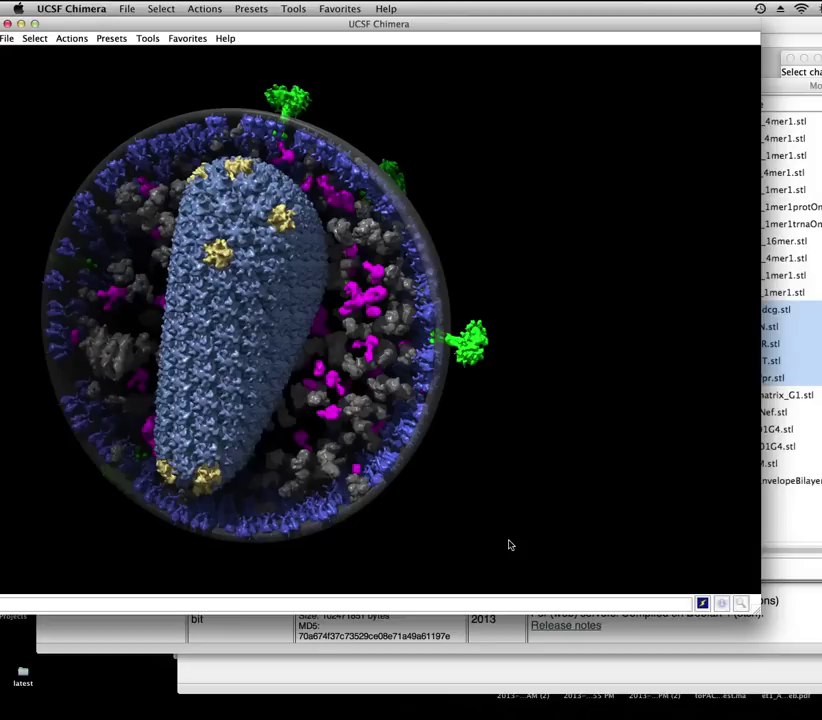
Rotate the cut-open HIV model to view its capsid and bring the green spikes forward.
drag(447, 192, 449, 163)
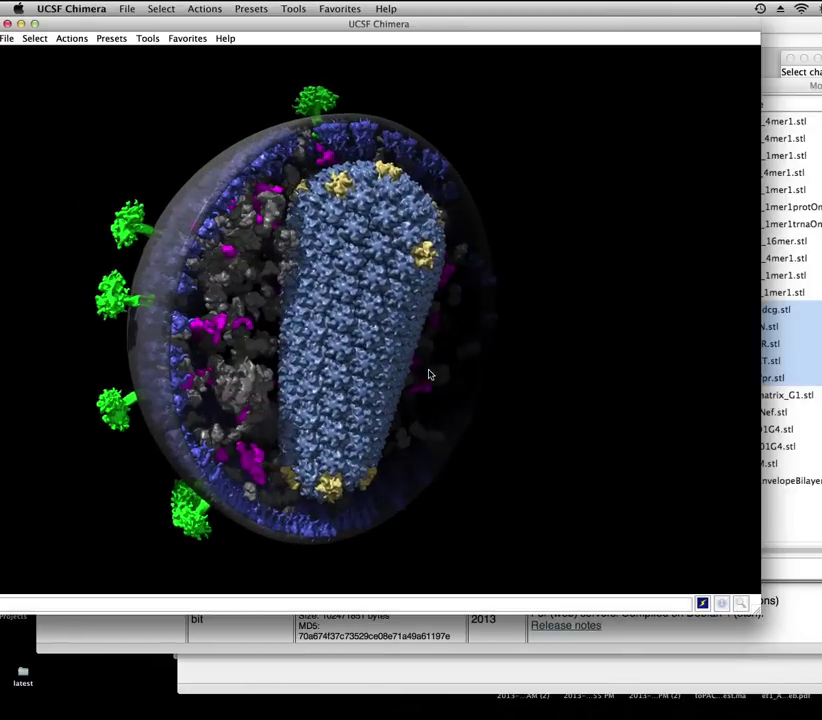
drag(161, 267, 335, 239)
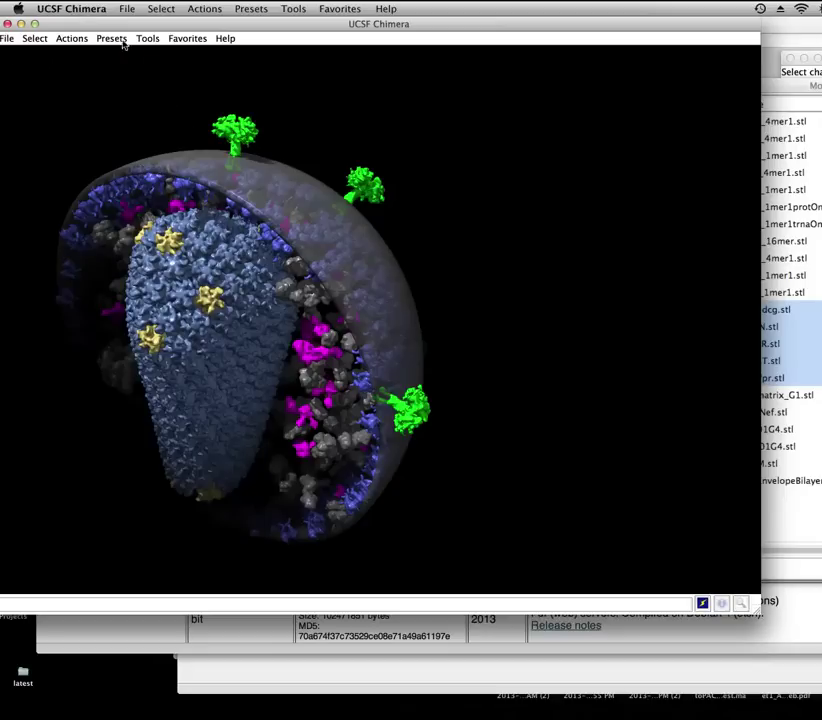
Quit UCSF Chimera from the File menu and confirm the Really Exit? prompt.
click(7, 39)
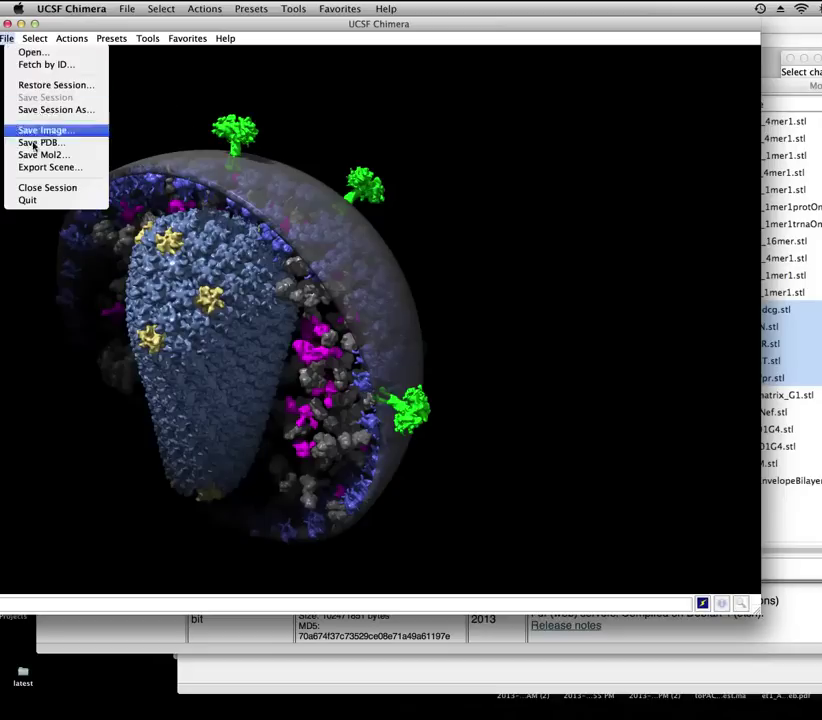
click(33, 201)
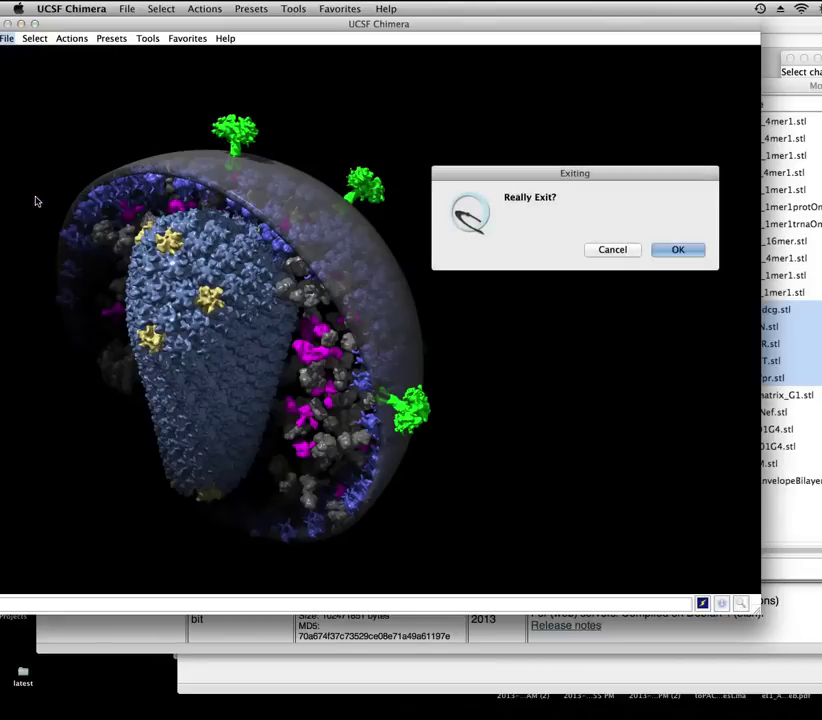
click(676, 249)
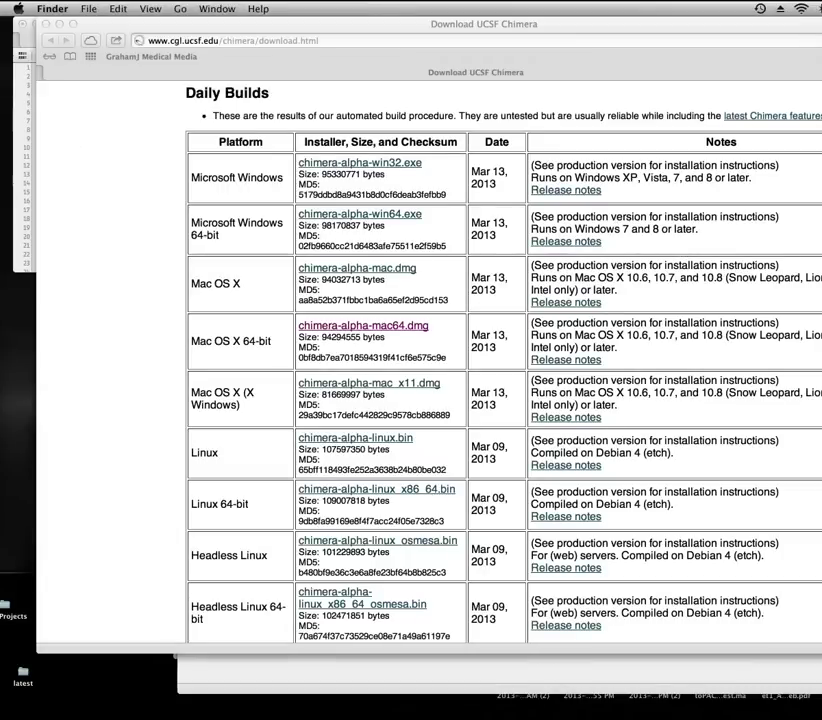
Bring the Safari autoPACK installation page forward over the download page and scroll through it.
click(40, 45)
drag(40, 45, 527, 46)
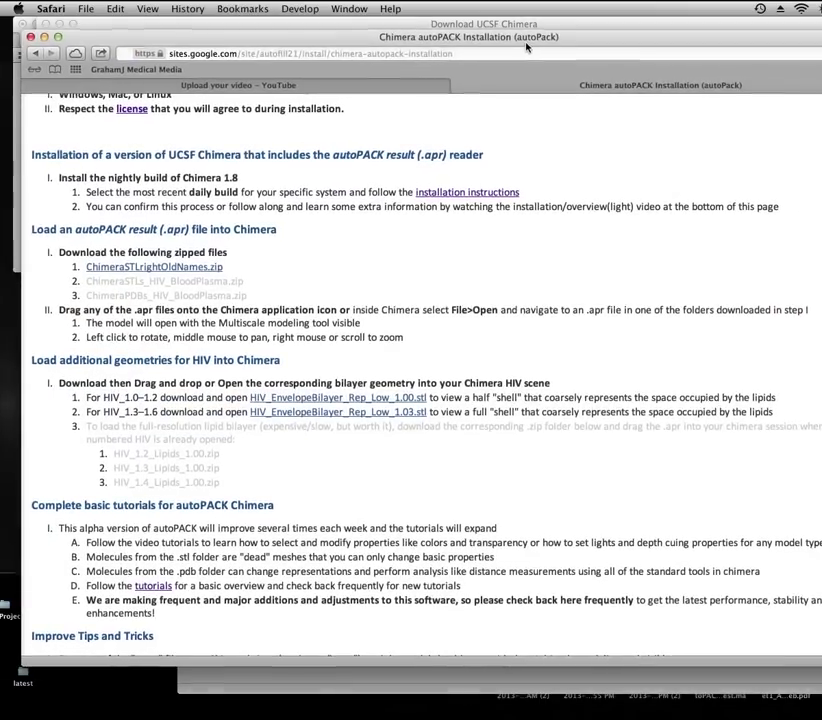
scroll(450, 300, up, 10)
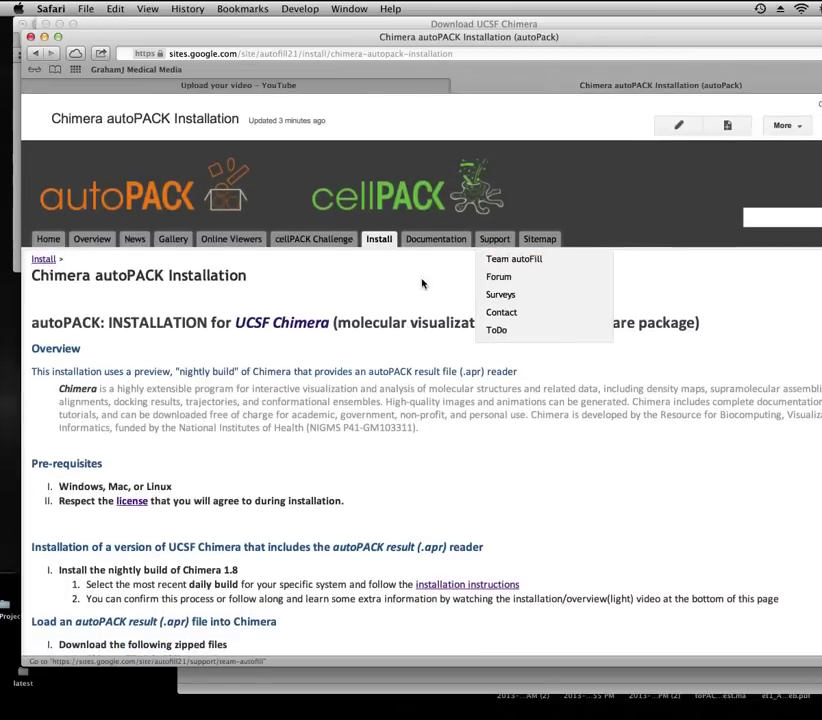
mouse_move(383, 252)
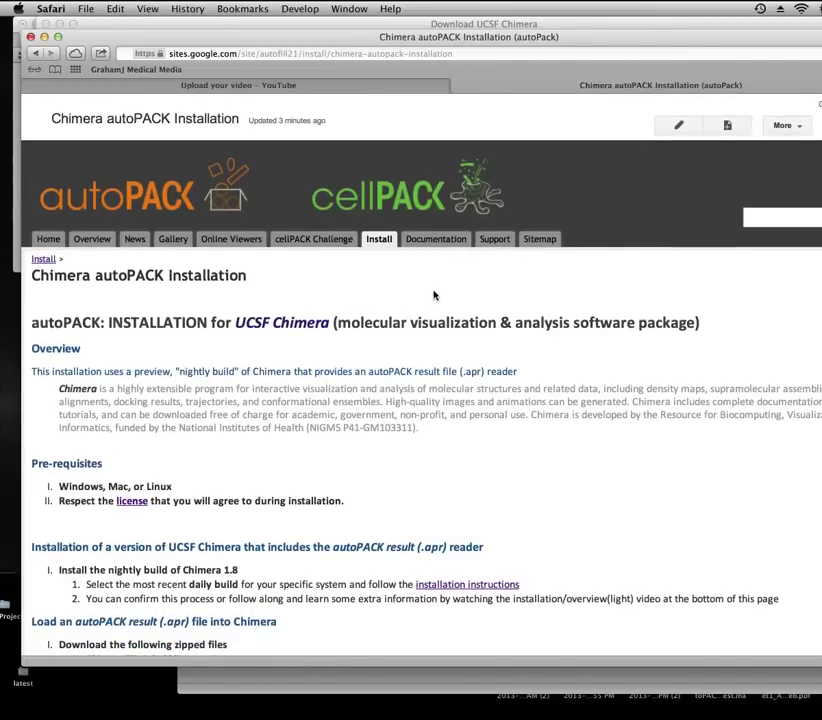
scroll(408, 415, down, 10)
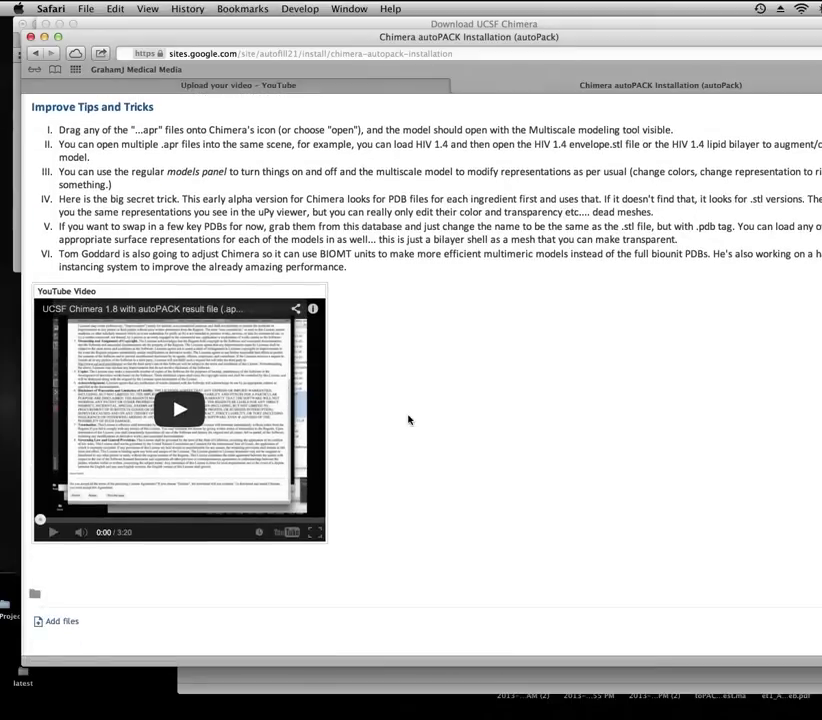
scroll(408, 420, up, 3)
scroll(408, 418, up, 10)
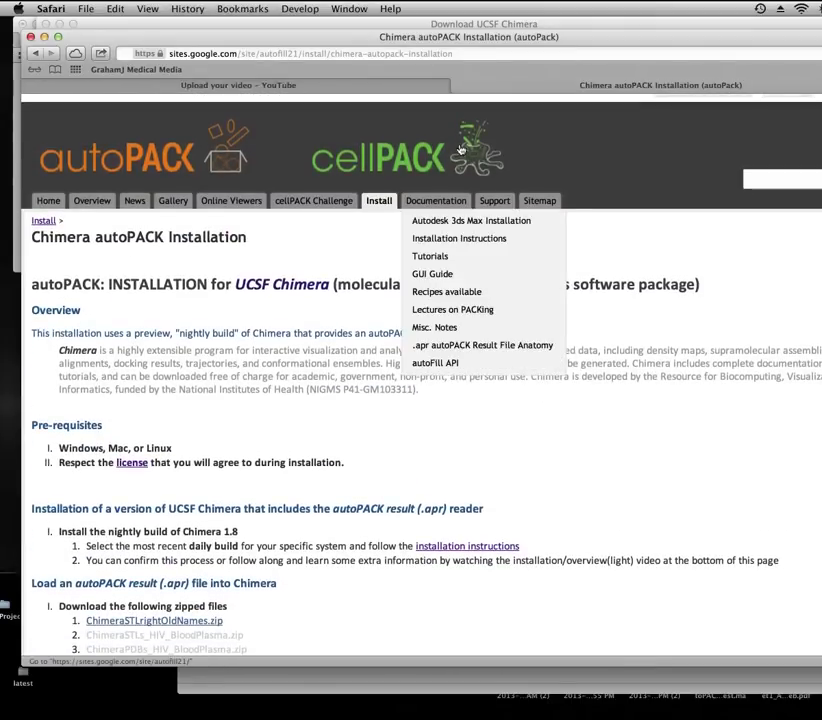
Browse the Tutorials and Molecular Viewers pages, then return to Chimera autoPACK Installation.
click(432, 257)
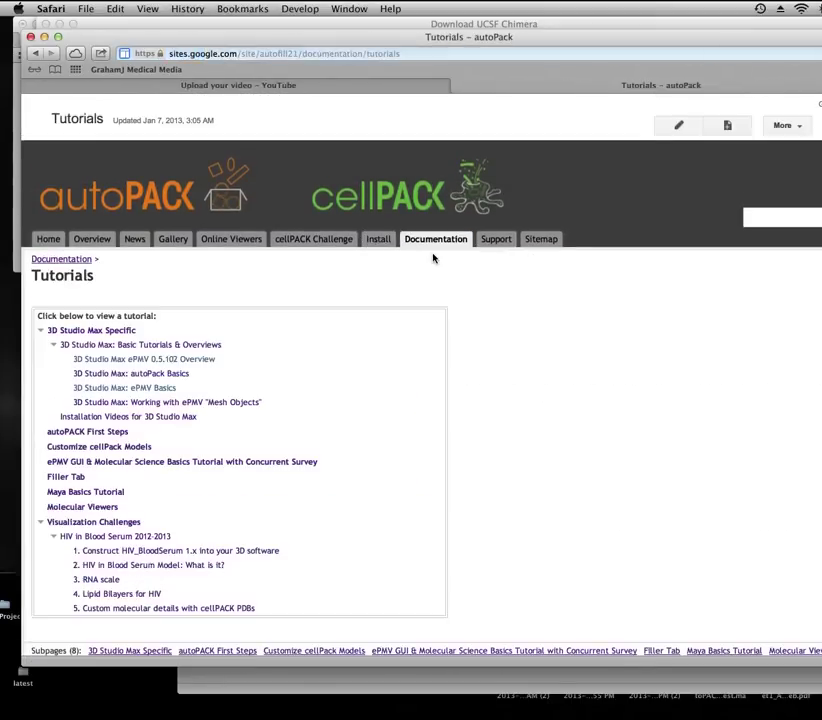
click(100, 509)
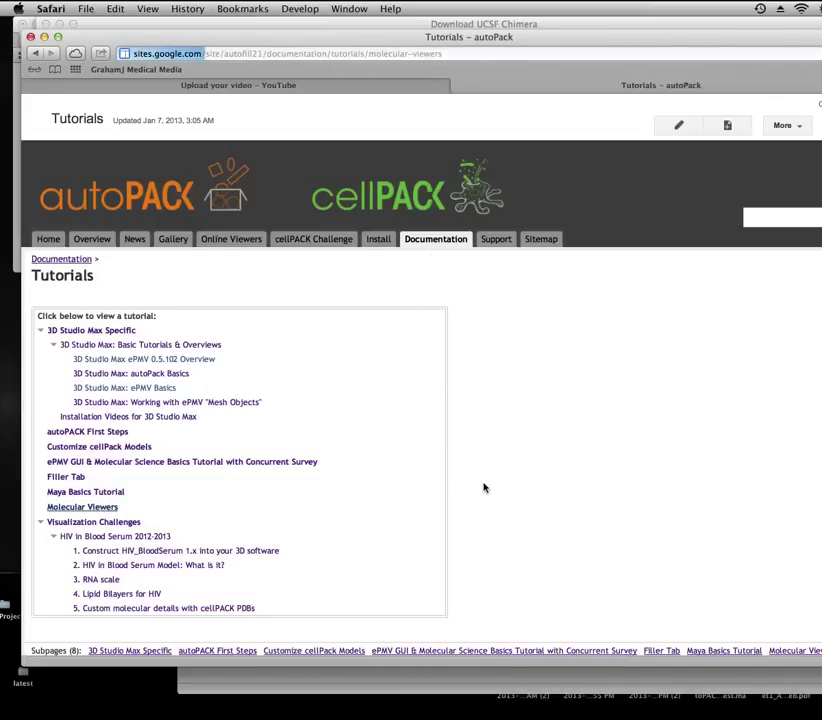
scroll(483, 487, down, 10)
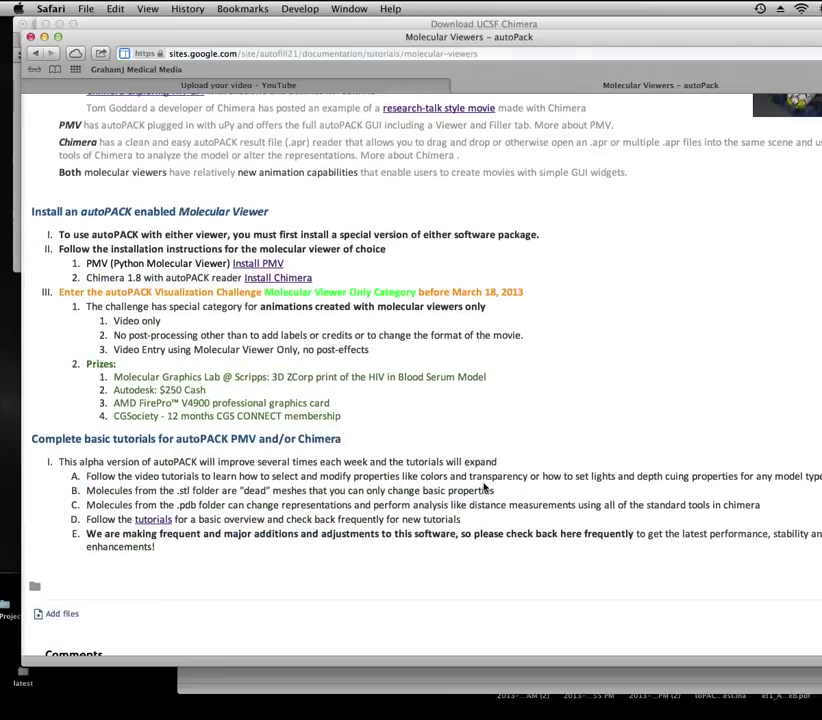
scroll(483, 487, up, 10)
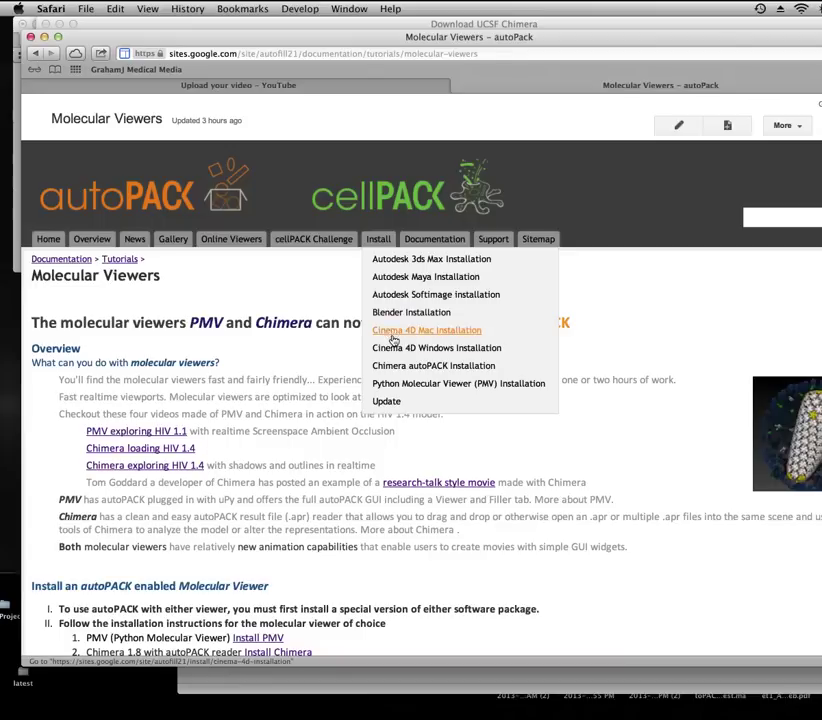
click(396, 367)
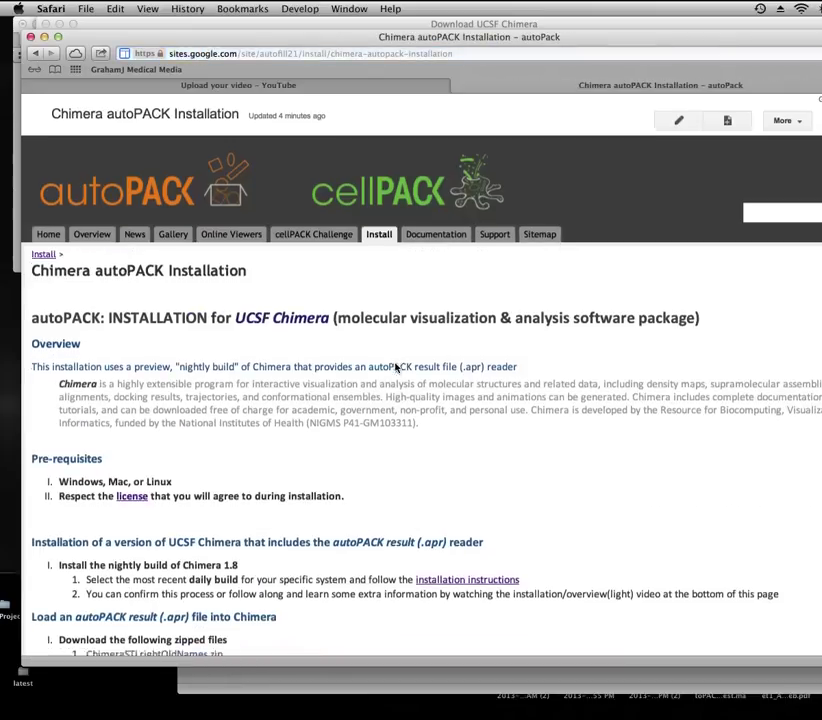
scroll(396, 367, down, 5)
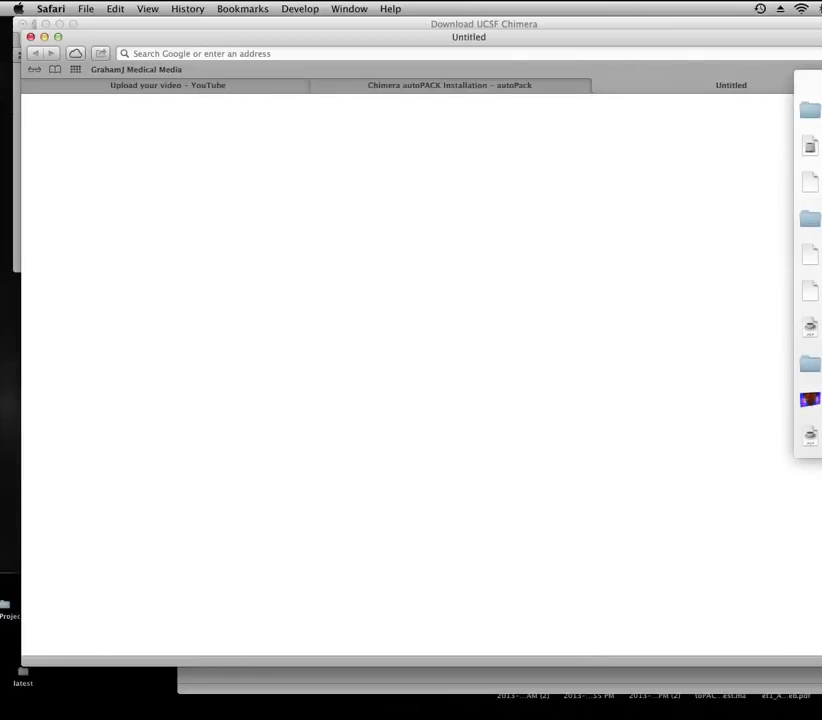
Expand the ChimeraSTL folder in Downloads to list its .stl and .apr files, then launch Chimera.
click(810, 110)
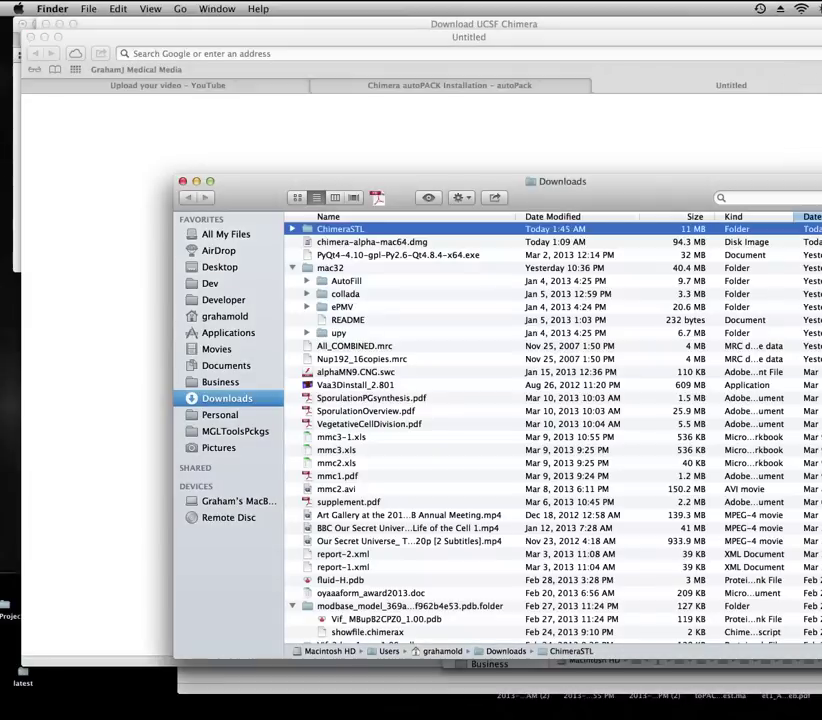
click(292, 229)
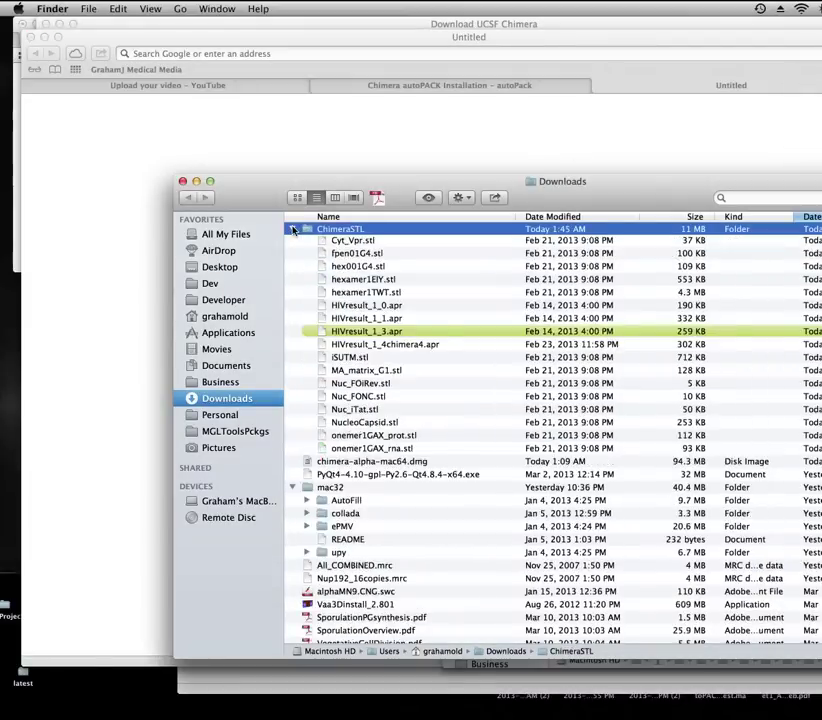
drag(264, 205, 596, 158)
scroll(679, 528, down, 1)
scroll(680, 527, up, 1)
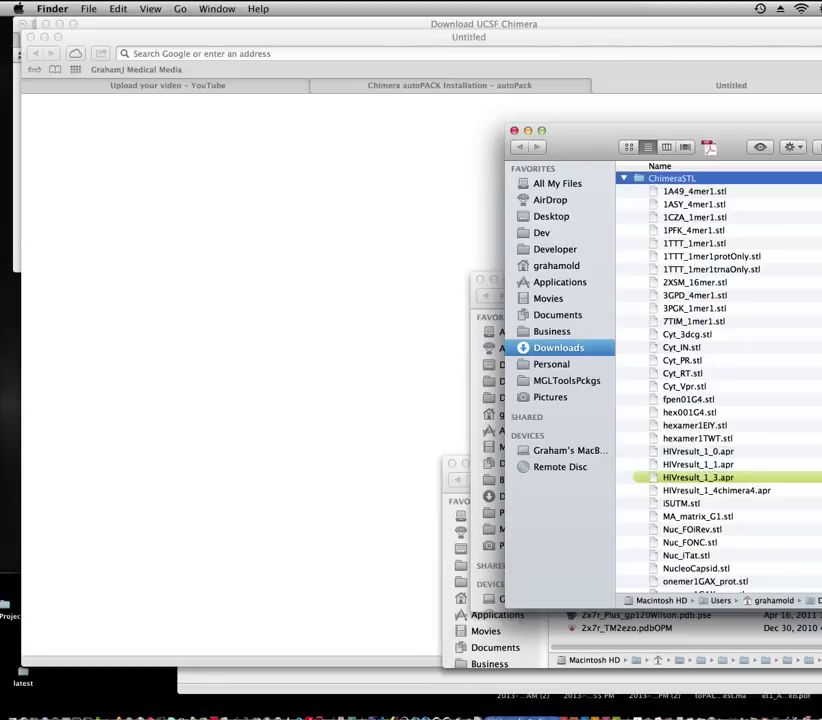
mouse_move(438, 714)
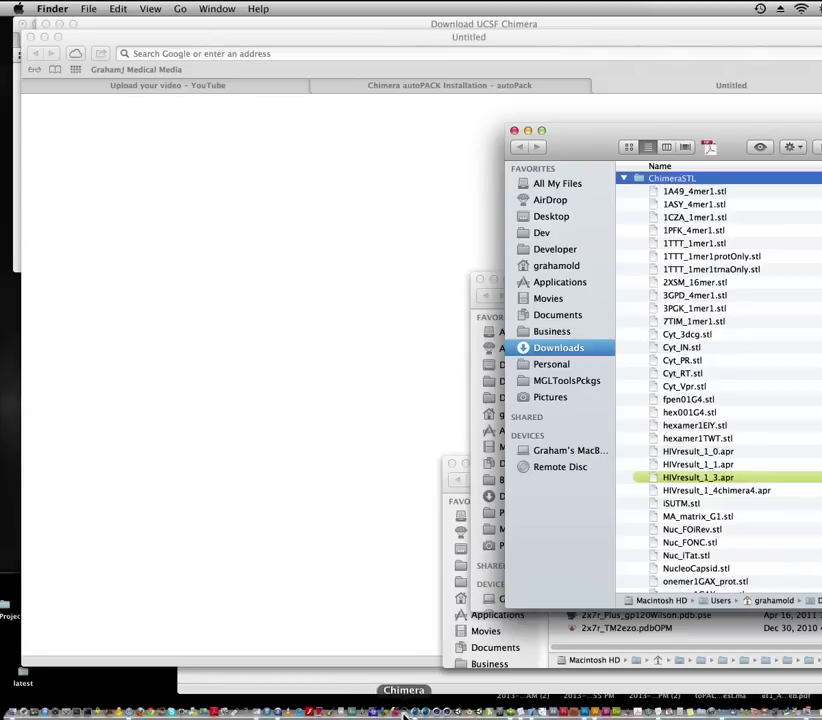
click(404, 712)
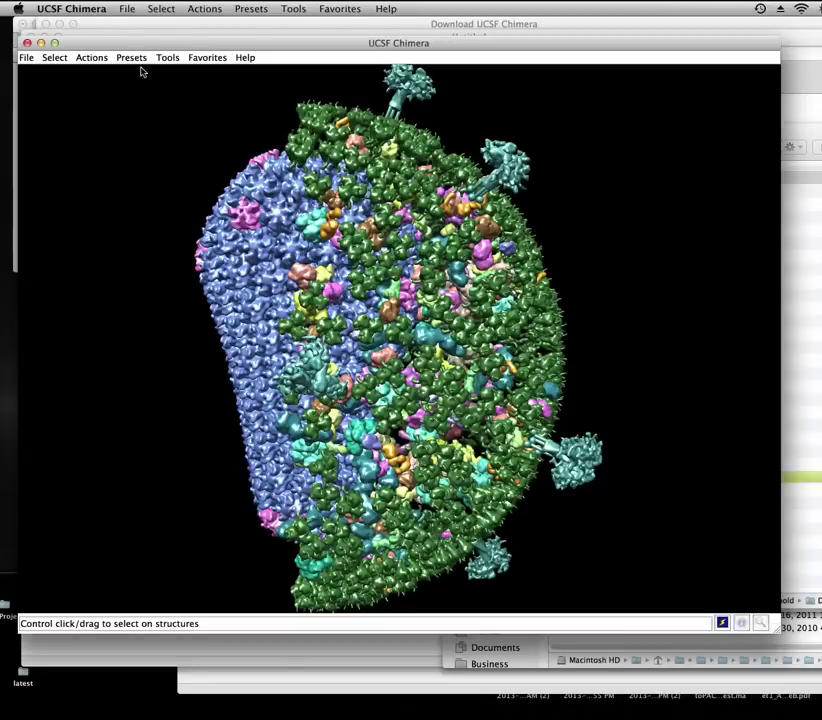
Look through the File type formats in Chimera's Open dialog, then close it unchanged.
click(26, 57)
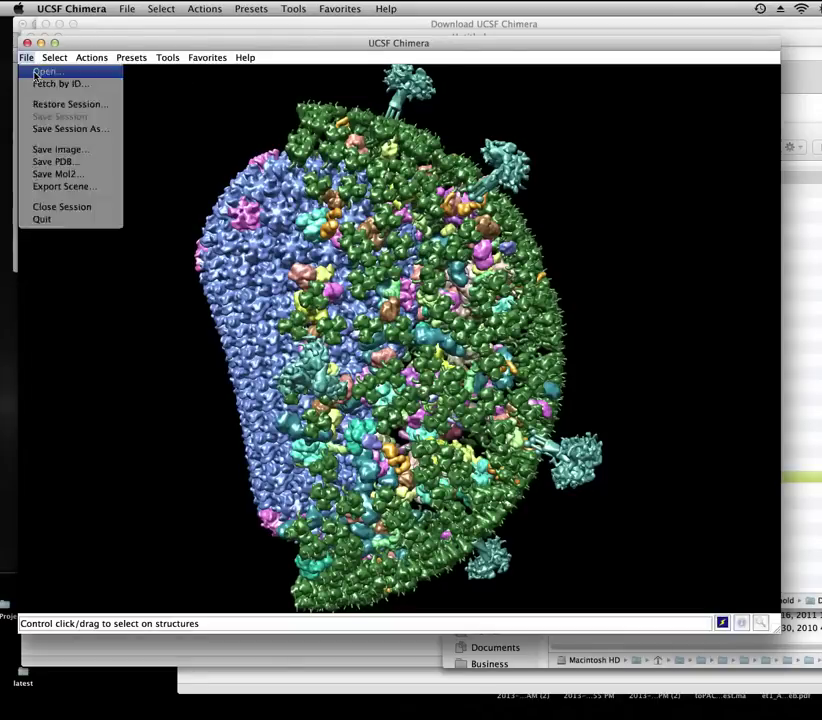
click(38, 73)
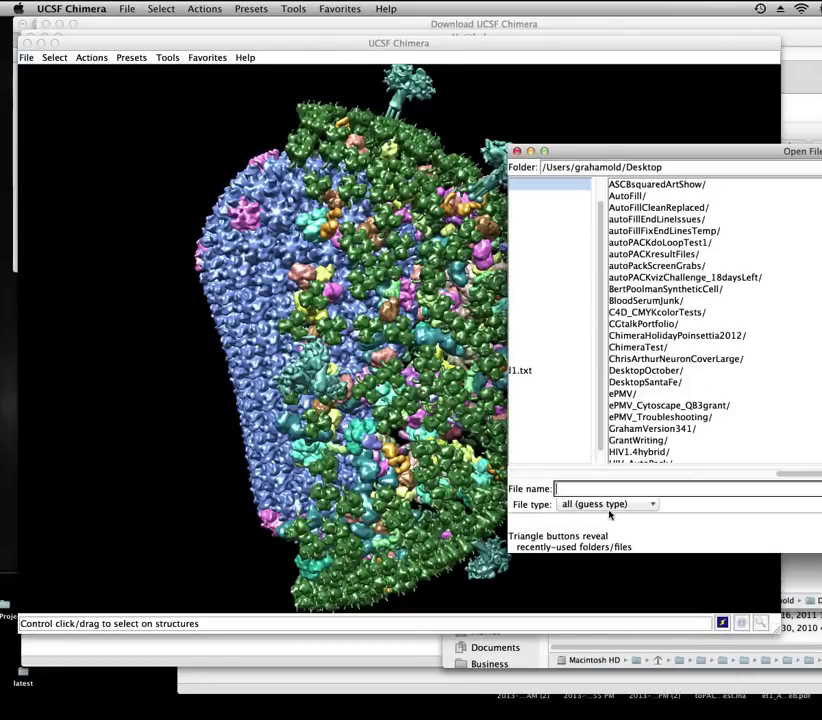
click(617, 505)
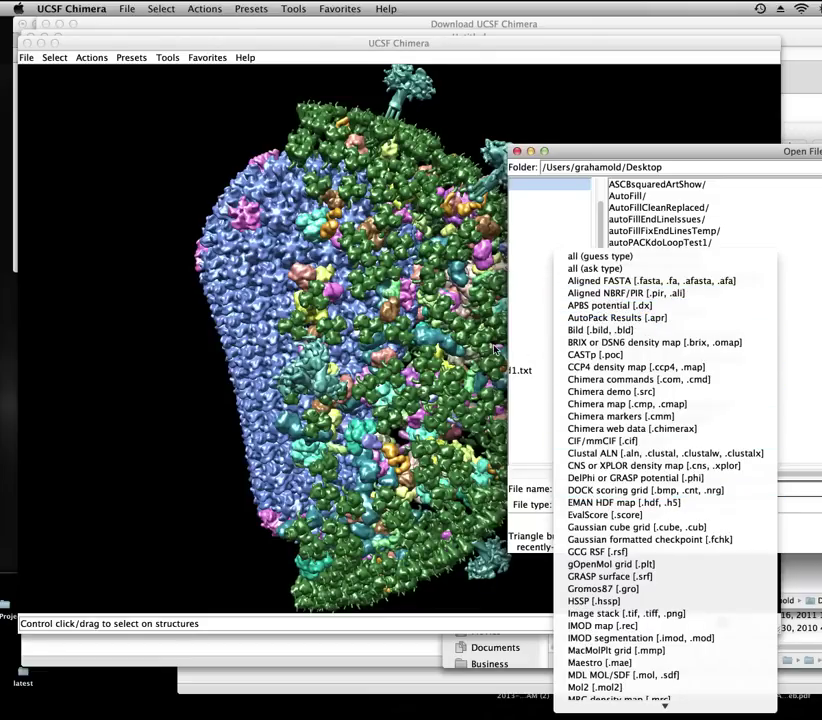
key(Escape)
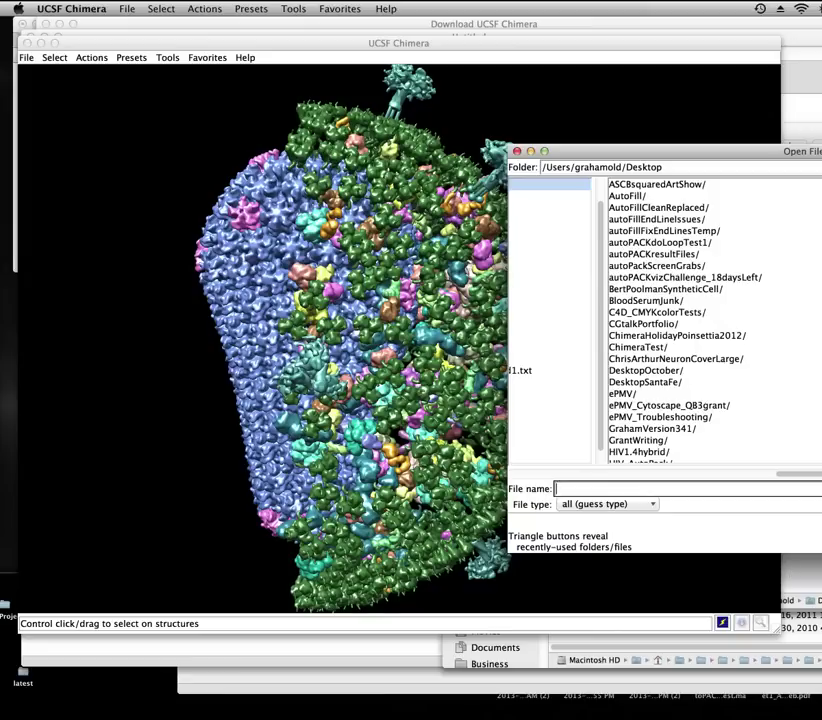
key(Escape)
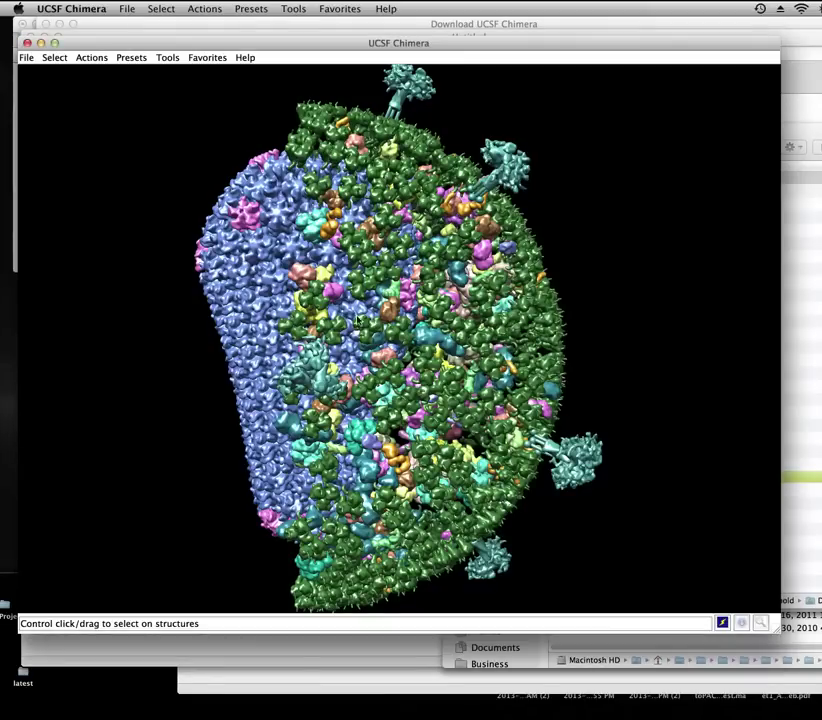
drag(349, 322, 311, 283)
drag(193, 308, 224, 345)
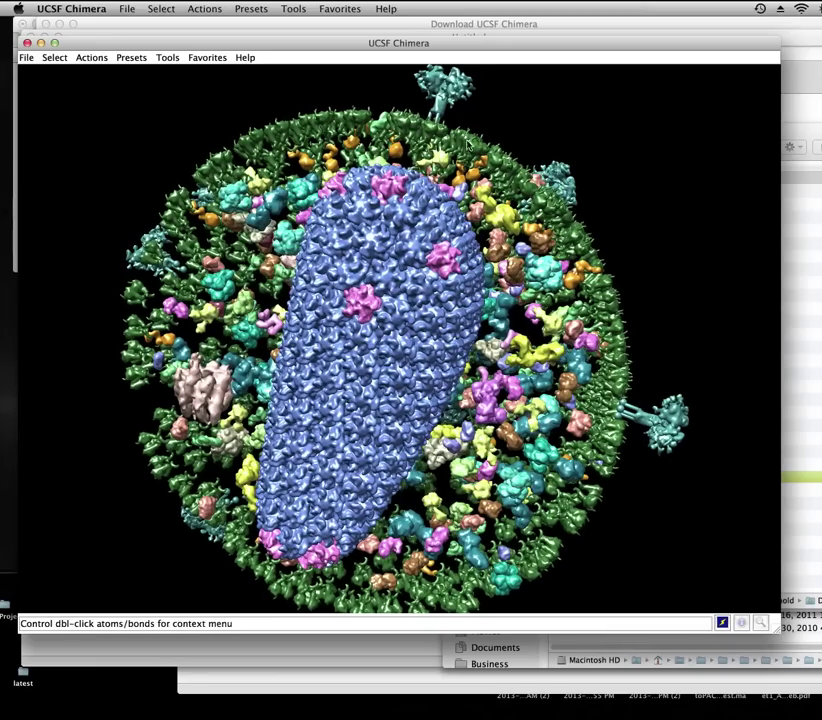
drag(372, 220, 590, 331)
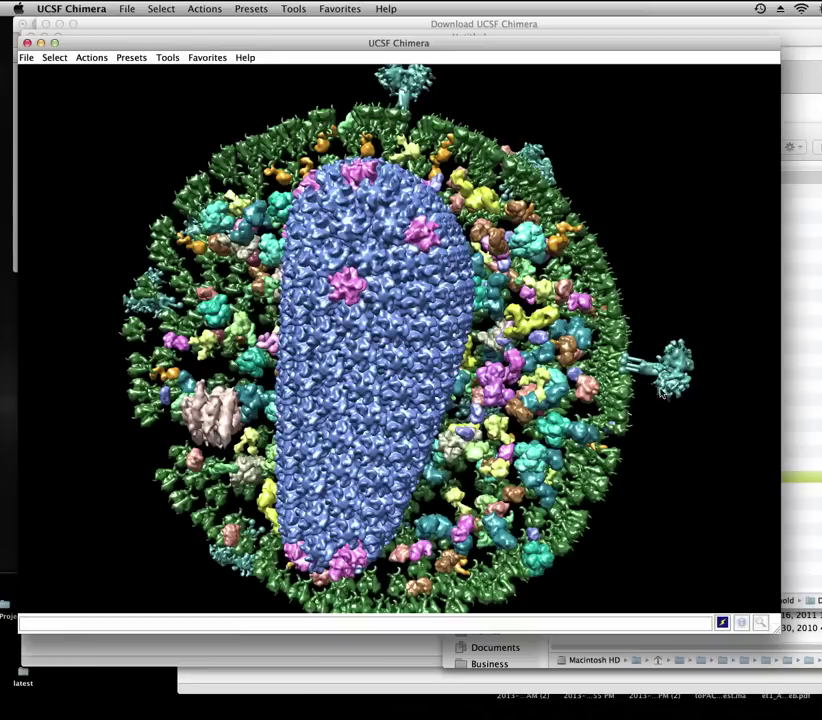
Open the Model Panel from Favorites, then move and enlarge it to show more rows.
mouse_move(517, 327)
click(209, 59)
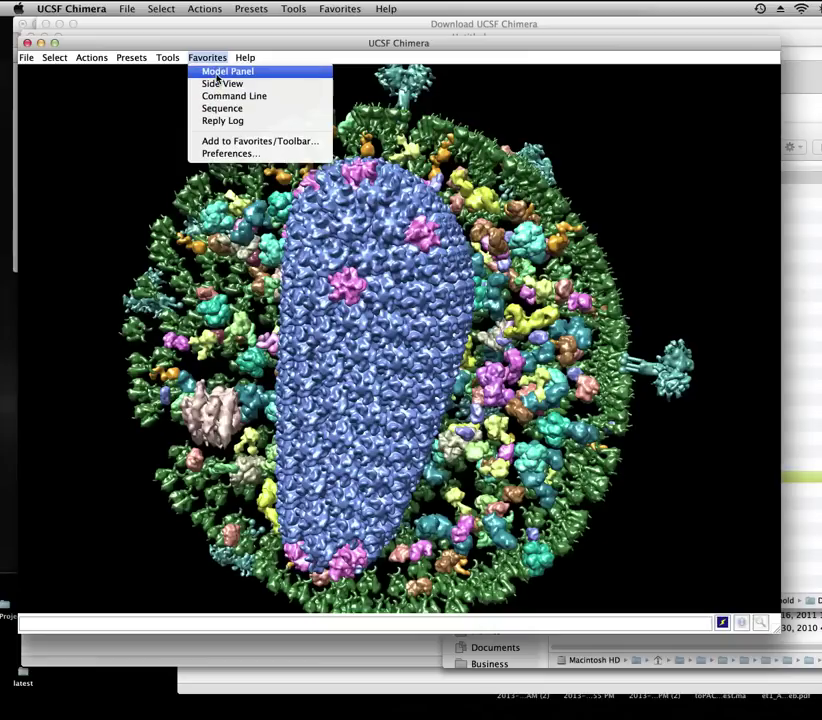
click(205, 73)
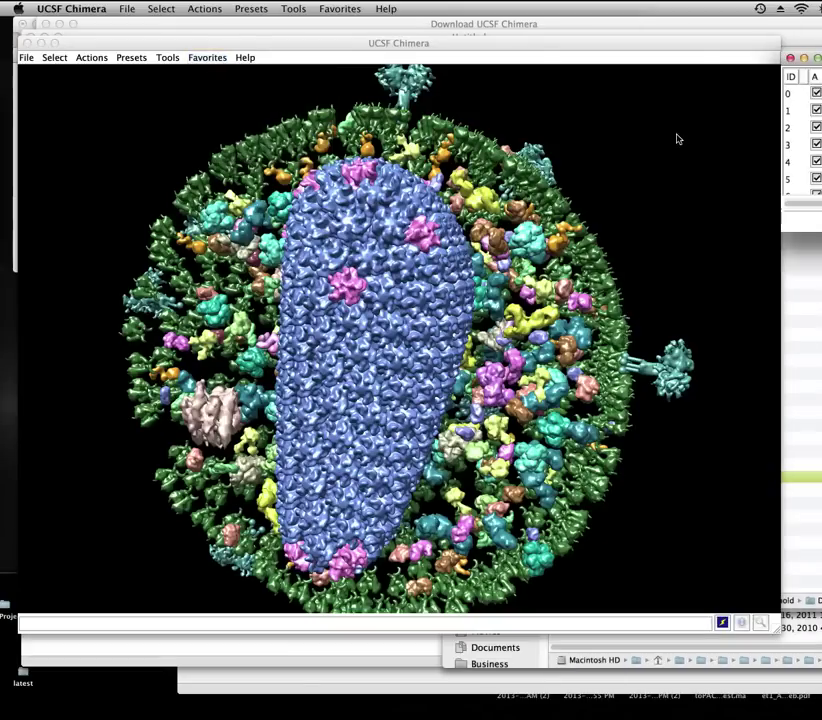
drag(818, 59, 643, 82)
drag(803, 250, 783, 540)
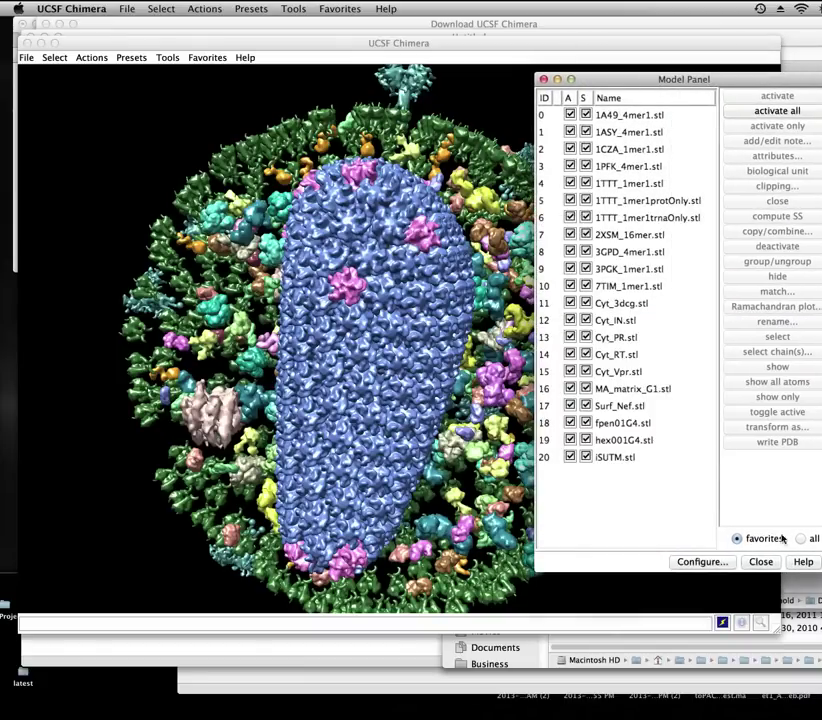
Hide the models one by one, from 1A49_4mer1.stl through the MA_matrix_G1.stl matrix layer.
click(586, 115)
click(586, 132)
click(586, 149)
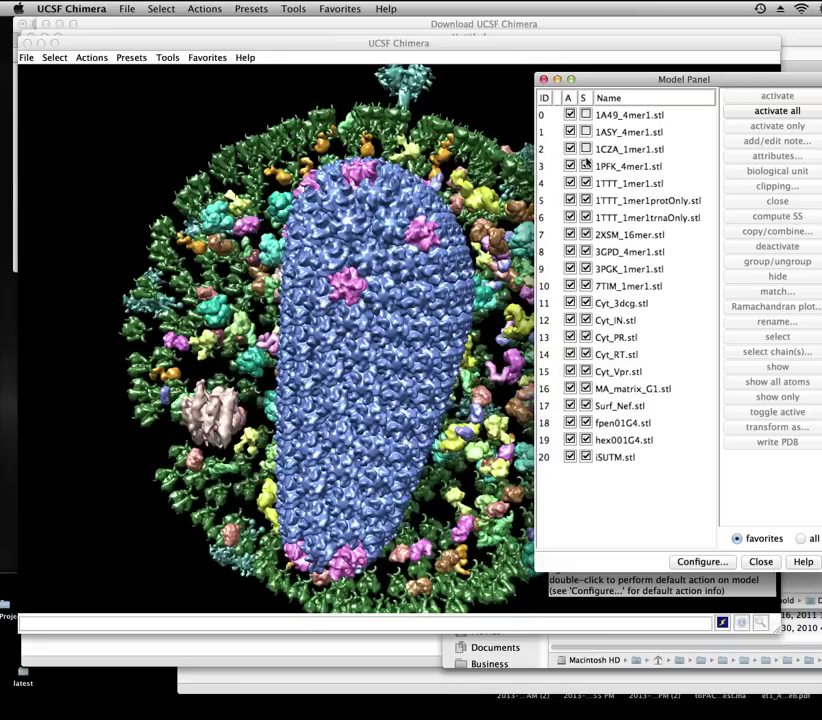
click(586, 166)
click(586, 183)
click(586, 217)
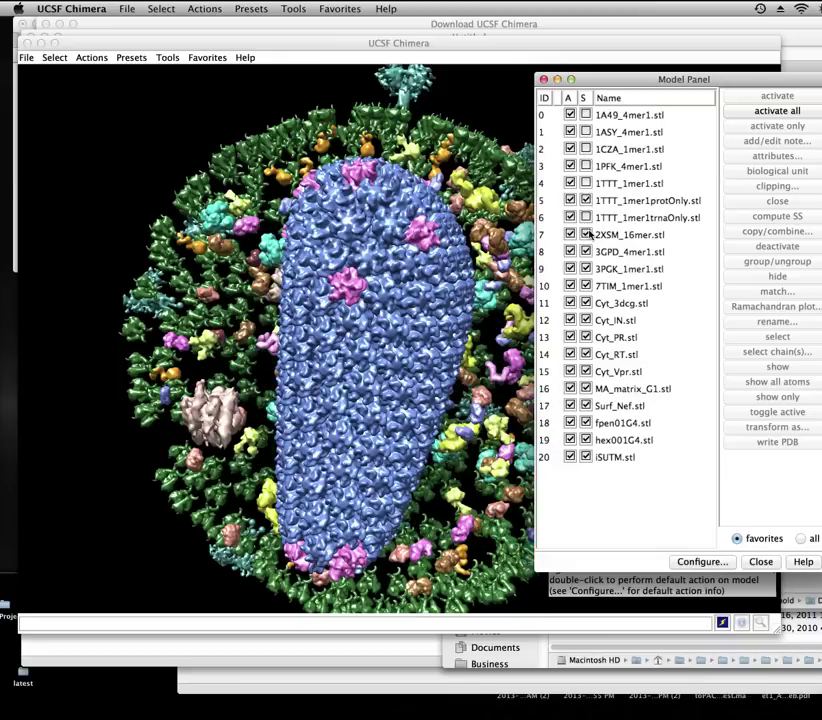
click(586, 234)
click(586, 251)
click(586, 268)
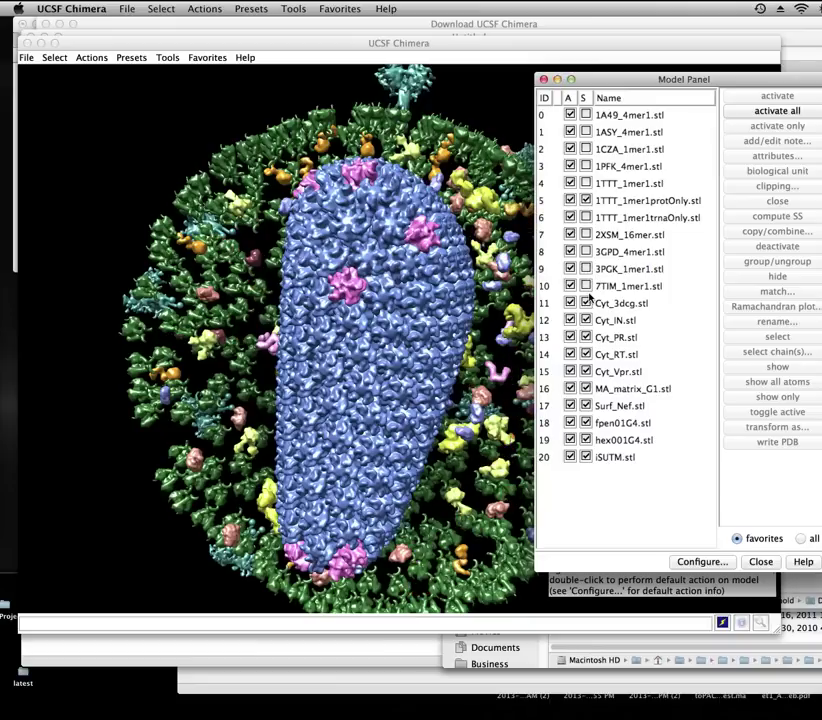
click(587, 302)
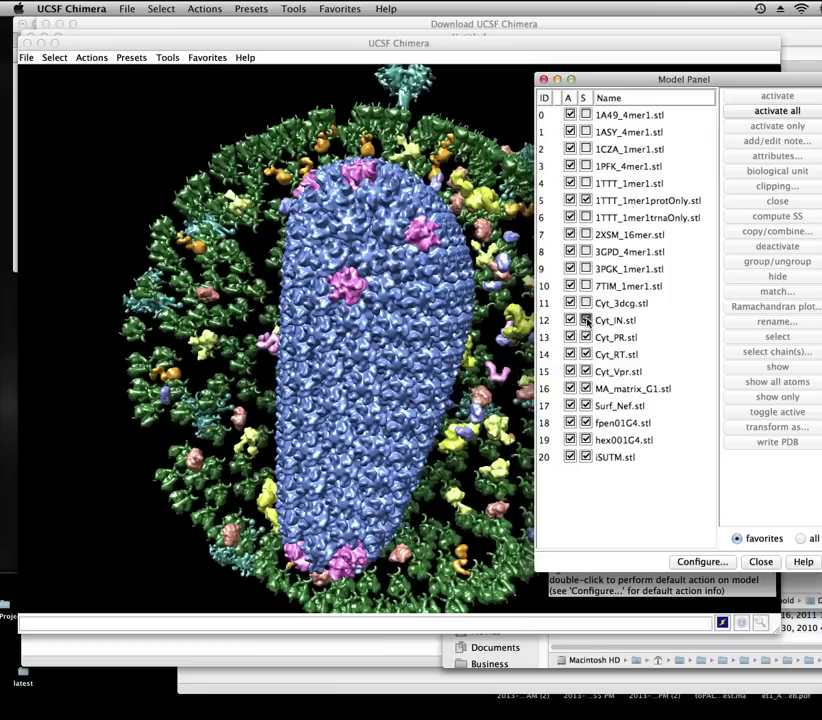
click(587, 320)
click(587, 337)
click(587, 354)
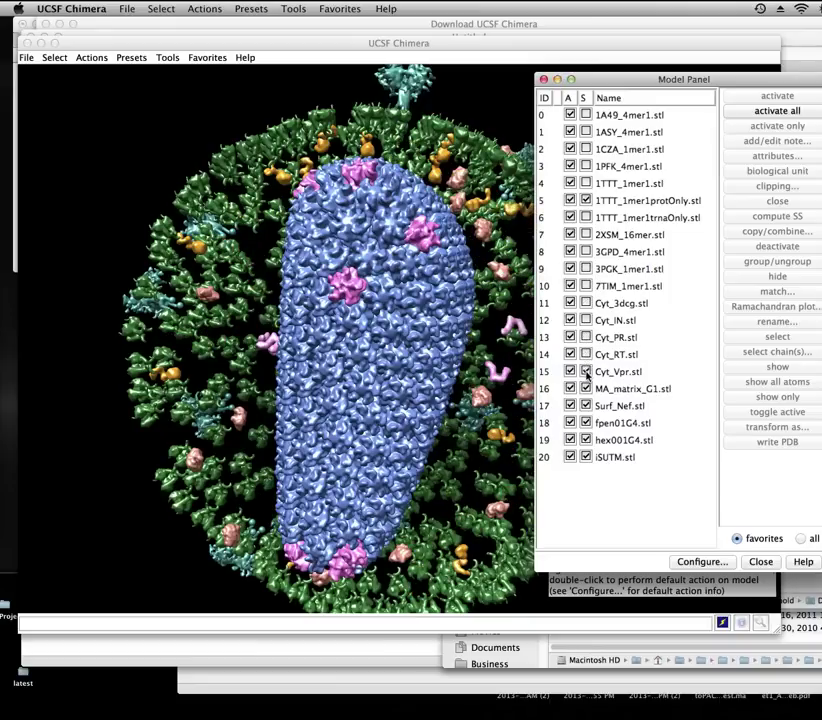
click(586, 389)
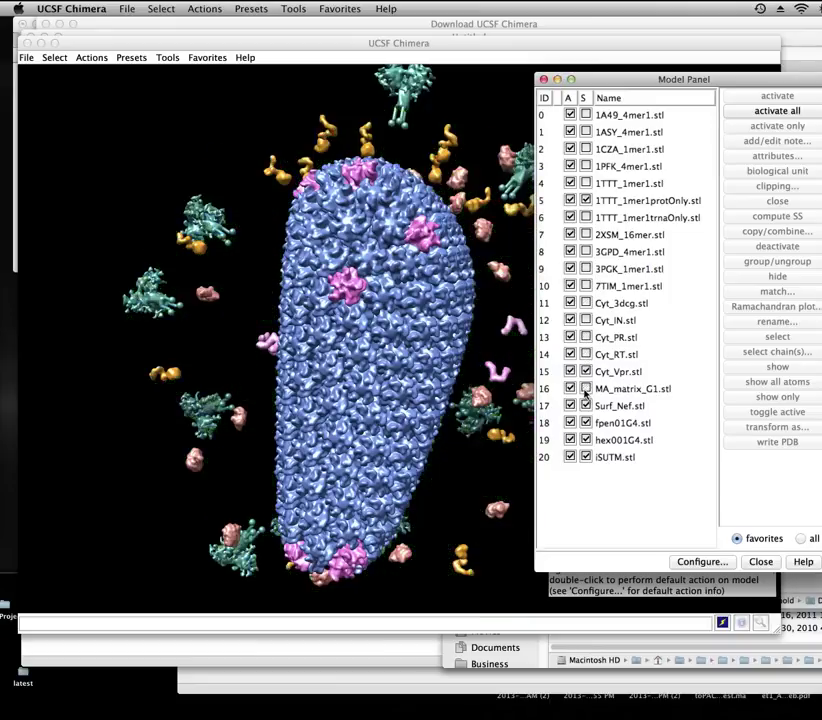
Show every model again, from MA_matrix_G1.stl back to 1A49_4mer1.stl, and move the panel aside.
click(586, 389)
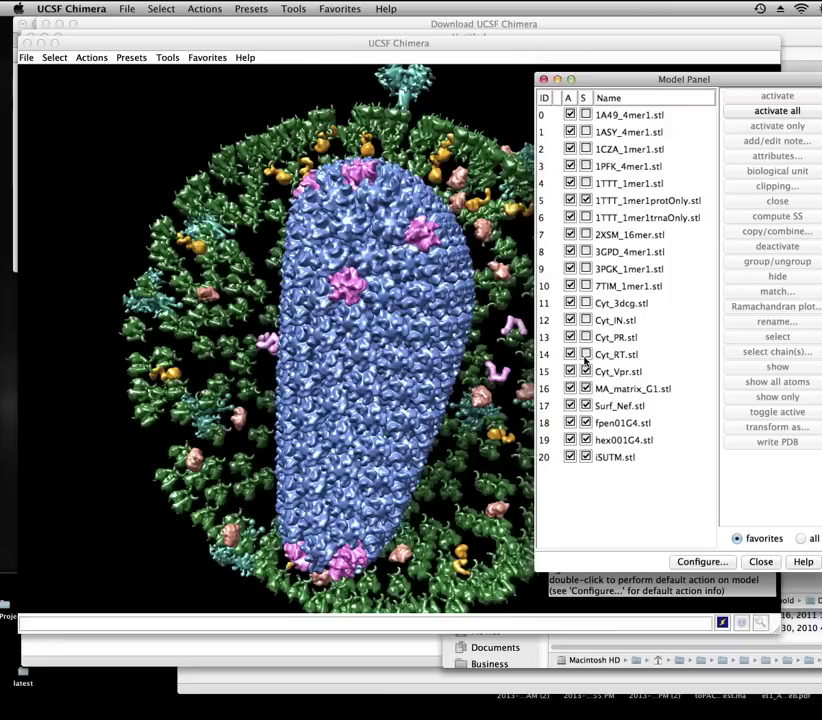
click(586, 354)
click(586, 337)
click(586, 320)
click(586, 303)
click(586, 286)
click(586, 269)
click(586, 252)
click(586, 235)
click(586, 218)
click(586, 184)
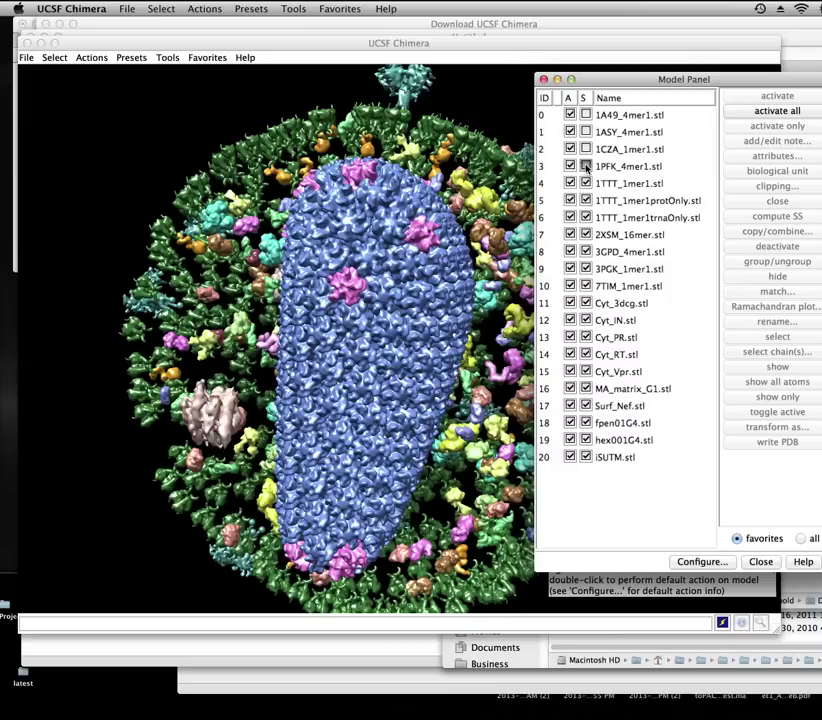
click(586, 166)
click(586, 149)
click(586, 132)
click(586, 115)
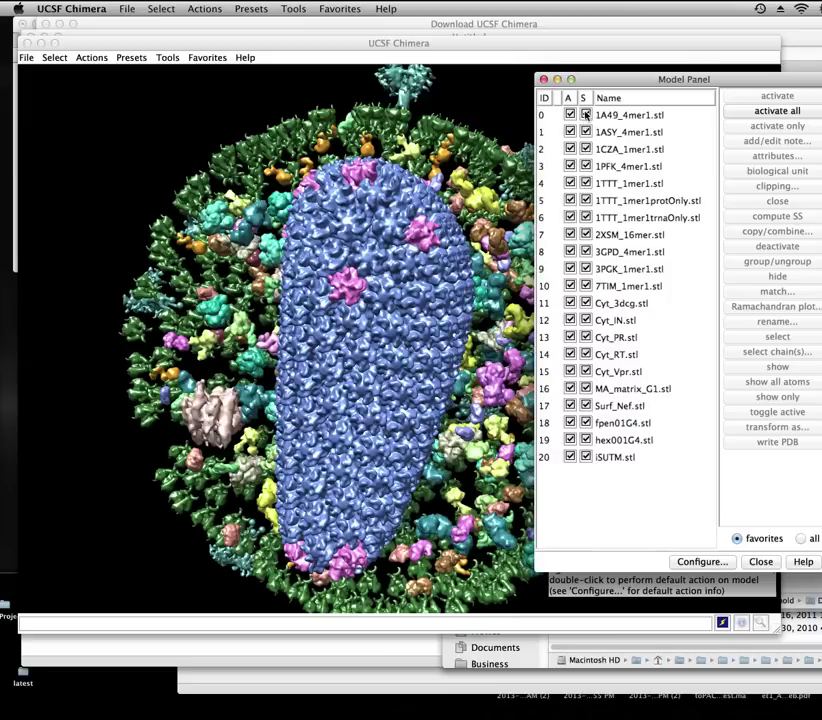
drag(600, 79, 821, 85)
Open the Favorites Side View and place the Viewing dialog beside the virion.
click(299, 7)
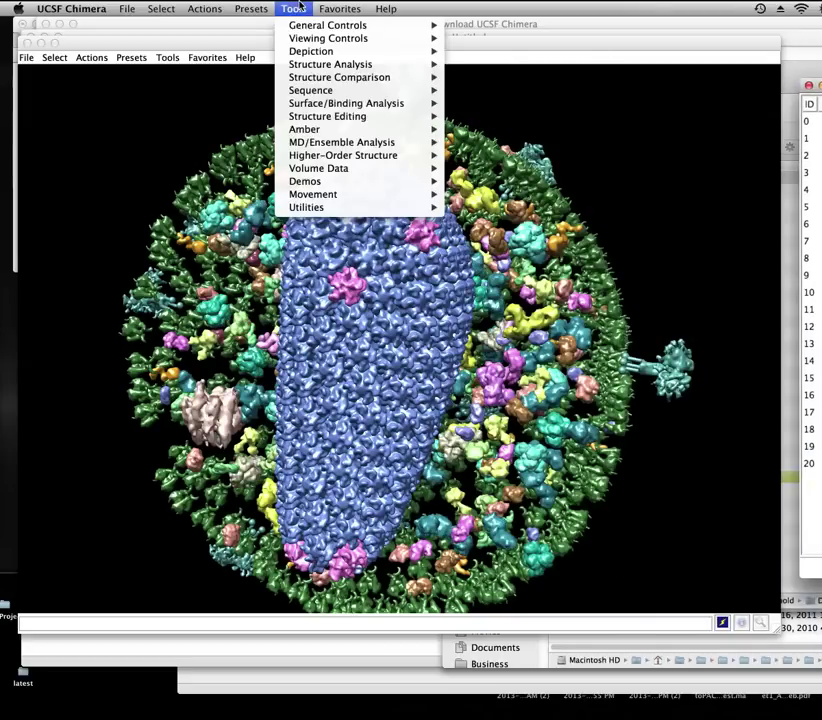
mouse_move(341, 6)
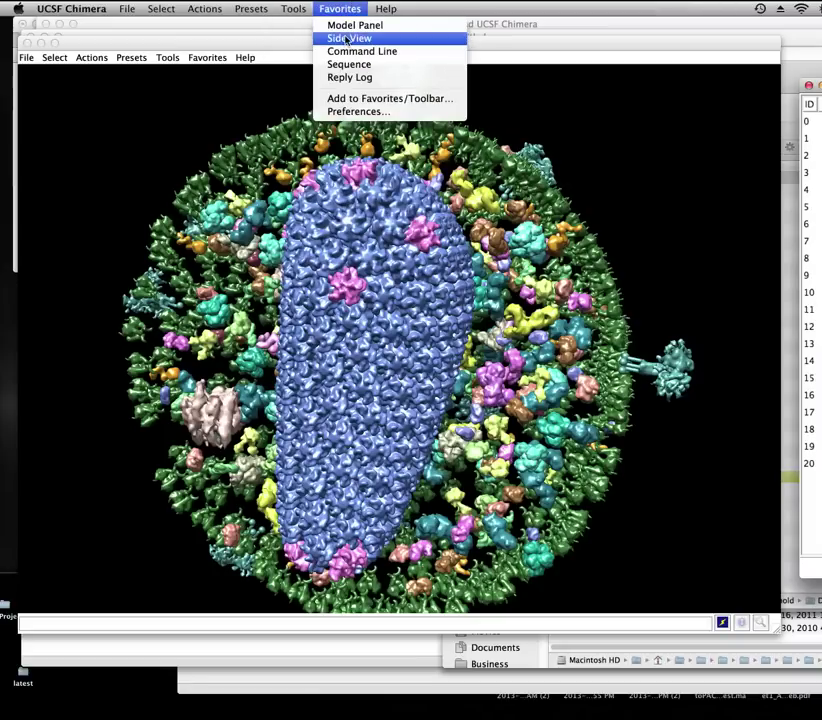
click(347, 38)
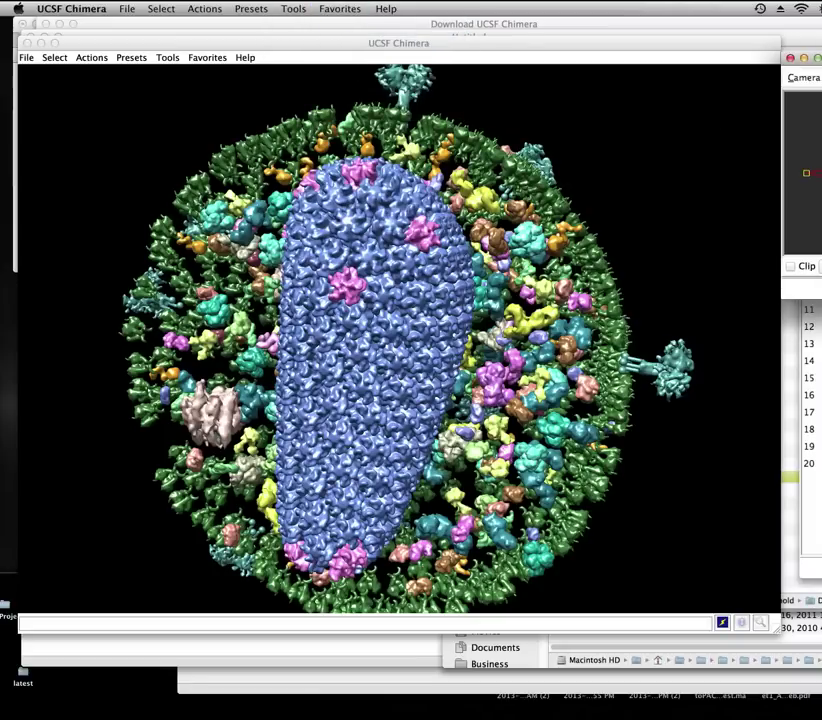
drag(812, 58, 597, 79)
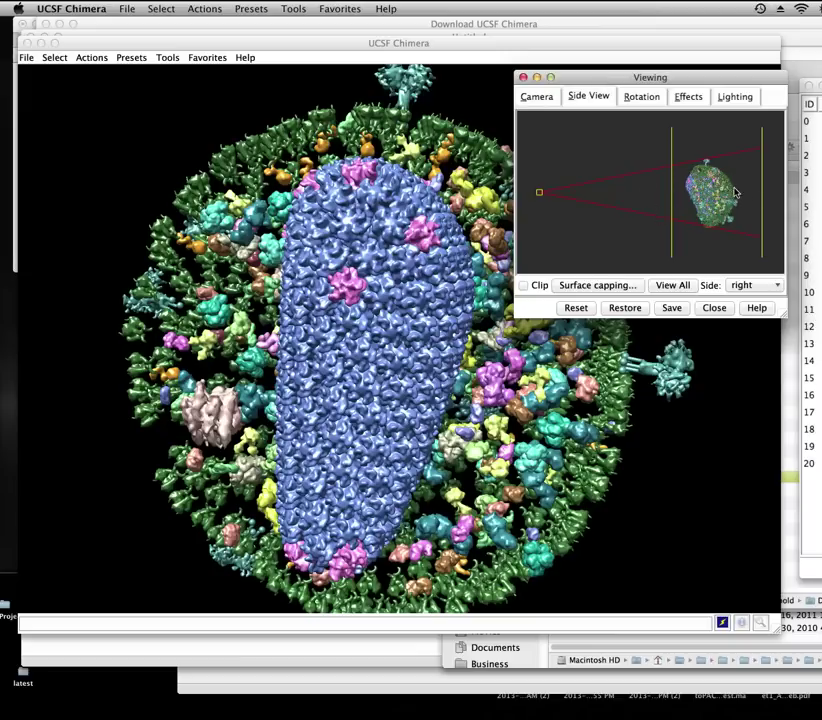
Test cutting into the capsid with the near clip plane, rotate the virion, and reposition the dialog.
mouse_move(672, 180)
mouse_down()
mouse_move(697, 181)
mouse_move(668, 182)
mouse_move(684, 188)
mouse_up()
drag(363, 183, 621, 115)
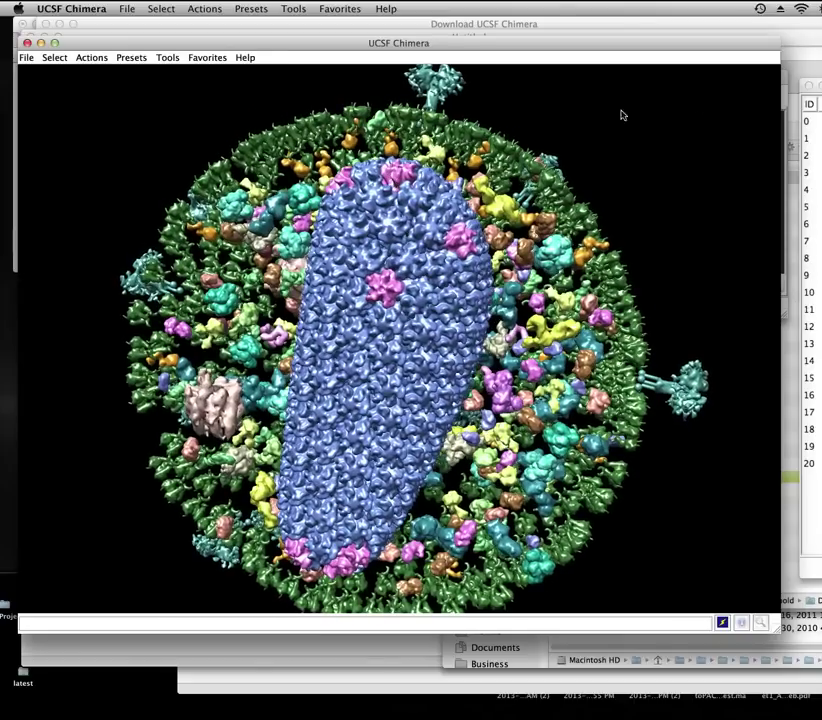
click(783, 90)
drag(745, 80, 802, 70)
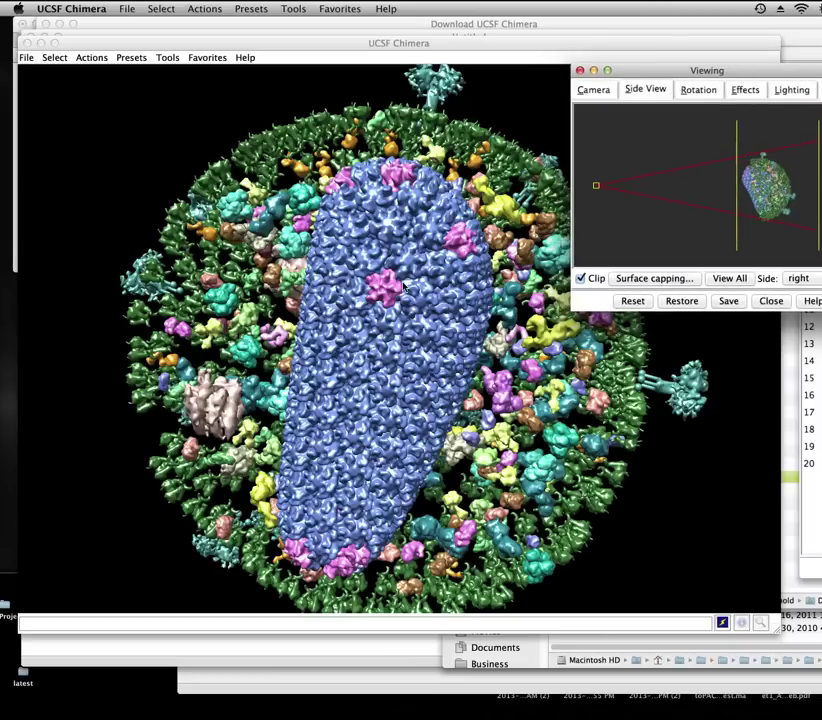
Turn on shadows in the Effects tab and rotate the virion to inspect them.
click(749, 91)
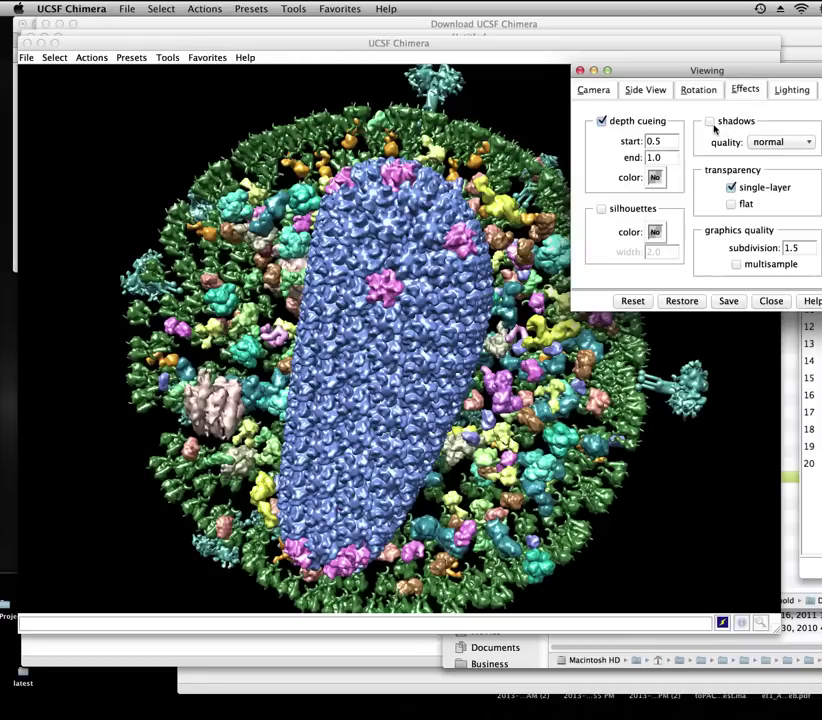
click(710, 121)
click(503, 358)
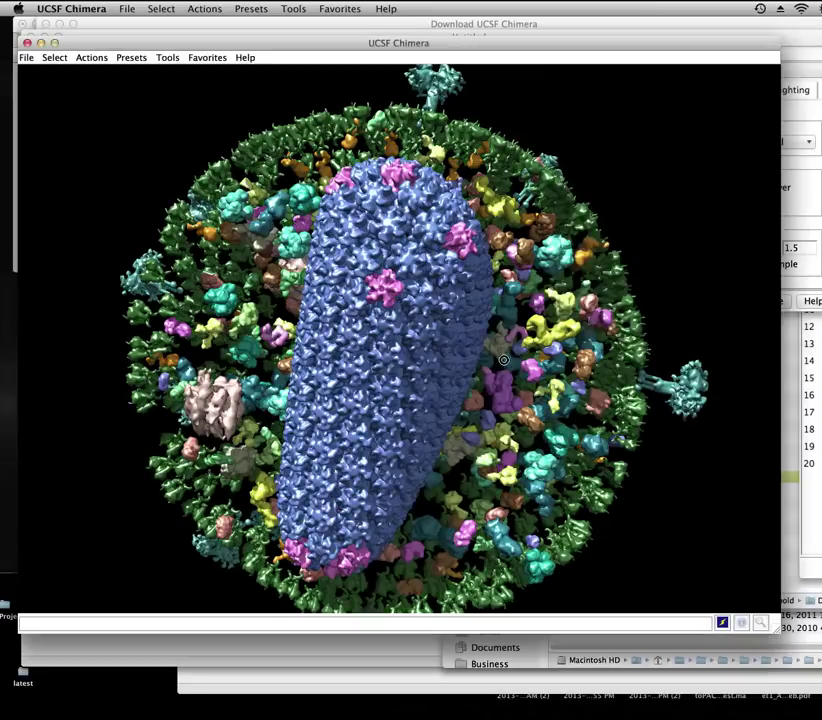
drag(503, 358, 779, 297)
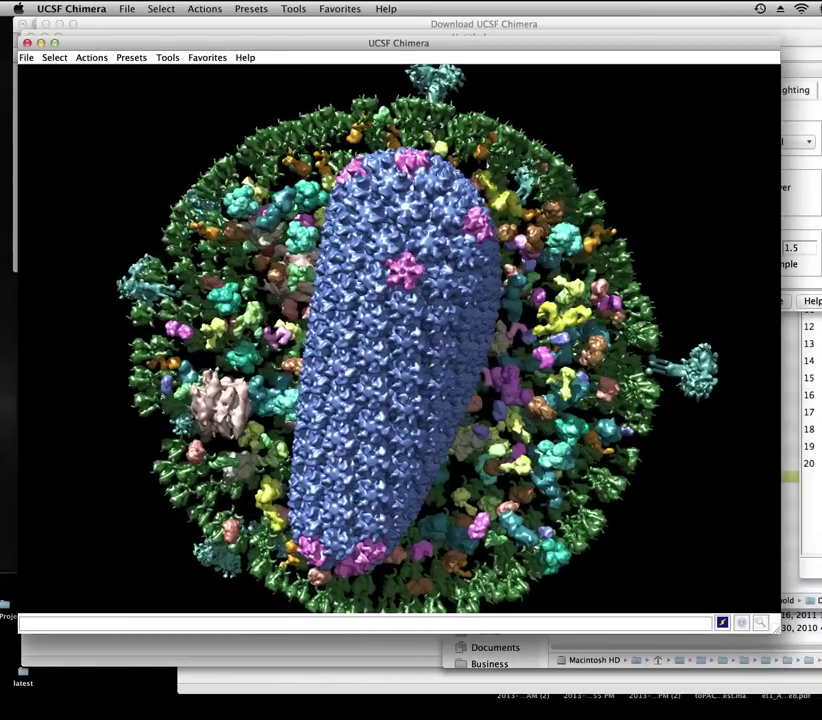
click(786, 298)
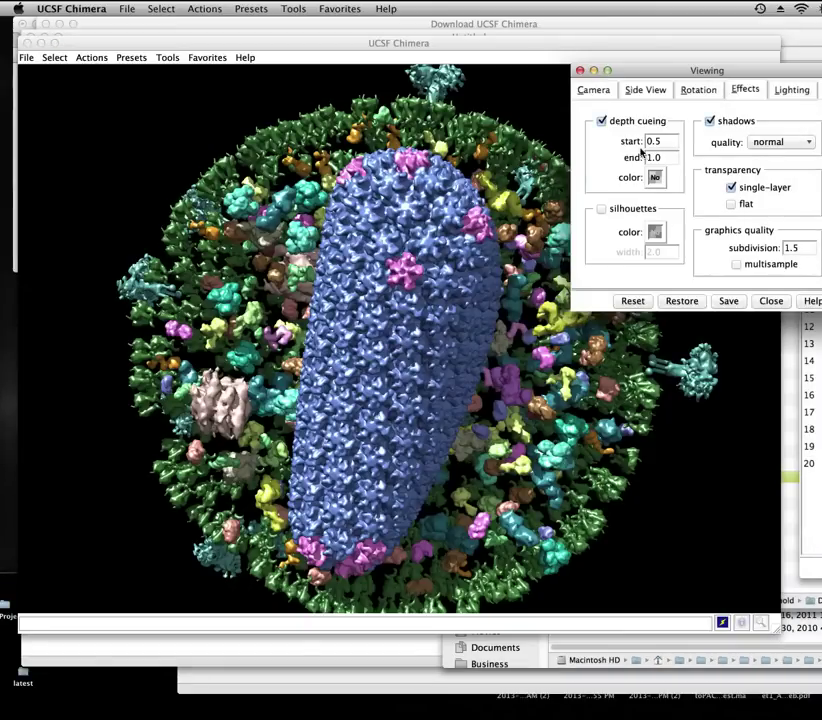
Set depth cueing to start at 0.2 and end at 0.6.
drag(670, 143, 594, 150)
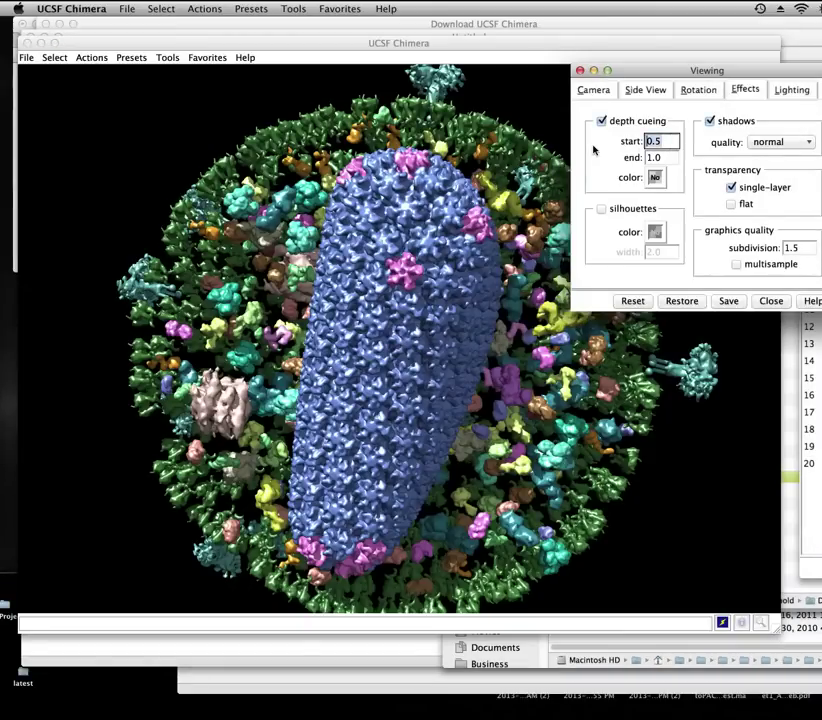
text(.2)
key(Tab)
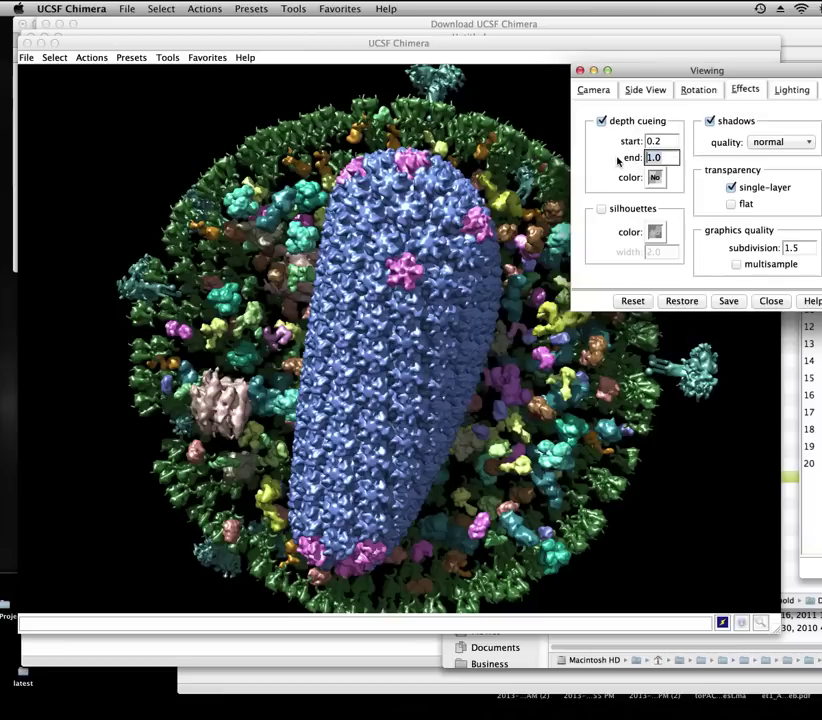
text(.6)
key(Return)
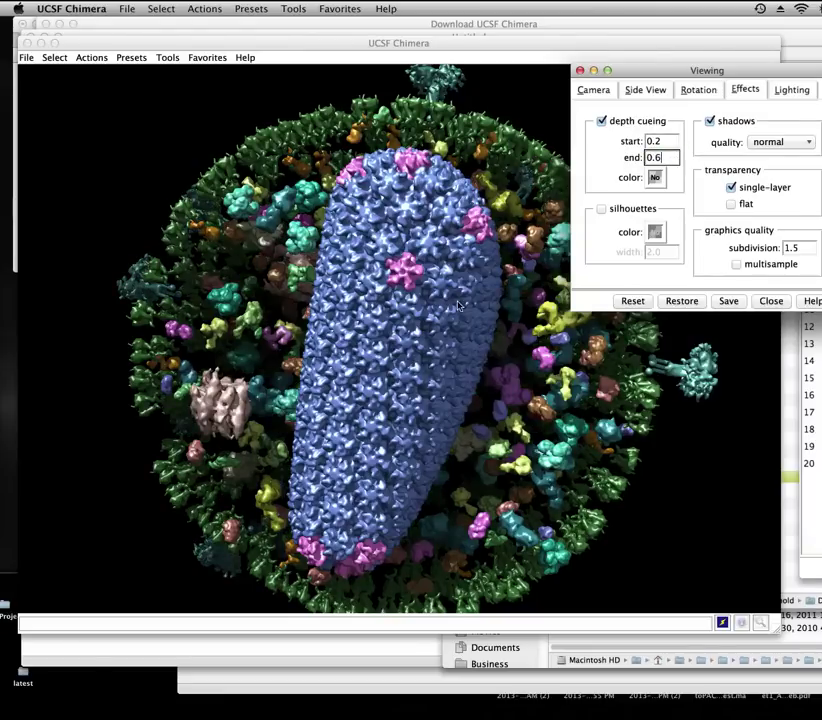
drag(440, 320, 480, 322)
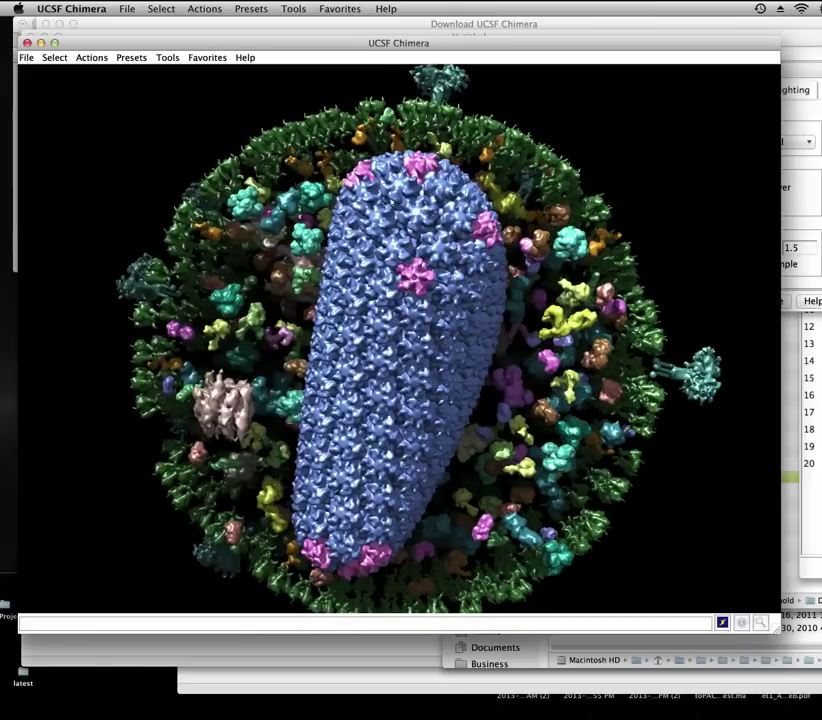
Download HIV_EnvelopeBilayer_Rep_Low_1.00.stl from the autoPACK page and drag it from Downloads onto Chimera.
click(330, 27)
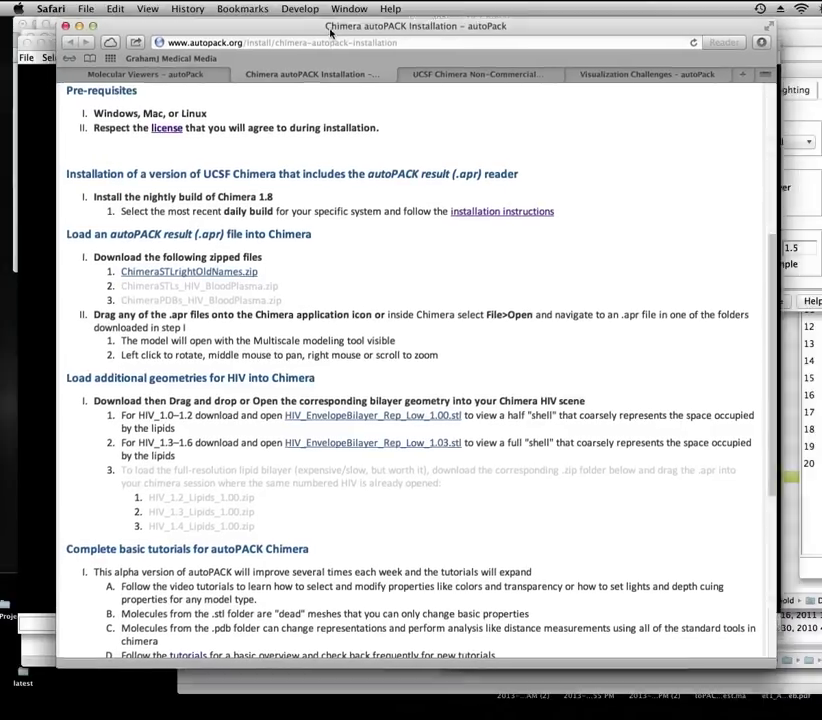
drag(330, 33, 314, 30)
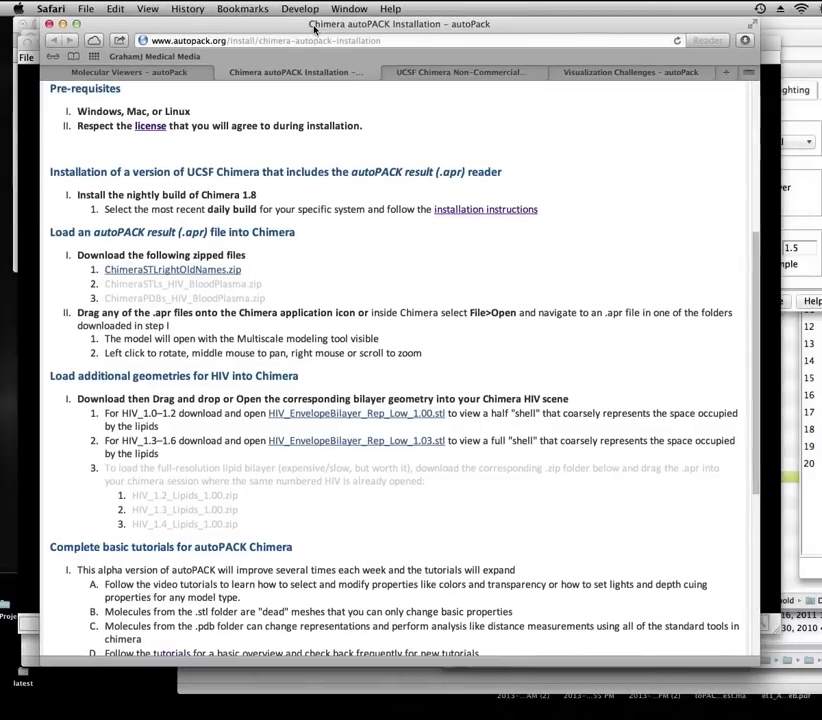
scroll(405, 340, down, 3)
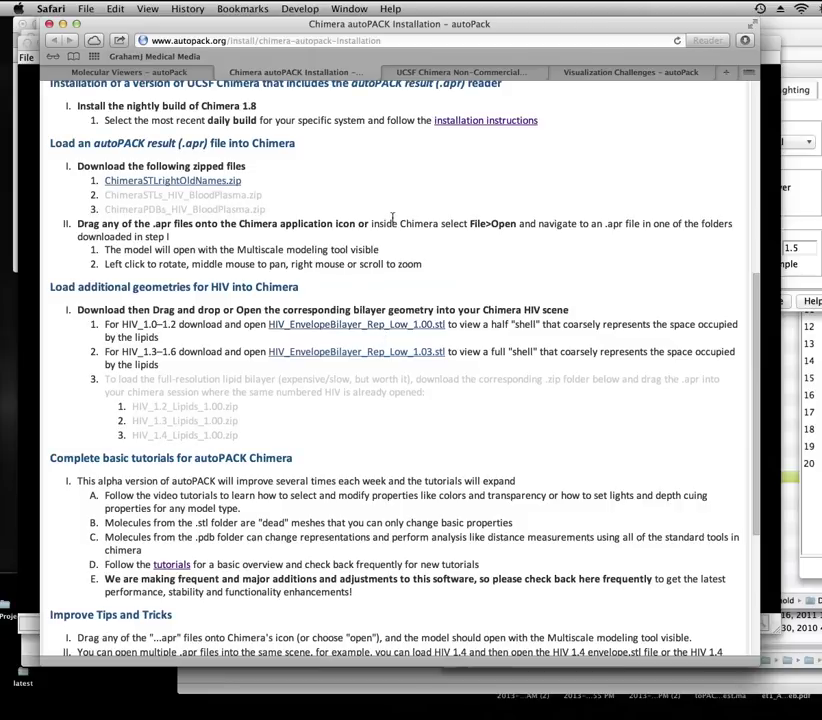
click(395, 333)
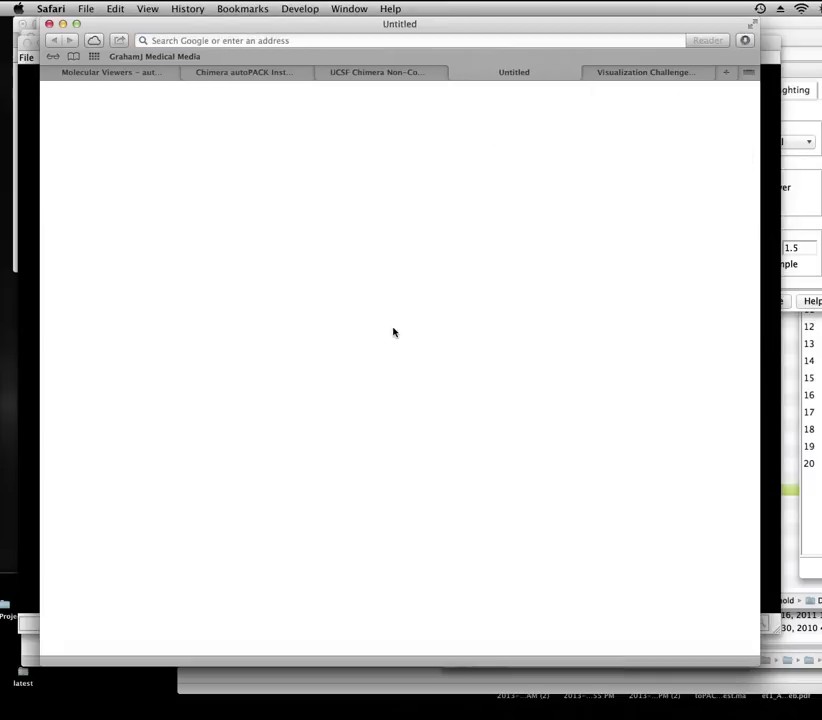
click(748, 44)
drag(645, 115, 404, 710)
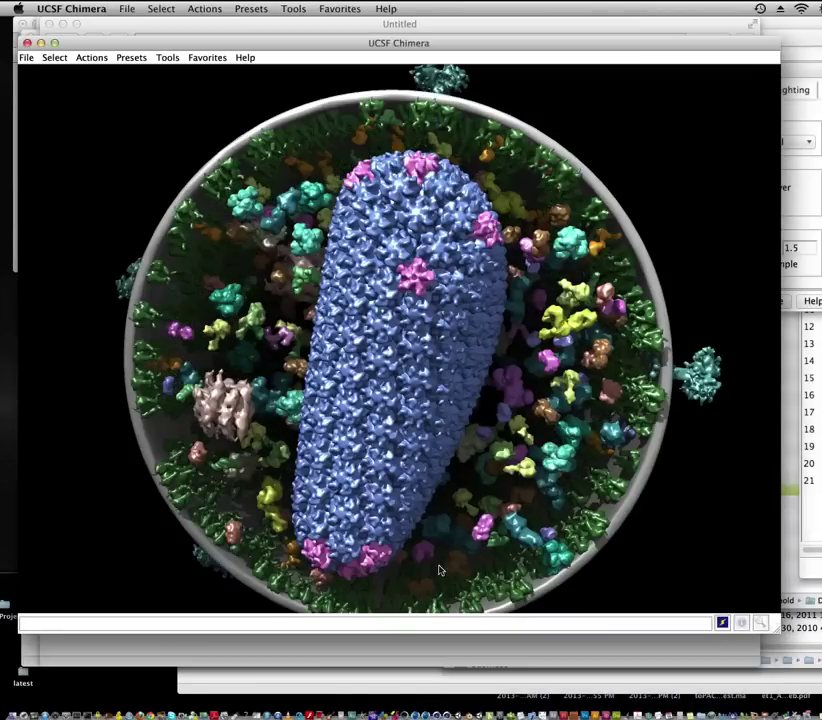
Rotate the model to view the envelope shell, then switch the Lighting controls to Shininess.
drag(388, 113, 343, 360)
drag(688, 169, 454, 388)
key(super+grave)
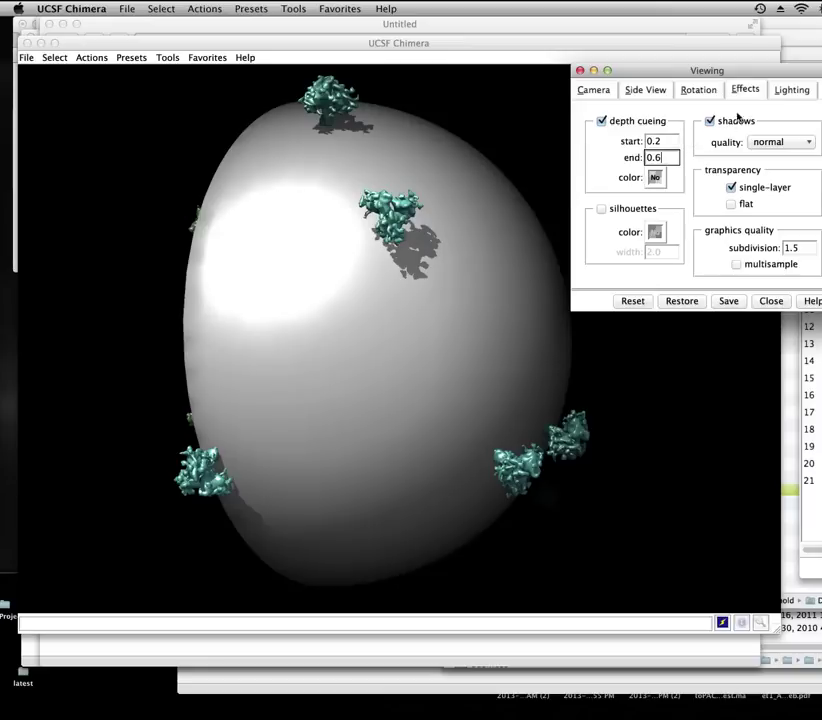
click(789, 90)
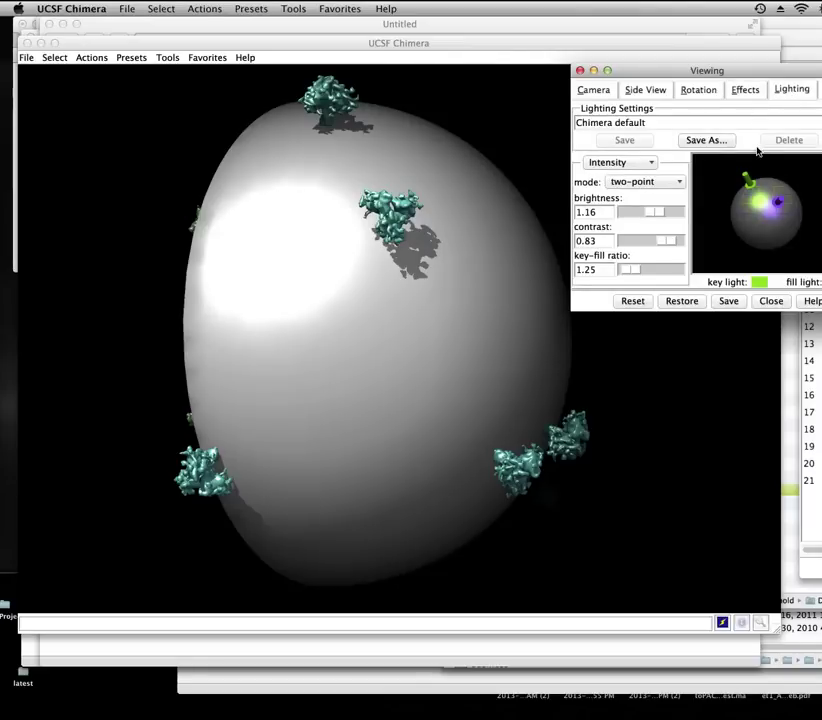
click(630, 164)
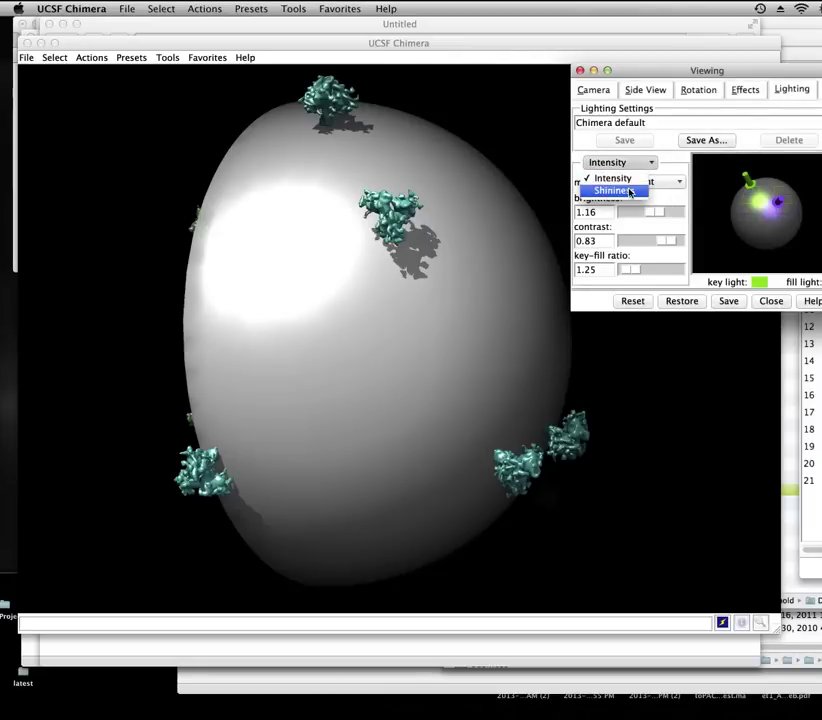
click(629, 190)
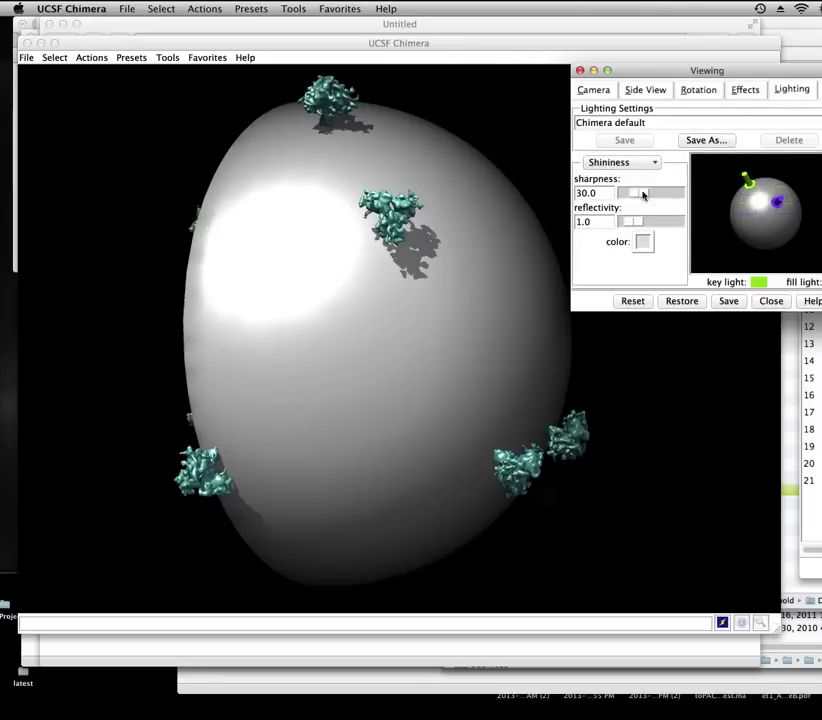
Set shininess sharpness to 128 and reflectivity to 0.5.
click(653, 196)
drag(653, 196, 677, 195)
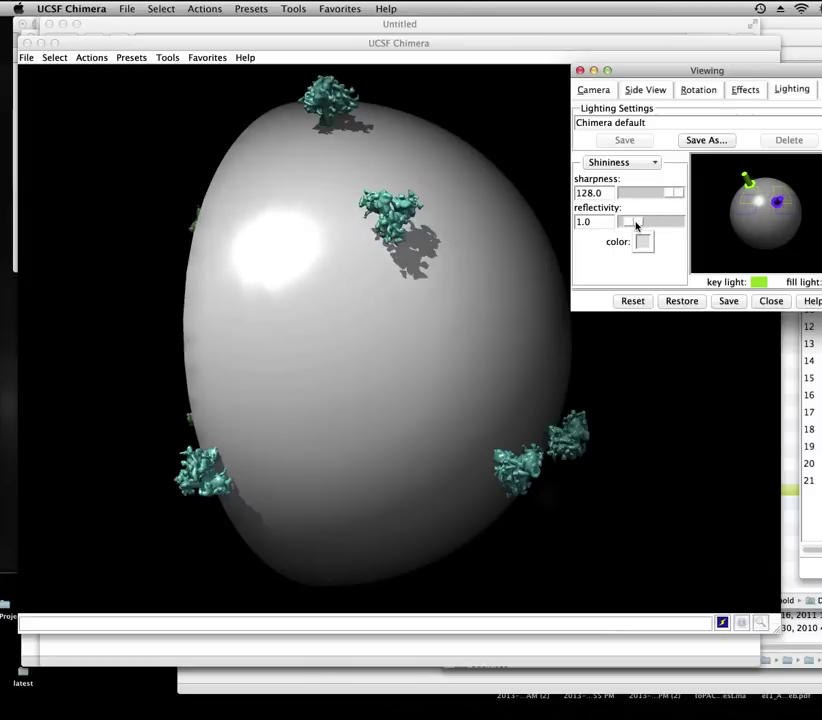
drag(637, 225, 632, 225)
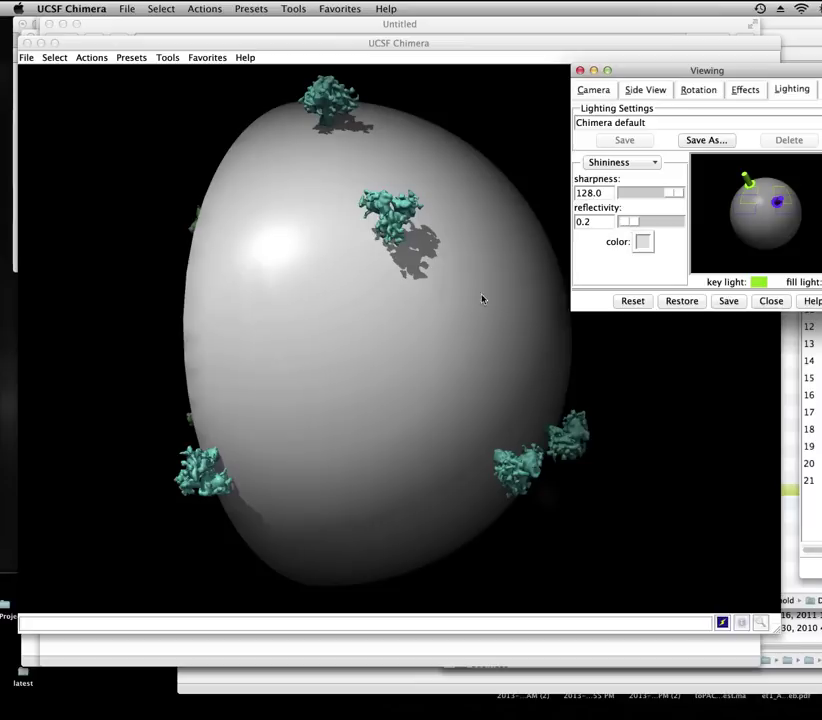
drag(403, 329, 545, 365)
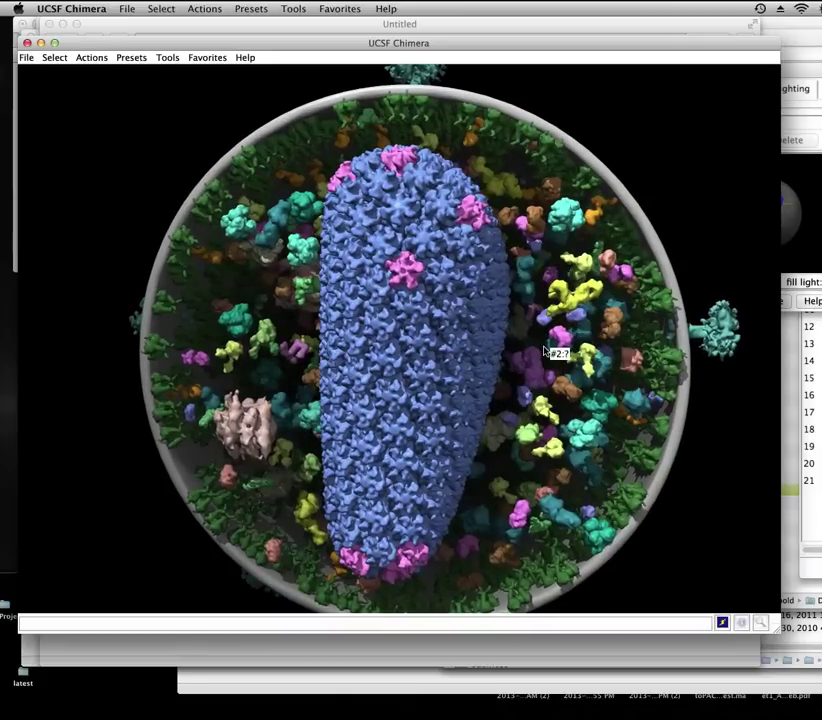
click(806, 80)
drag(629, 224, 633, 222)
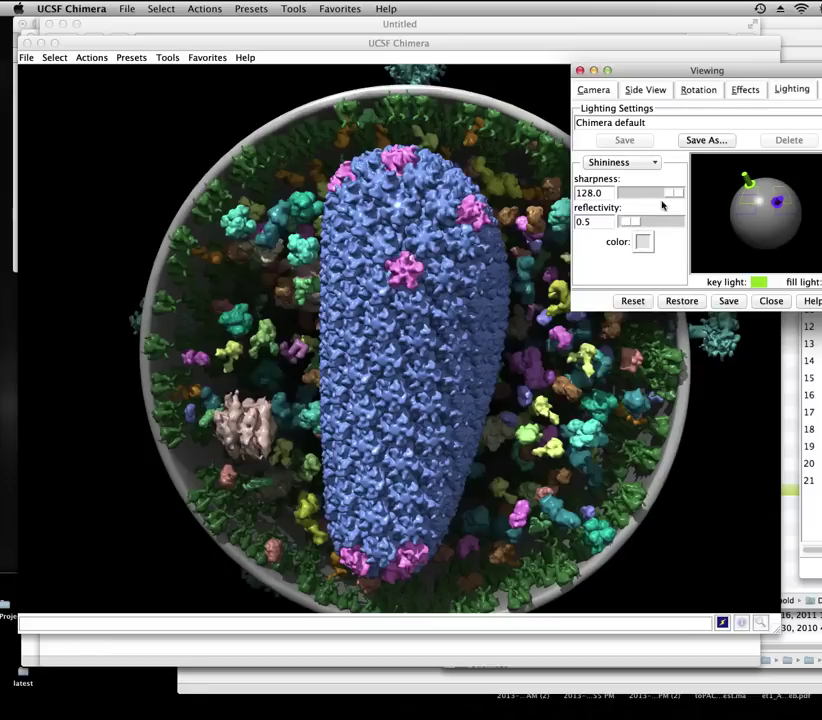
Turn on black silhouette outlines of width 6 in Effects, then rotate the model to view the shell's edge.
click(742, 92)
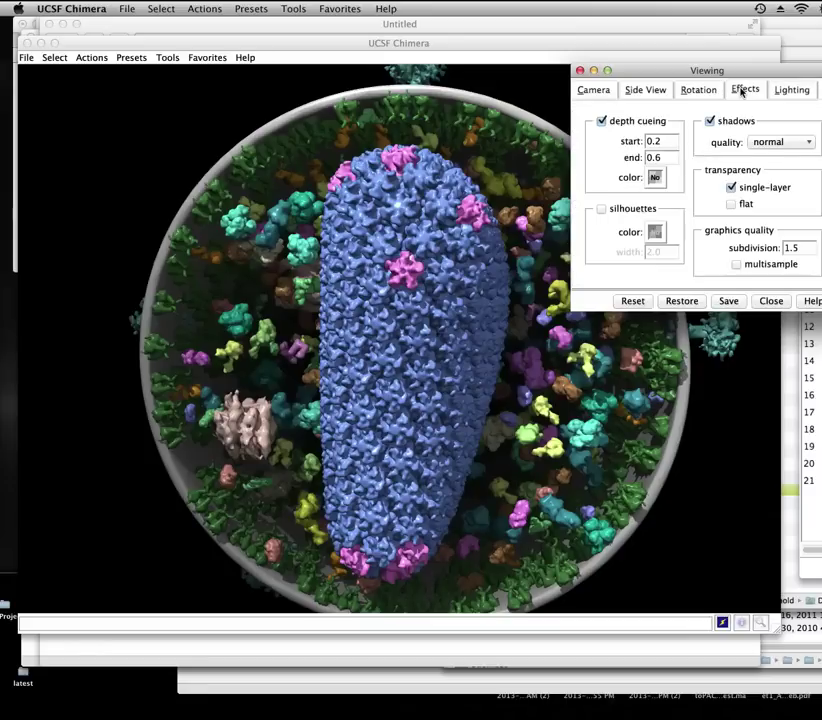
drag(653, 77, 690, 70)
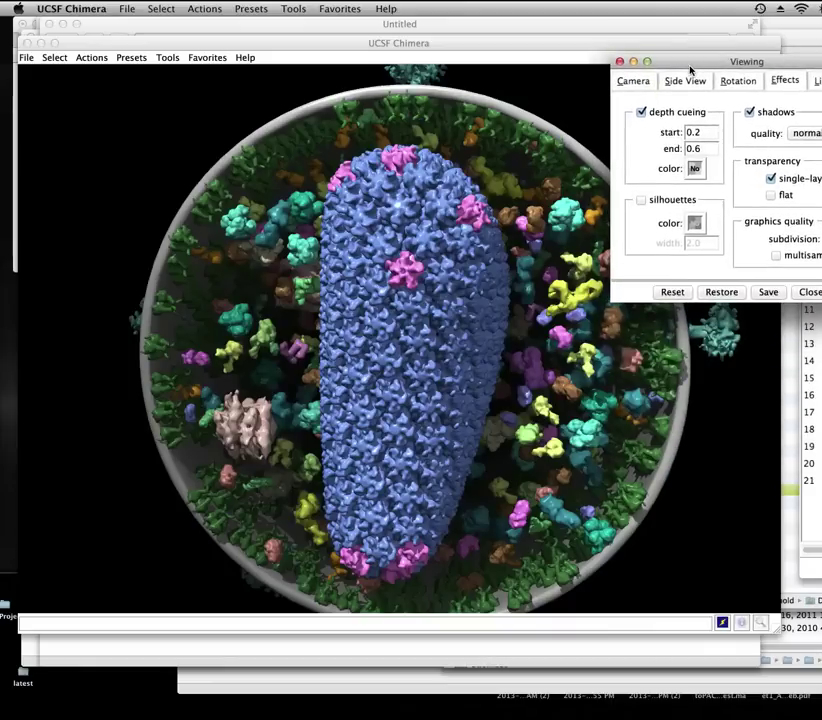
click(641, 200)
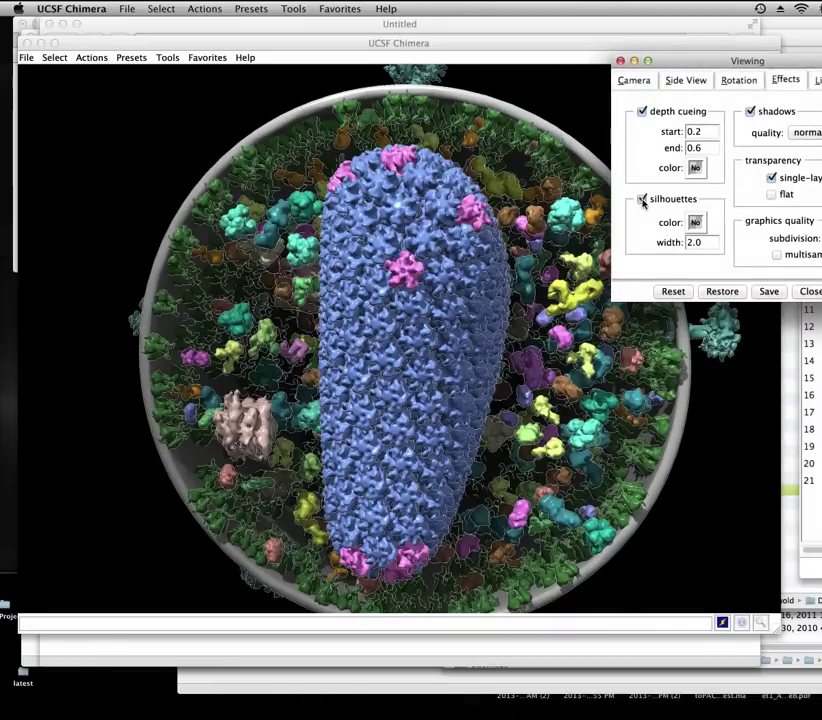
click(695, 223)
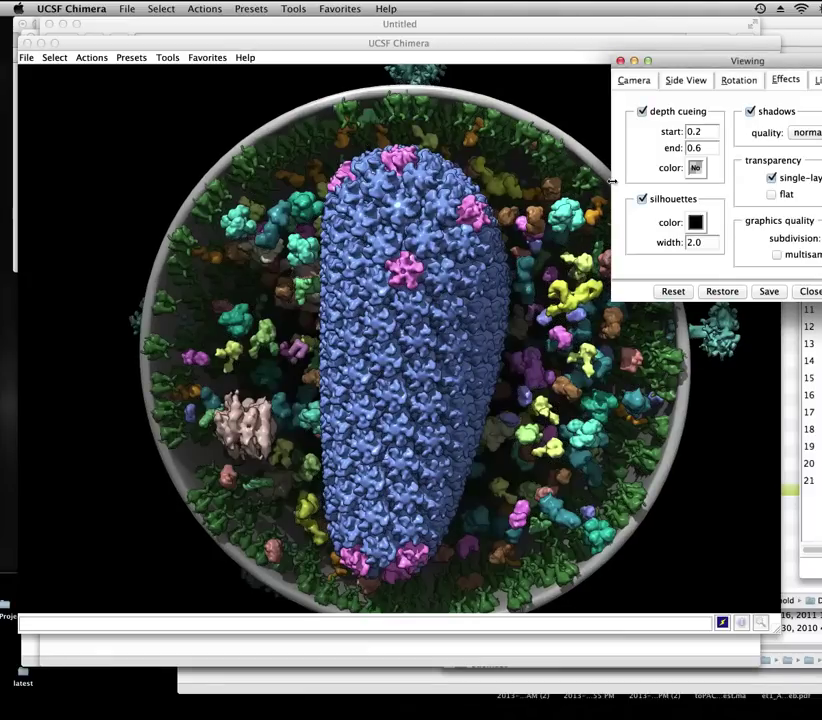
click(758, 229)
drag(708, 242, 646, 242)
text(6)
key(Return)
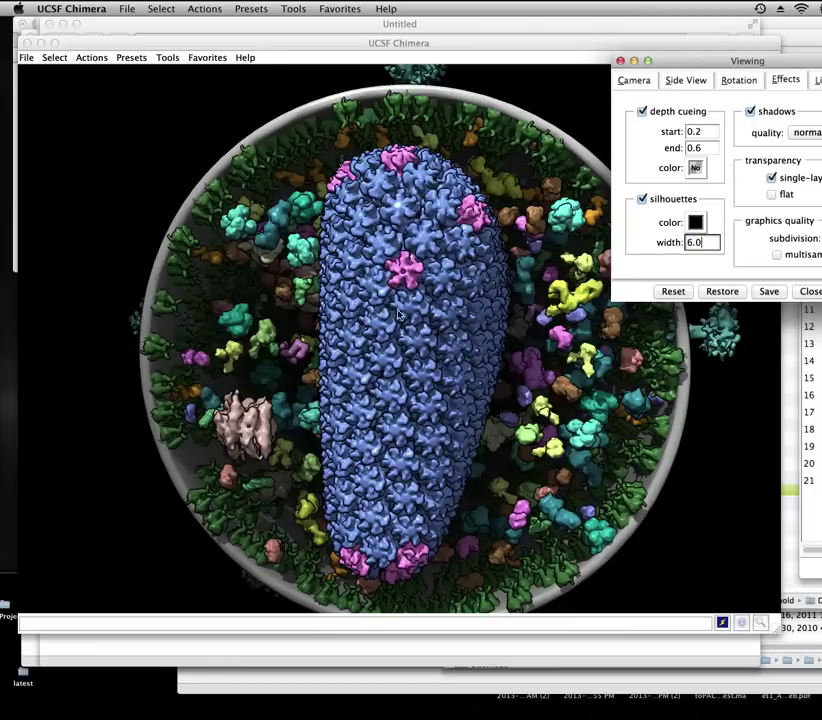
click(507, 331)
drag(500, 331, 556, 361)
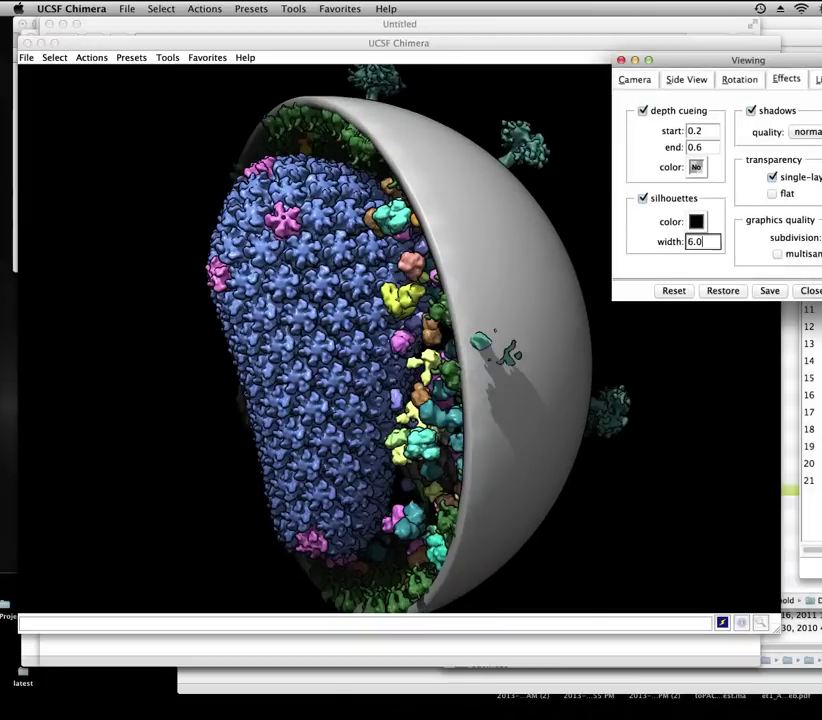
In Side View, nudge the front clip plane slightly closer, then rotate and zoom to look into the half-shell.
click(686, 80)
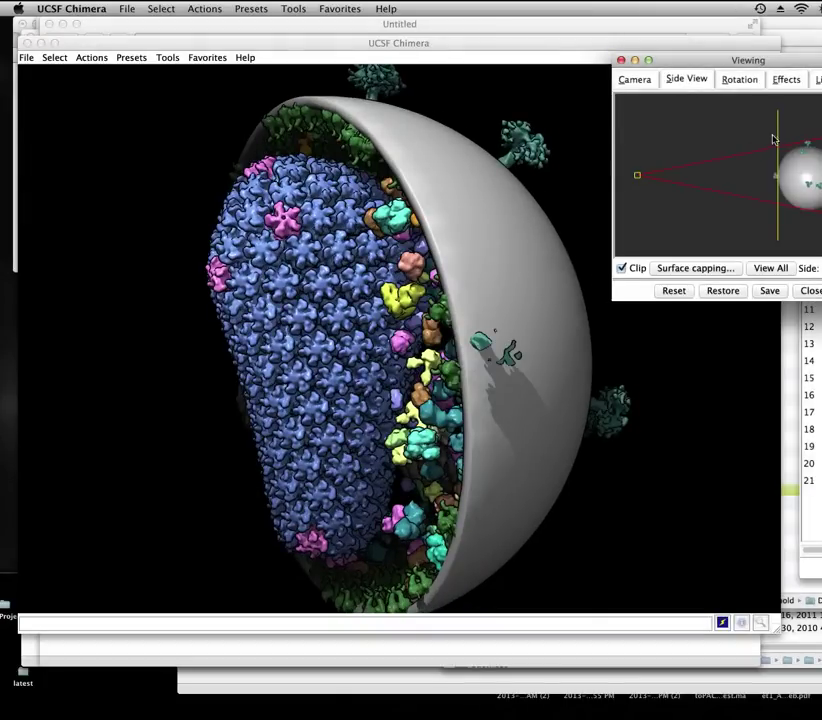
drag(780, 131, 765, 131)
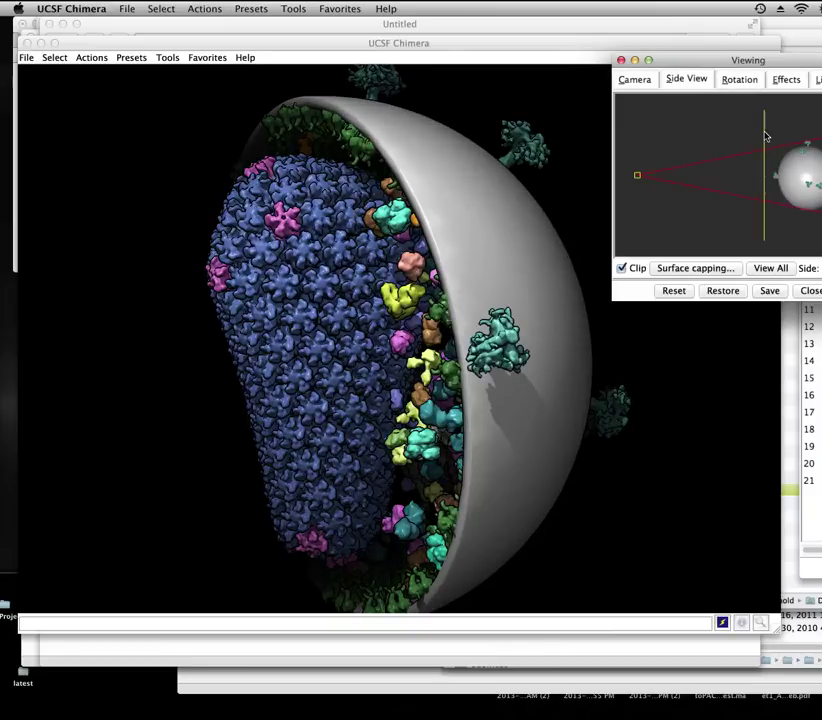
click(512, 263)
mouse_move(512, 263)
mouse_down()
mouse_move(602, 264)
mouse_move(510, 266)
mouse_up()
scroll(510, 265, up, 5)
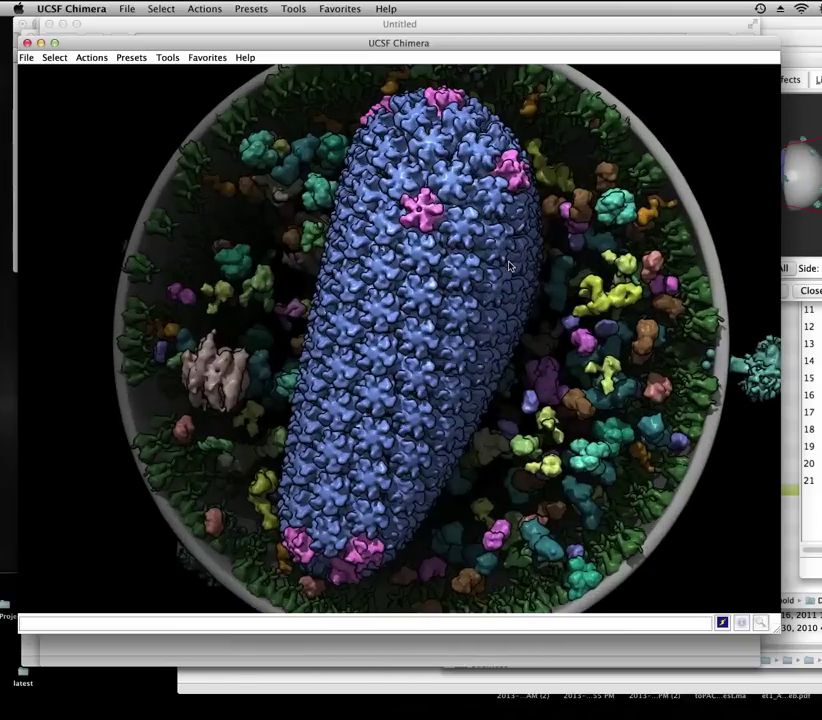
scroll(510, 265, down, 6)
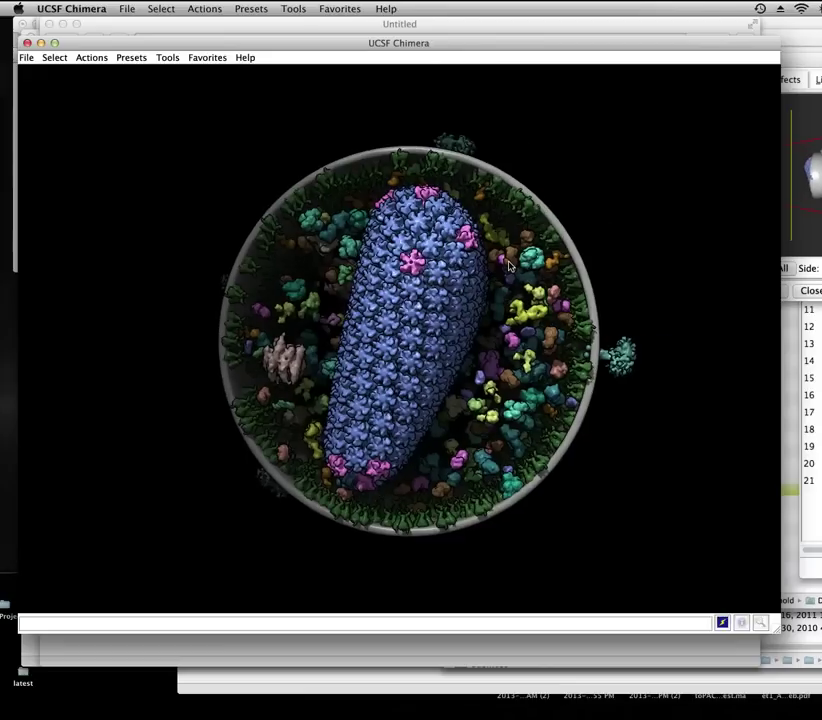
scroll(510, 265, up, 4)
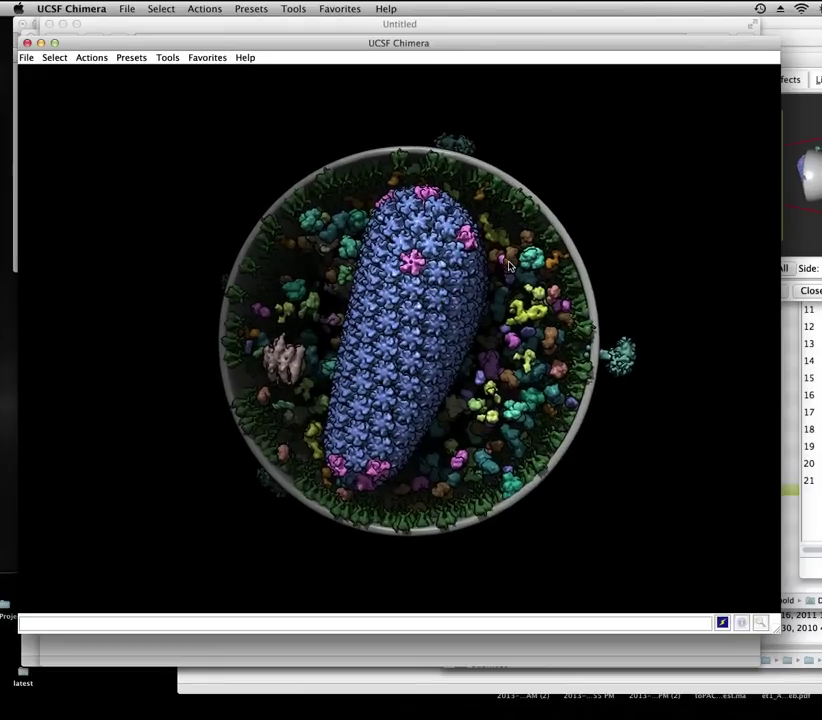
scroll(510, 265, up, 1)
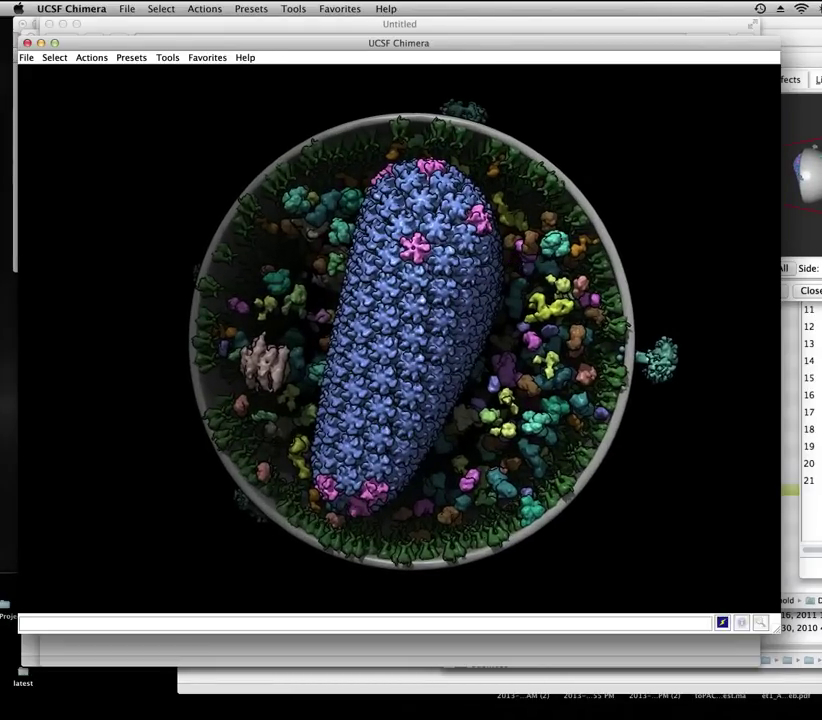
Switch the silhouette outlines back off, rotate the model, and bring the Model Panel forward.
click(812, 70)
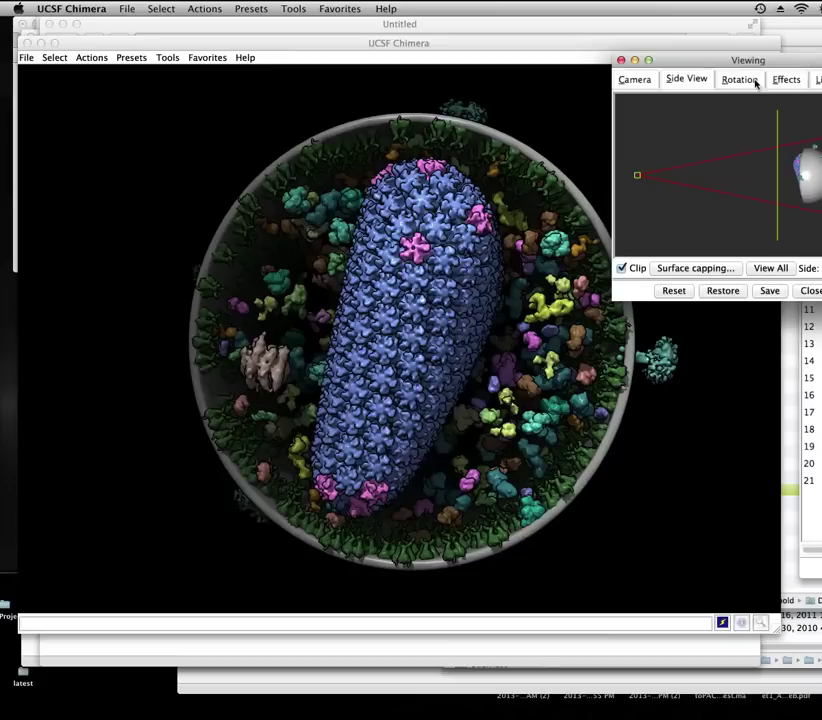
click(786, 84)
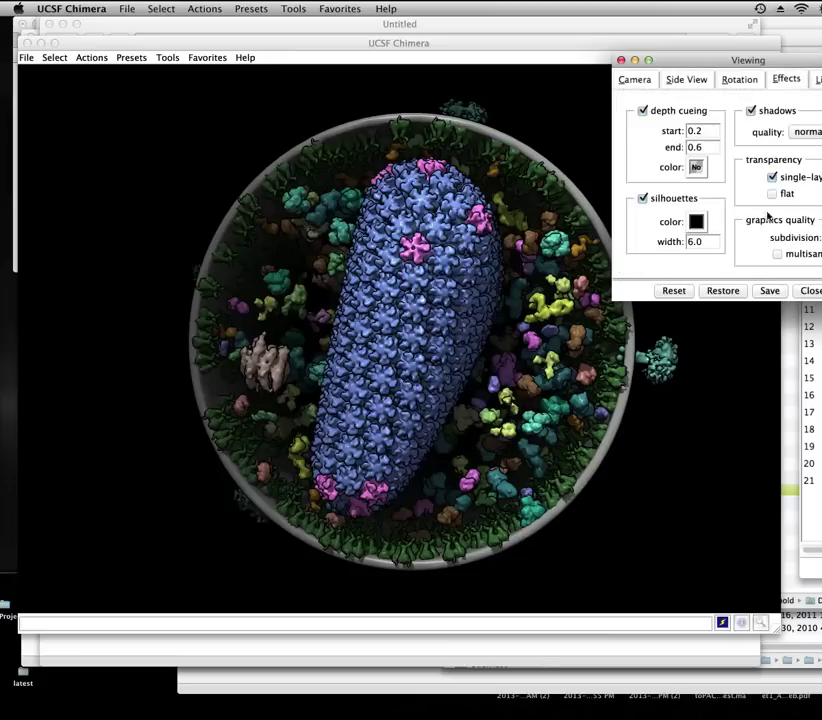
click(643, 198)
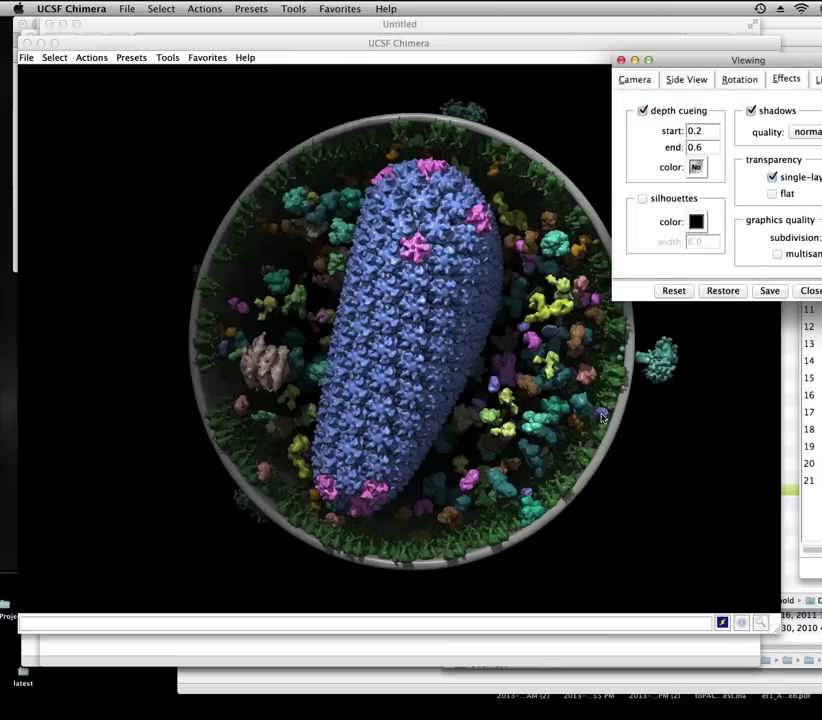
drag(630, 320, 617, 432)
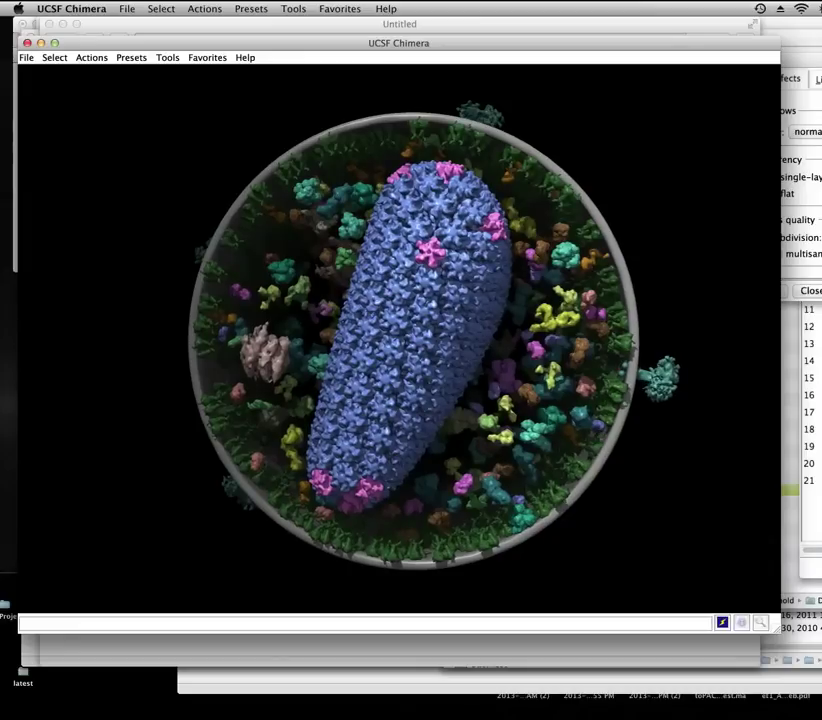
key(super+grave)
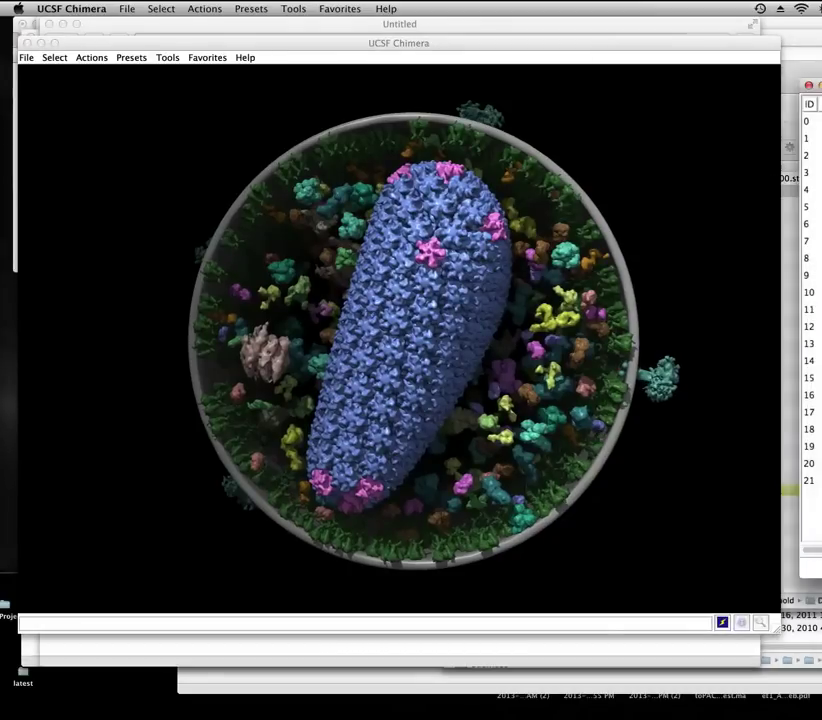
Drag the Model Panel aside and click a pink capsid patch so only those patches are selected.
drag(812, 85, 717, 59)
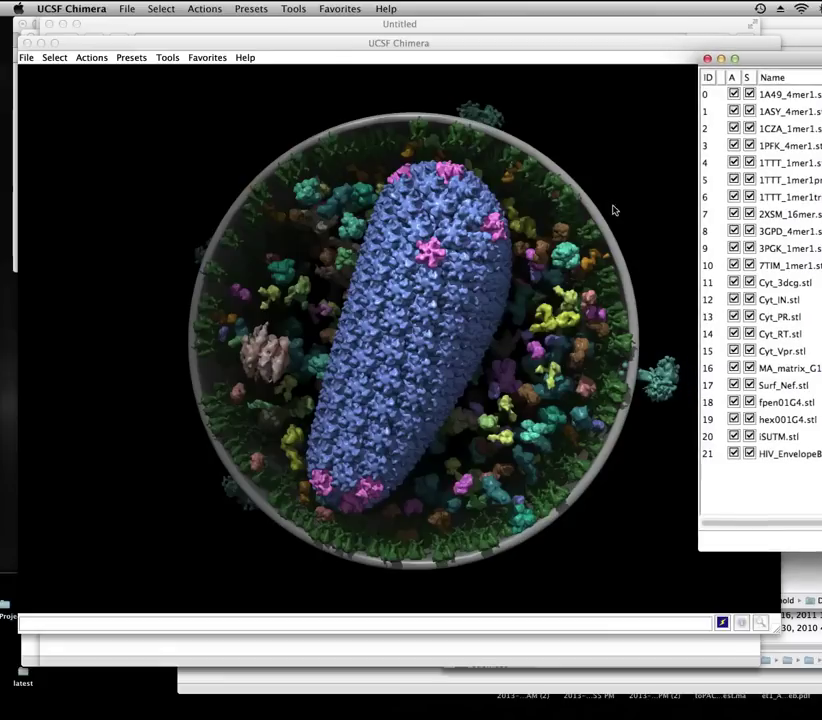
ctrl+click(433, 254)
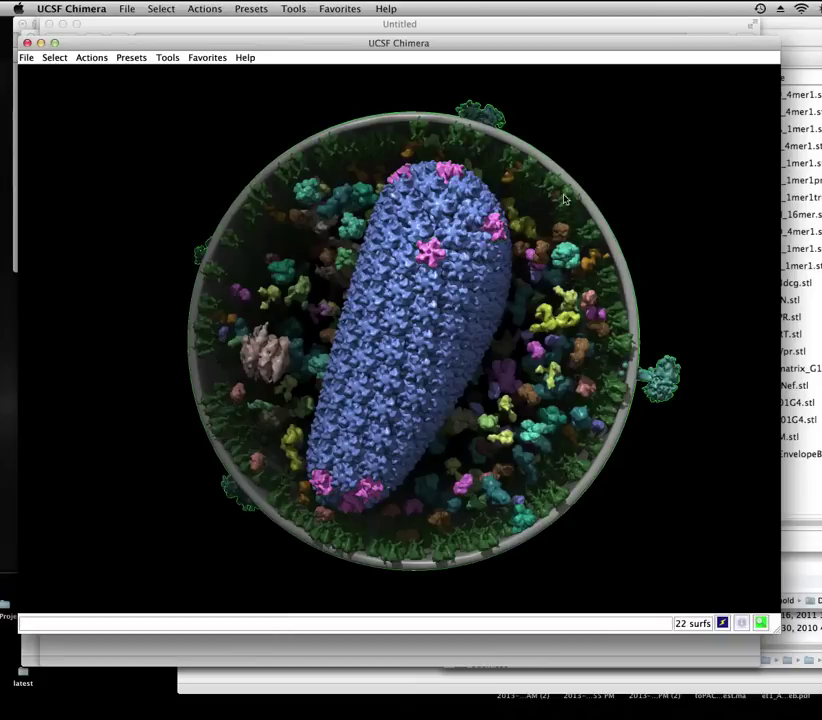
ctrl+click(536, 325)
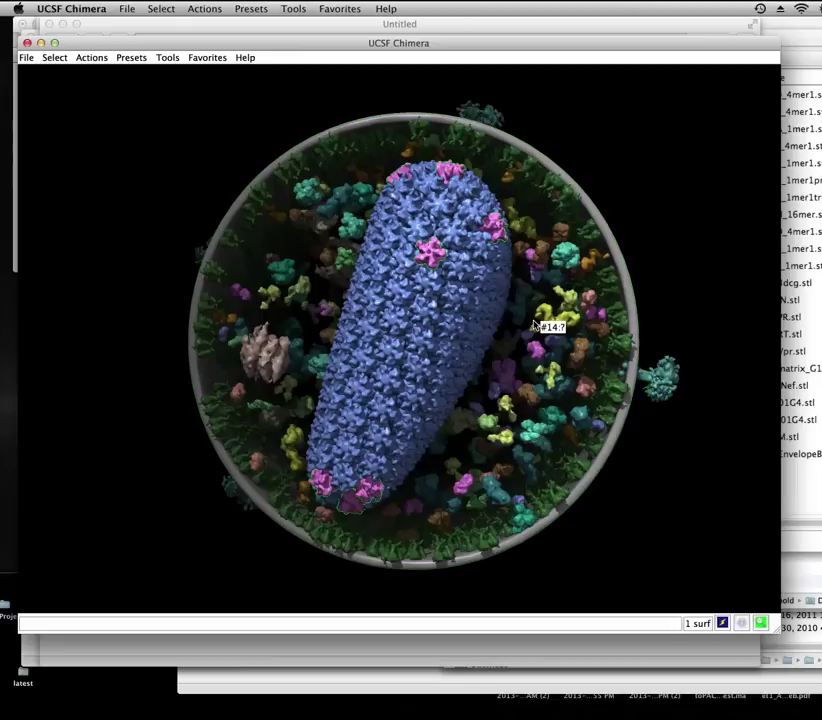
ctrl+click(536, 325)
ctrl+click(536, 325)
Colour the selected pink capsid patches yellow with Actions > Color > yellow.
click(131, 58)
click(92, 58)
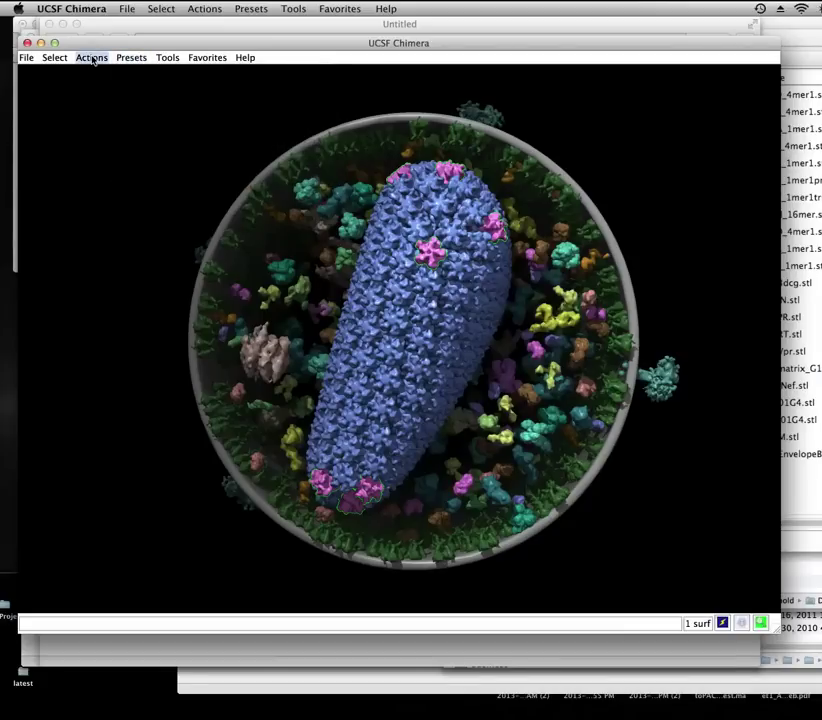
click(92, 58)
mouse_move(99, 109)
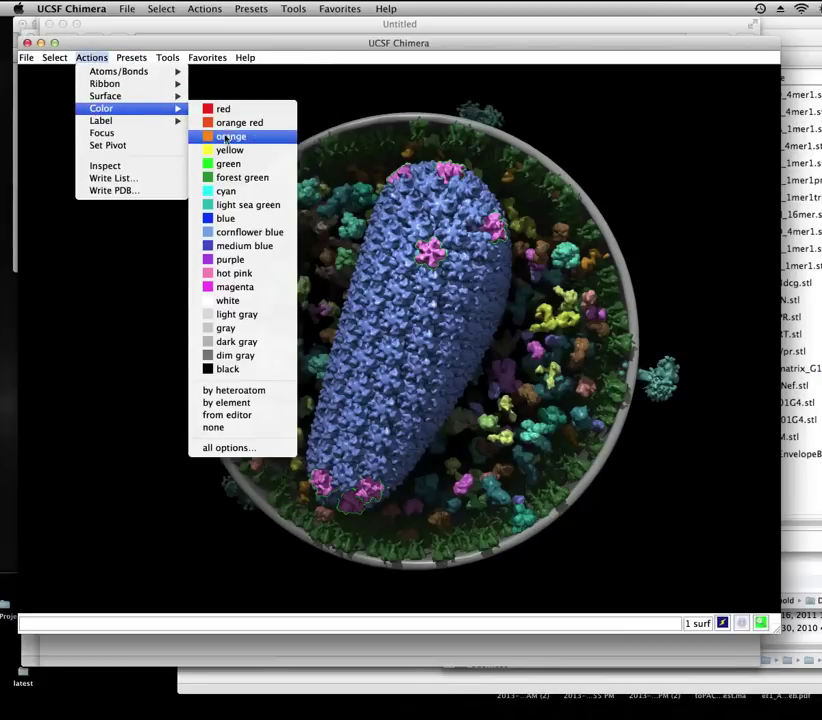
click(230, 150)
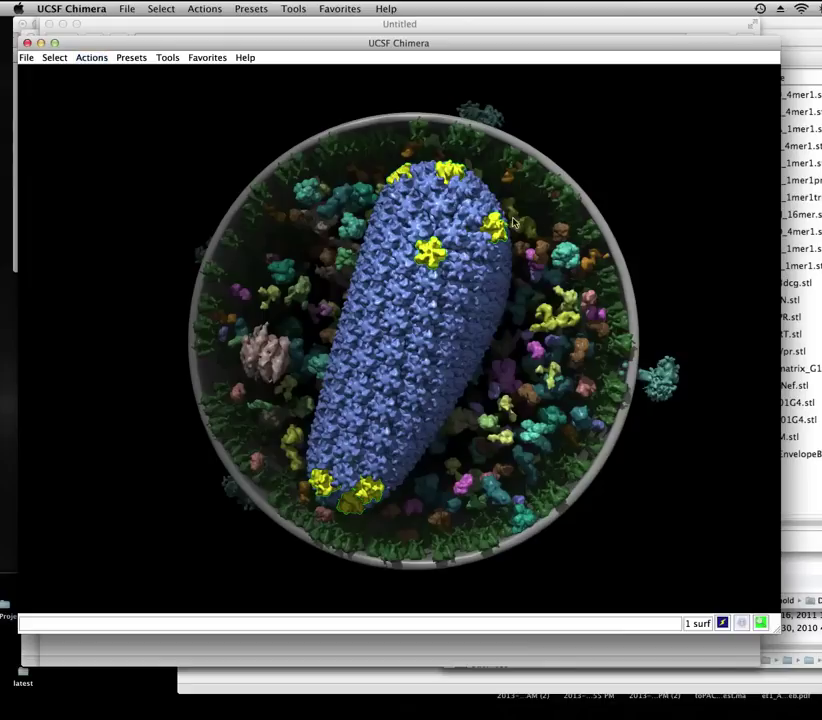
mouse_move(457, 249)
Pick one molecule, expand the selection to every surface, and colour everything dim gray.
ctrl+click(531, 173)
key(Up)
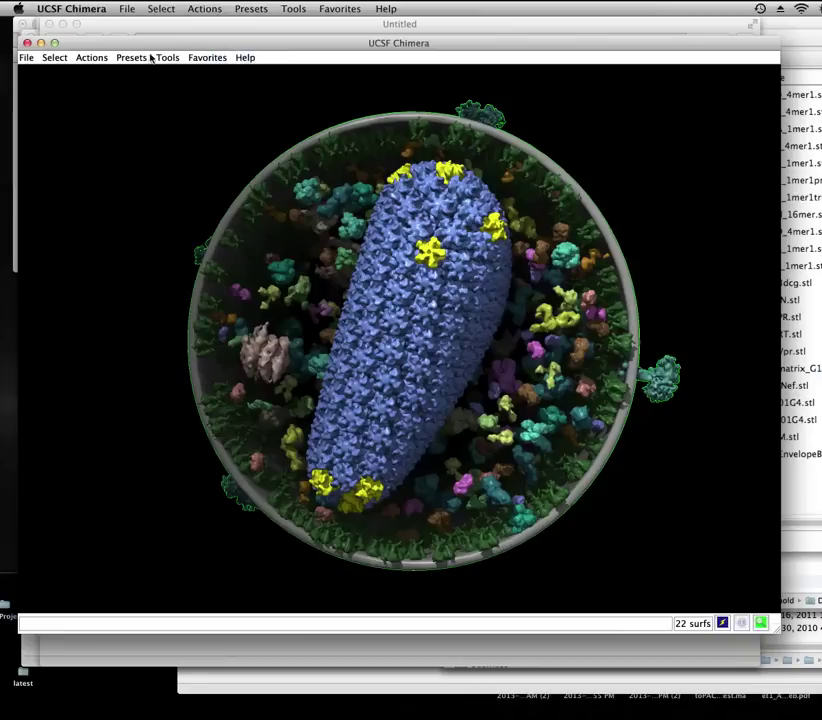
click(91, 57)
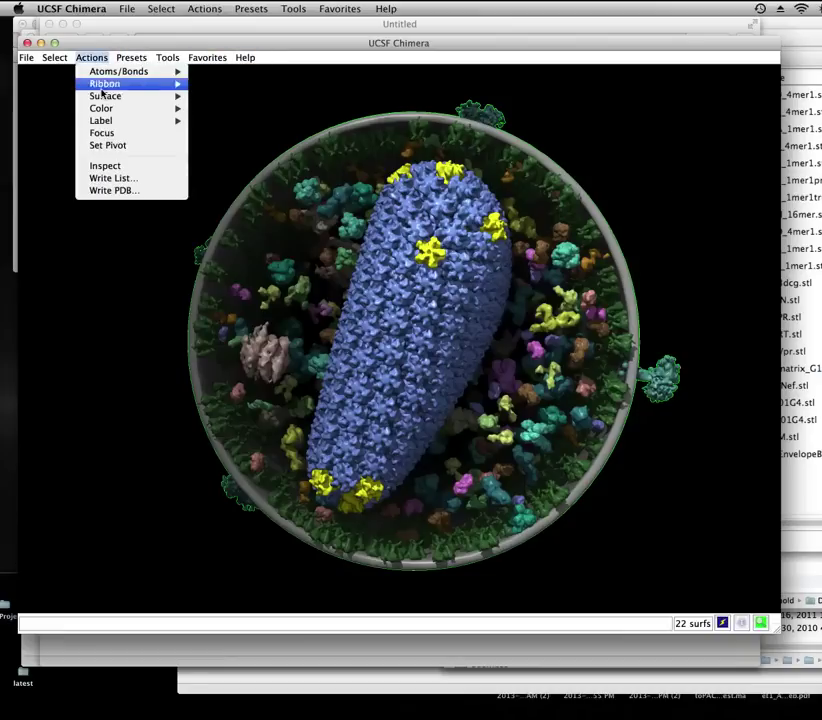
mouse_move(103, 108)
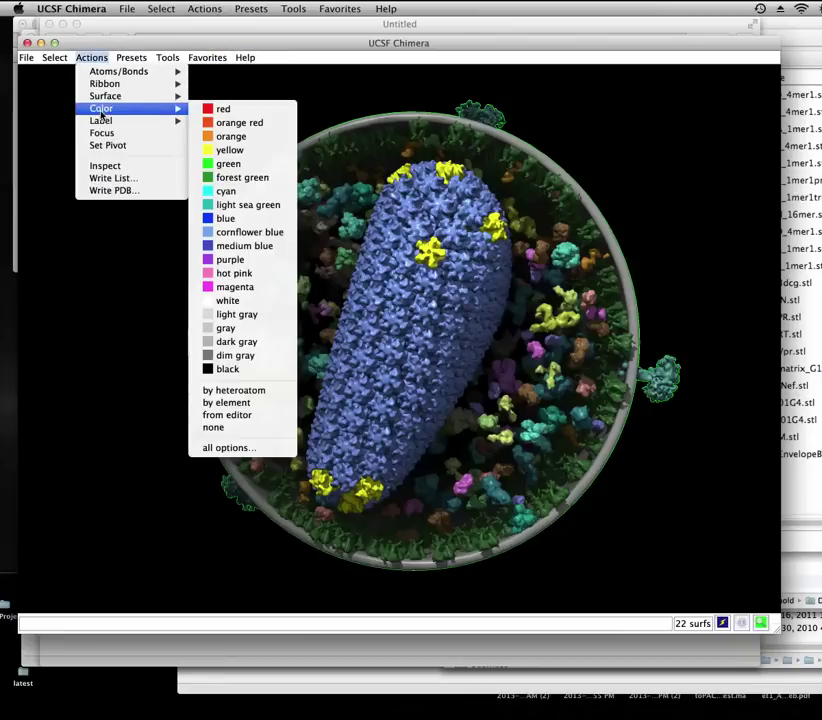
click(258, 355)
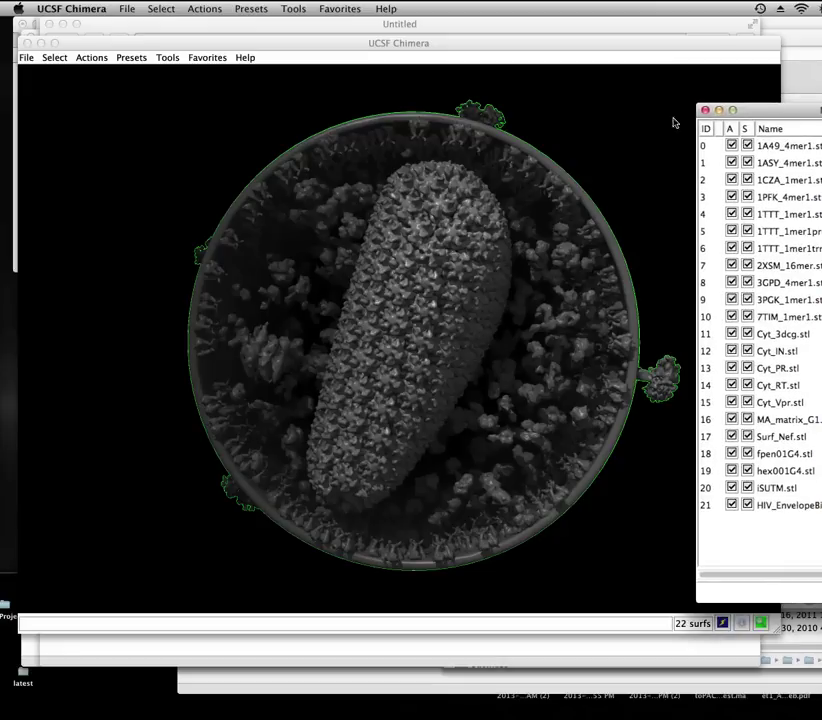
Select the top spike protein plus all its copies and colour them green.
click(650, 119)
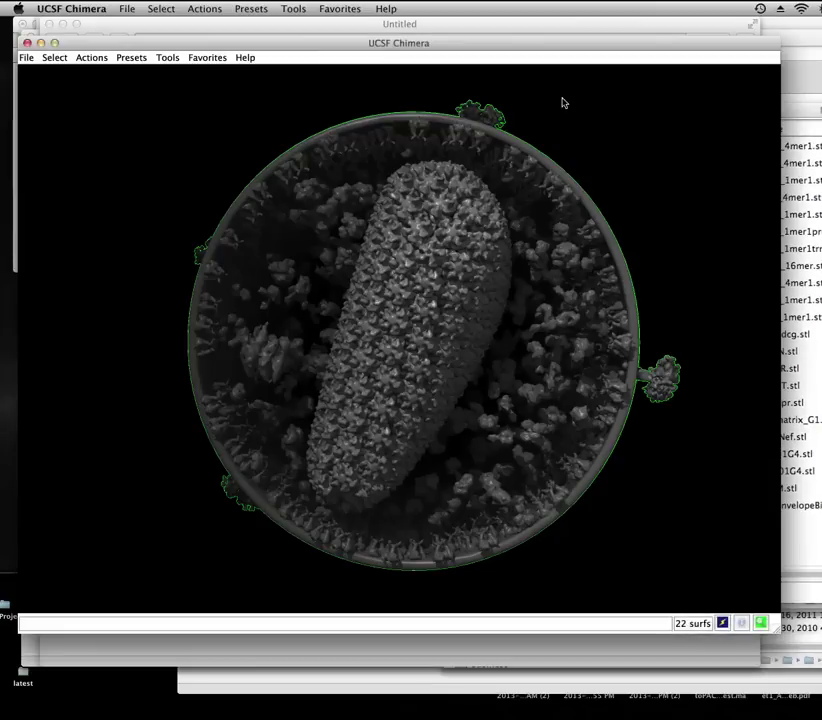
ctrl+click(489, 121)
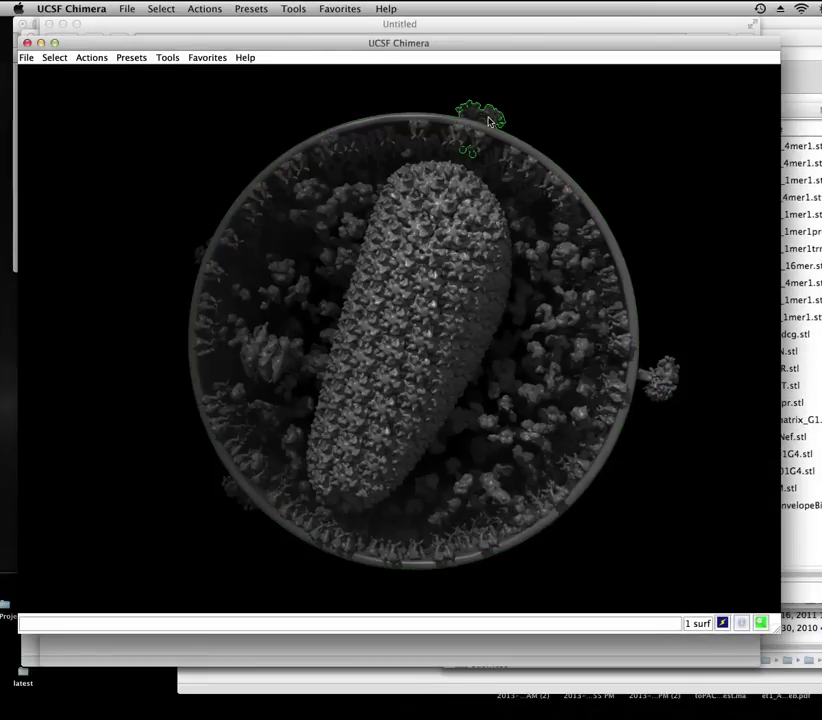
key(Up)
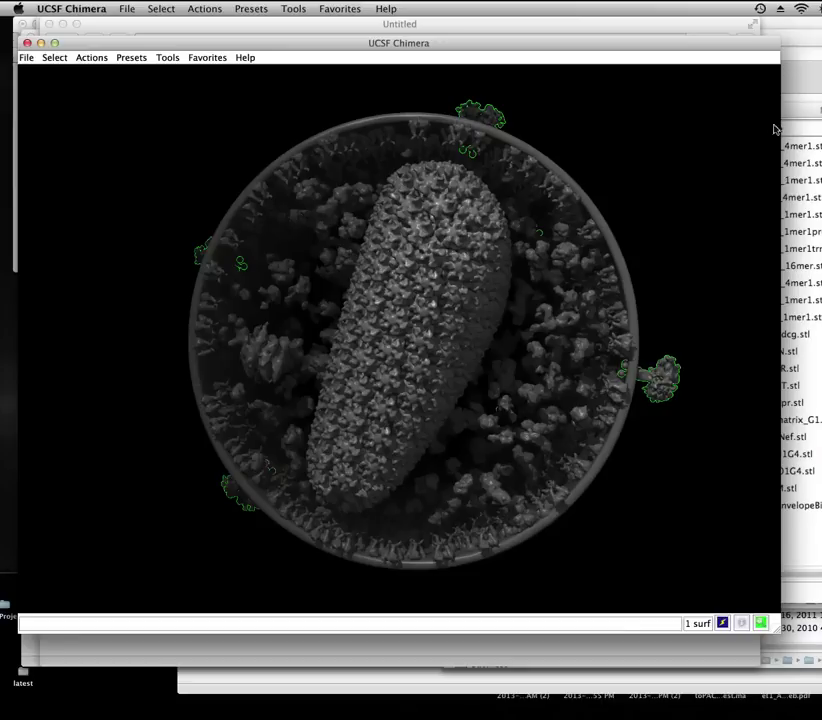
click(141, 60)
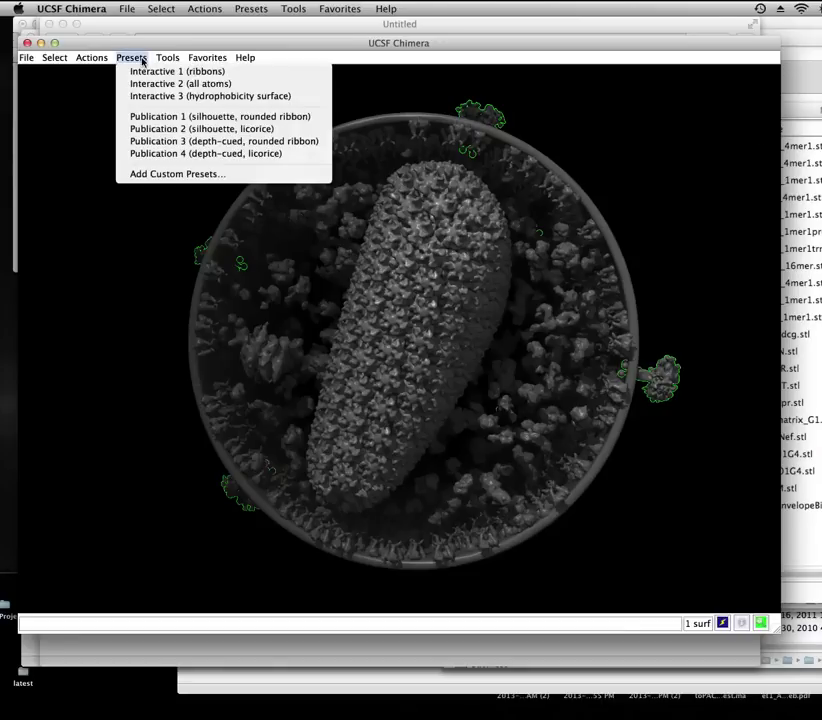
click(89, 59)
click(89, 59)
mouse_move(97, 85)
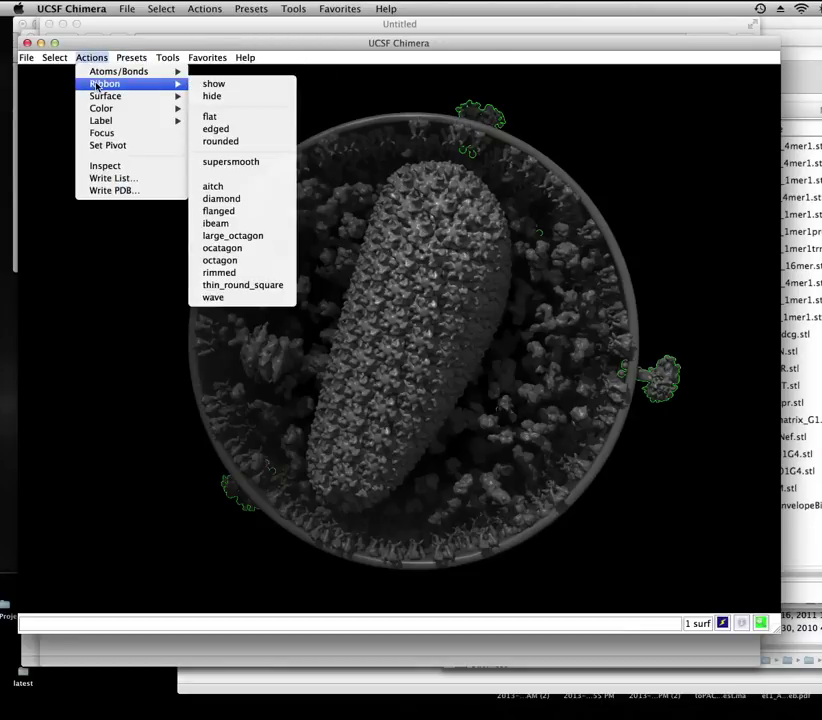
mouse_move(95, 108)
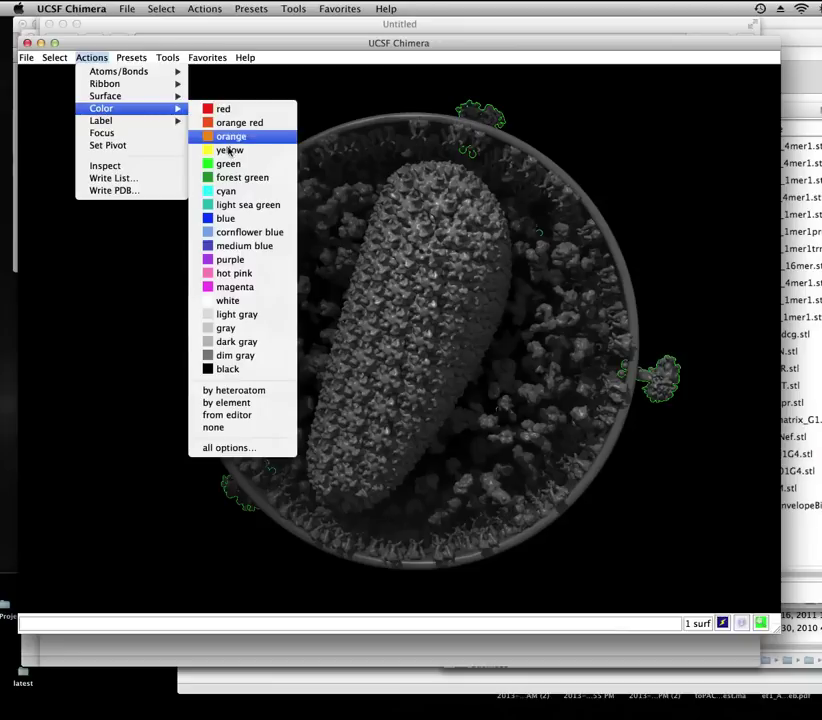
click(231, 167)
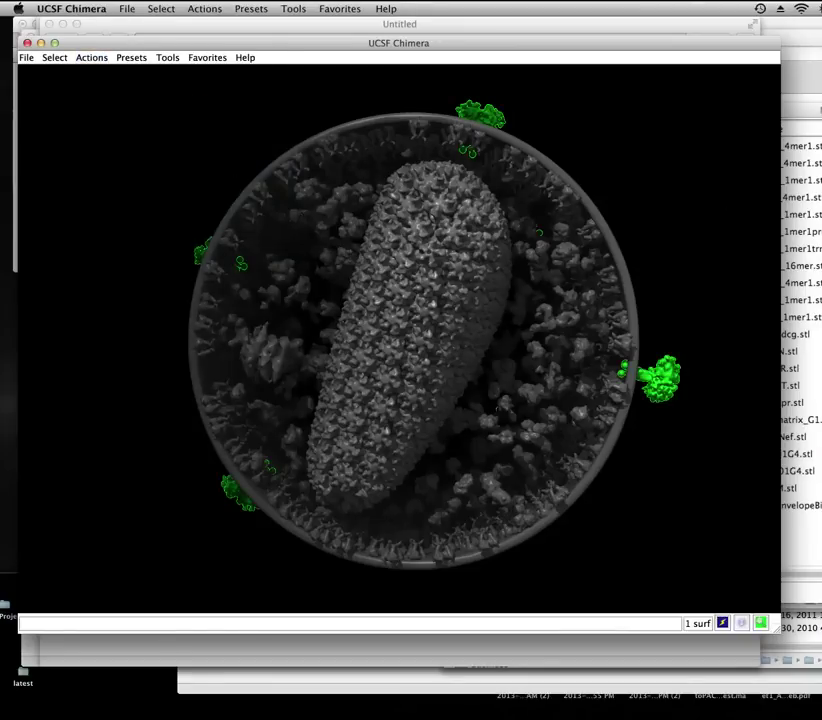
drag(821, 108, 762, 101)
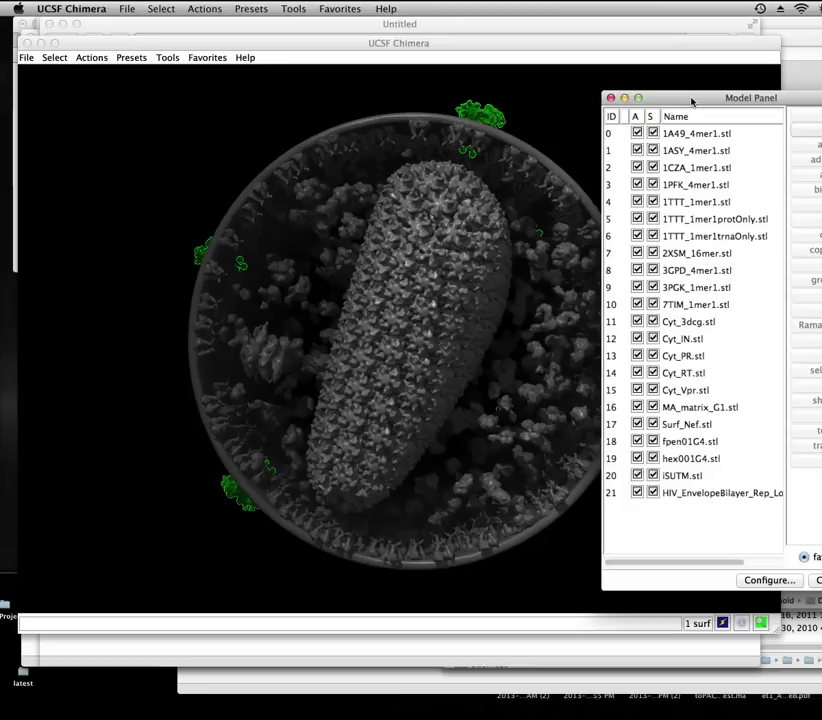
Select models Cyt_3dcg.stl through Cyt_Vpr.stl (rows 11–15) from the Model Panel.
click(452, 279)
drag(452, 279, 367, 279)
drag(821, 100, 779, 83)
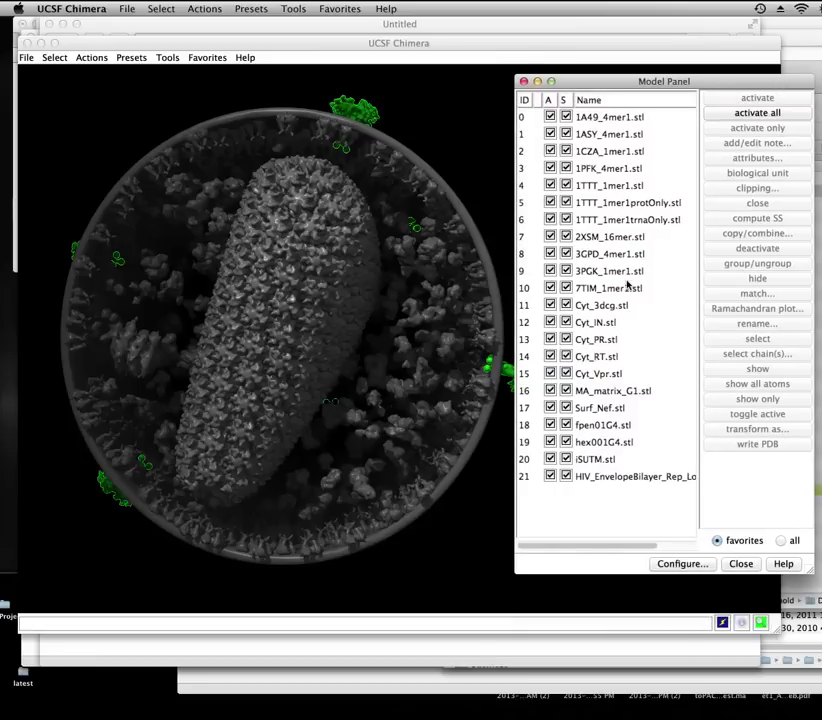
click(601, 307)
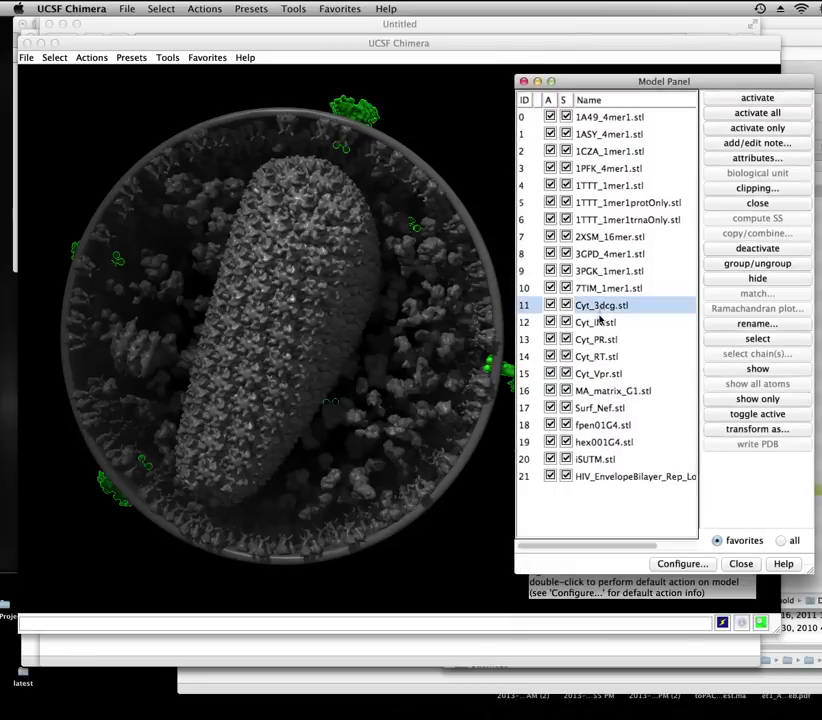
shift+click(600, 375)
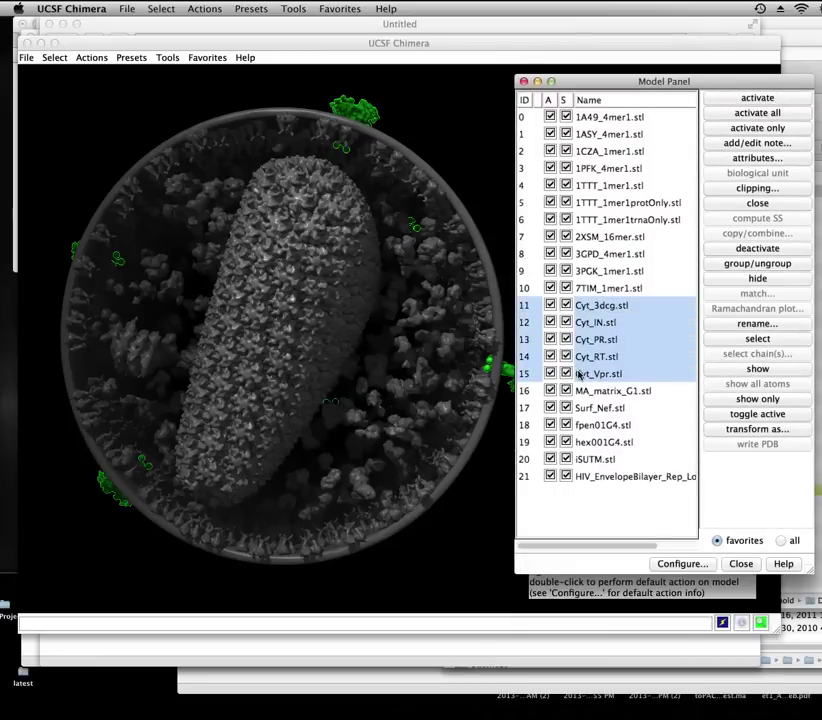
click(742, 340)
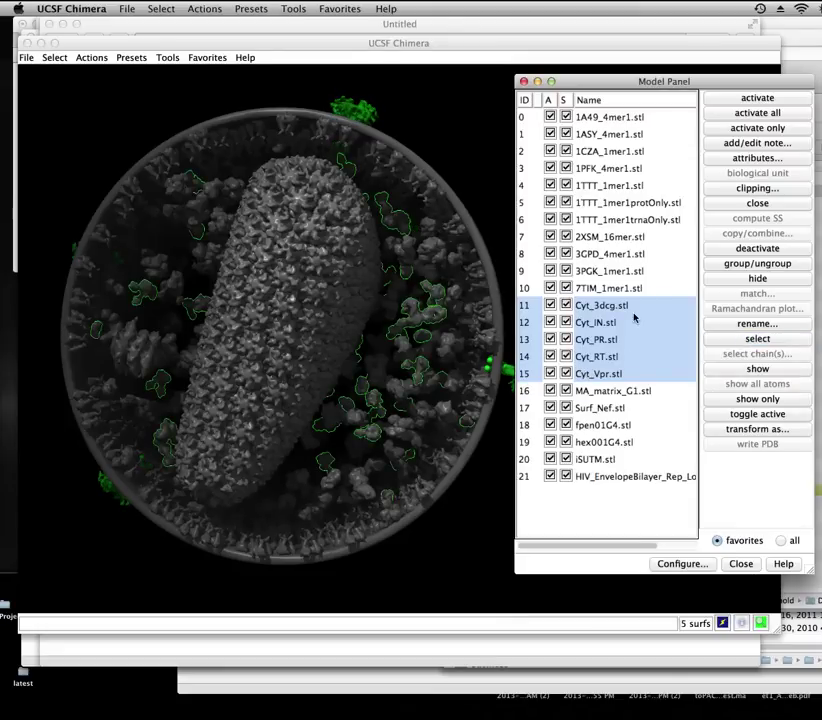
Open the Color Editor for the five selected models and set G to 0.000 to make them magenta.
click(93, 59)
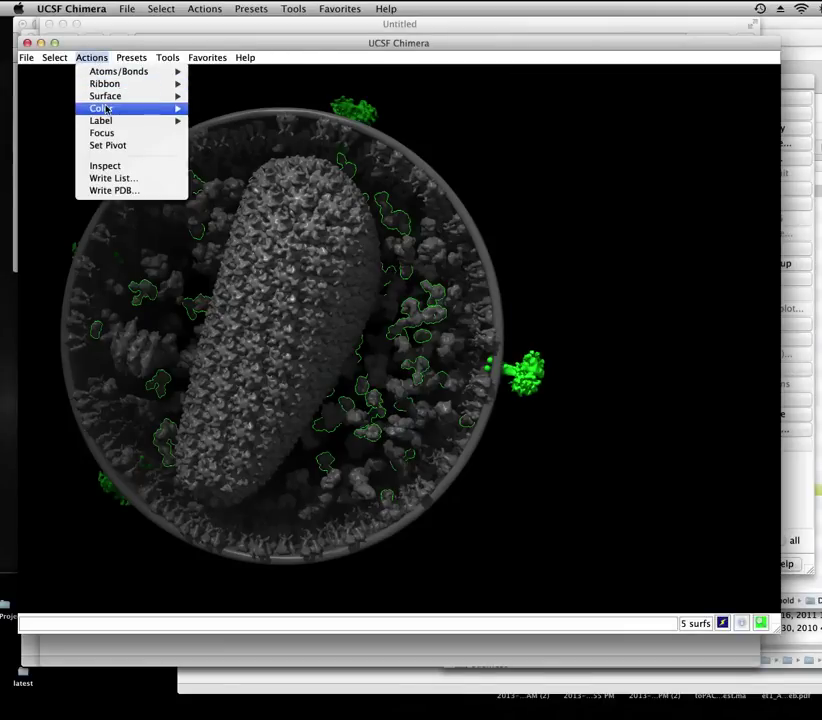
mouse_move(106, 108)
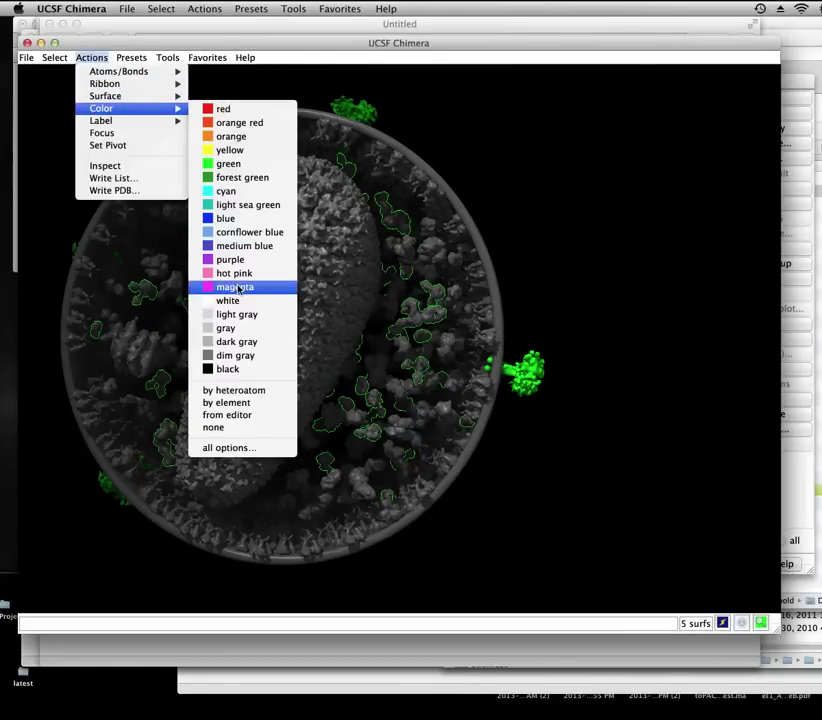
click(231, 416)
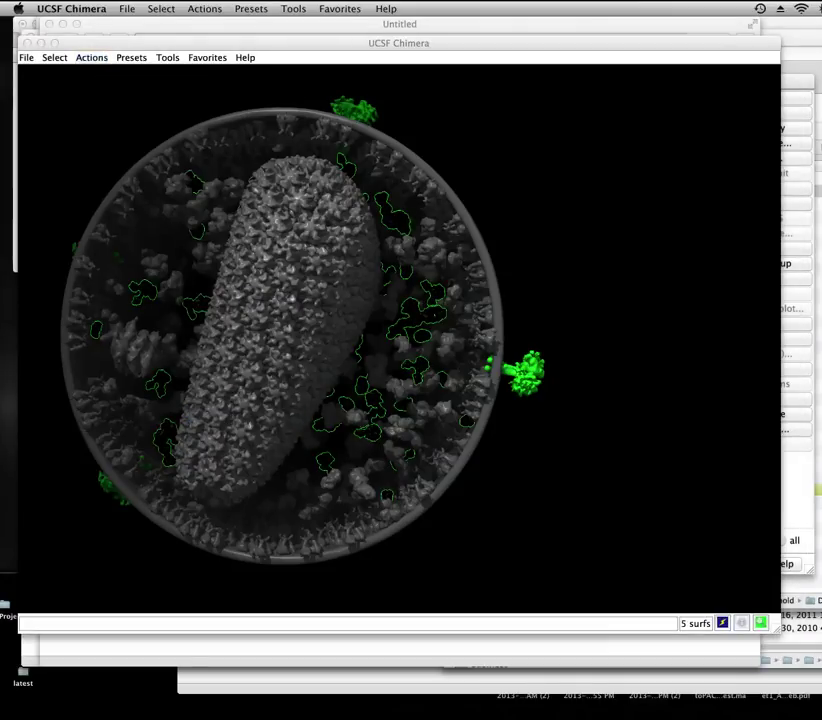
drag(686, 105, 624, 118)
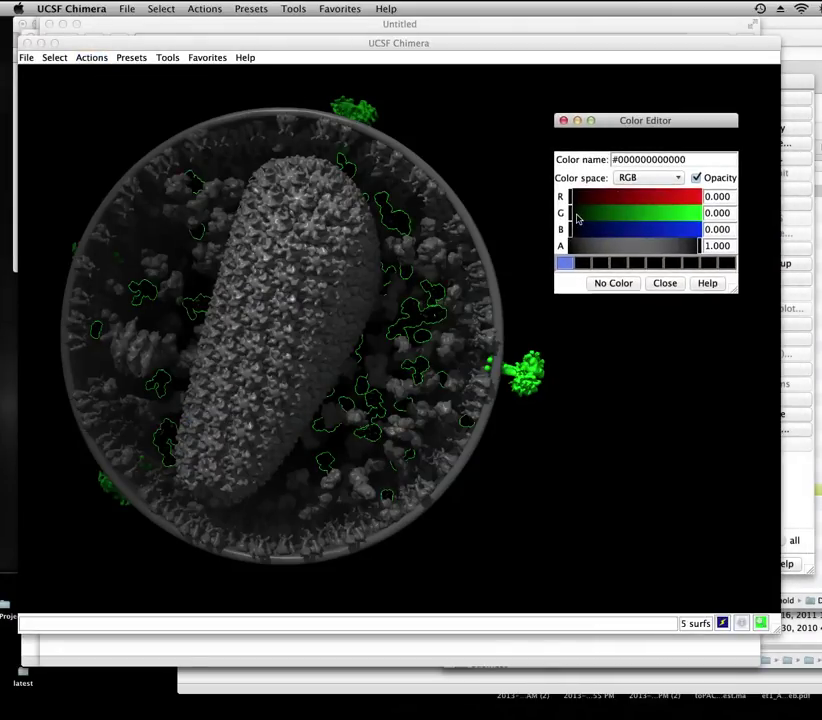
drag(579, 215, 717, 198)
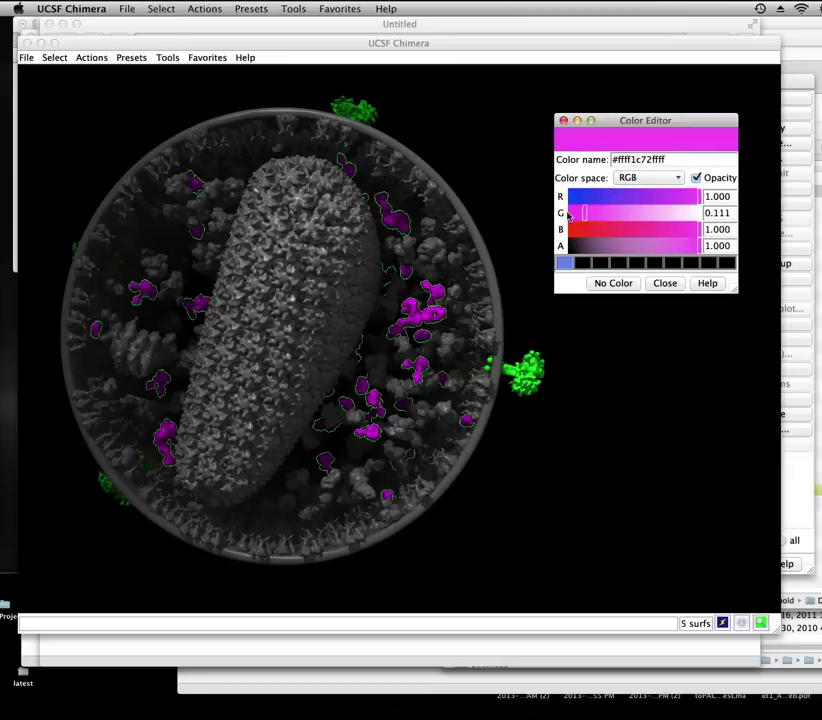
drag(588, 215, 566, 215)
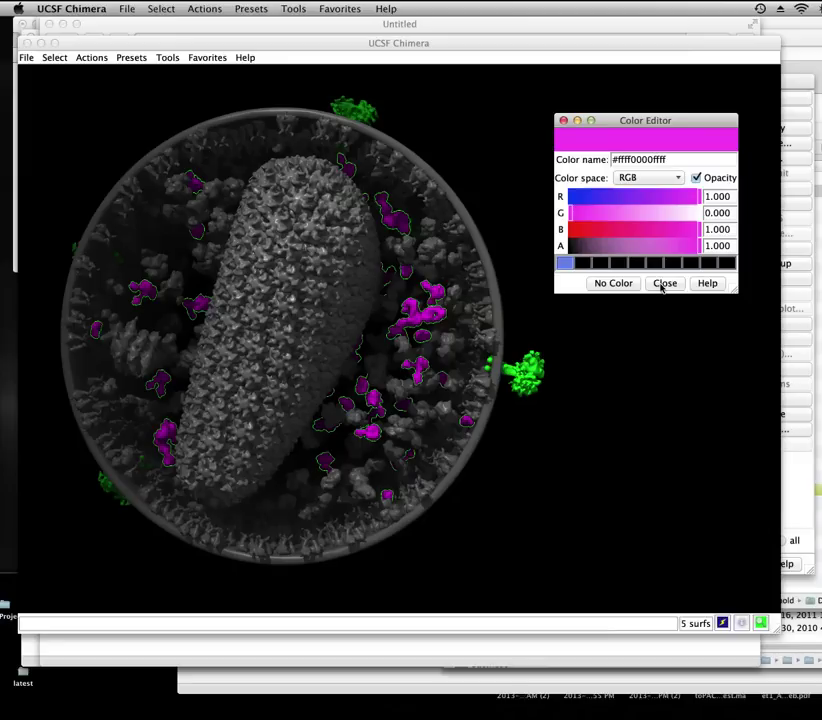
drag(639, 121, 710, 148)
Select a grey rim blob plus its copies and apply the blue colour well.
click(430, 192)
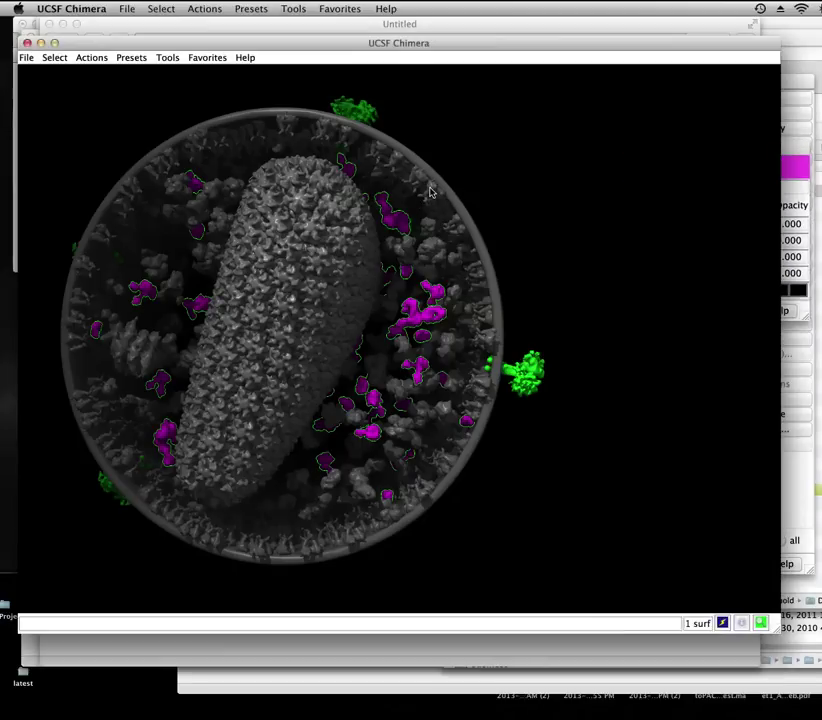
ctrl+click(430, 192)
key(Up)
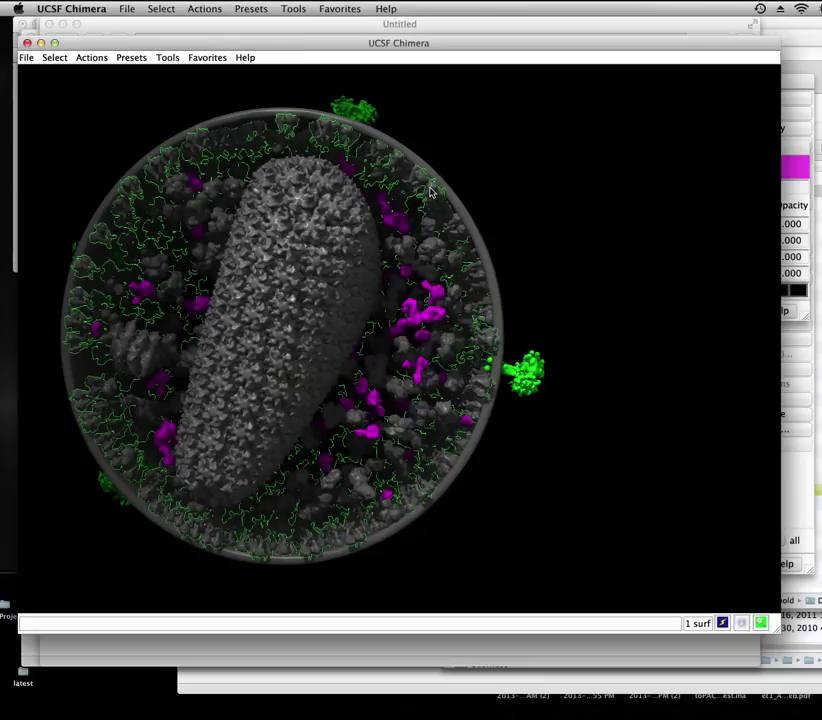
click(800, 156)
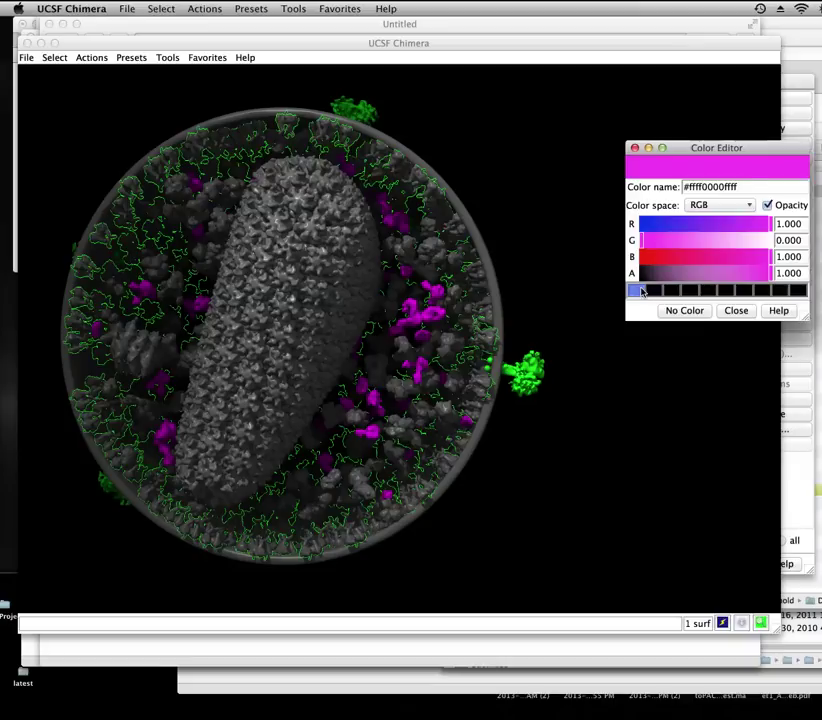
click(634, 290)
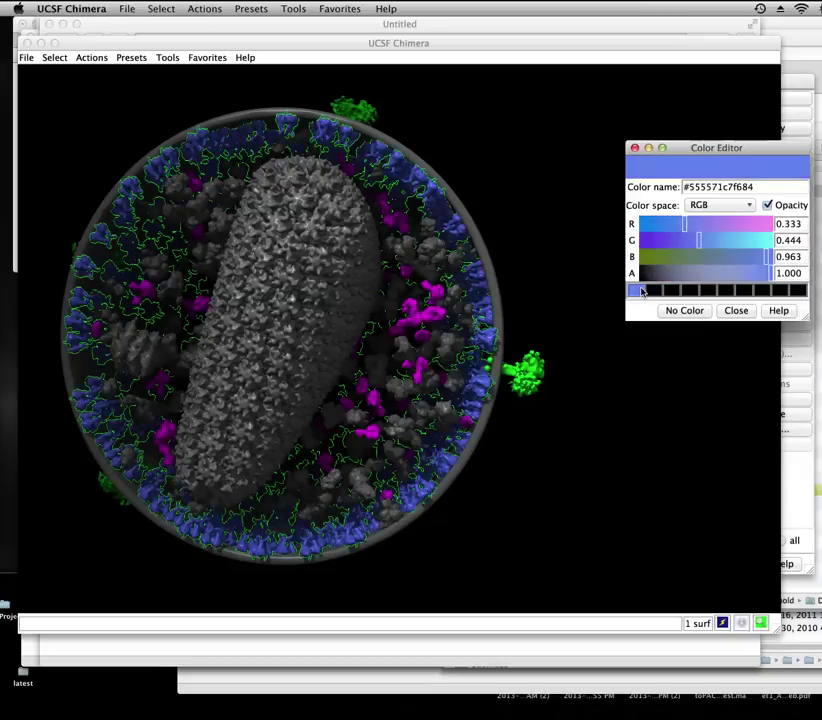
Give one small capsid patch a lighter blue by raising G to 0.556.
ctrl+click(320, 268)
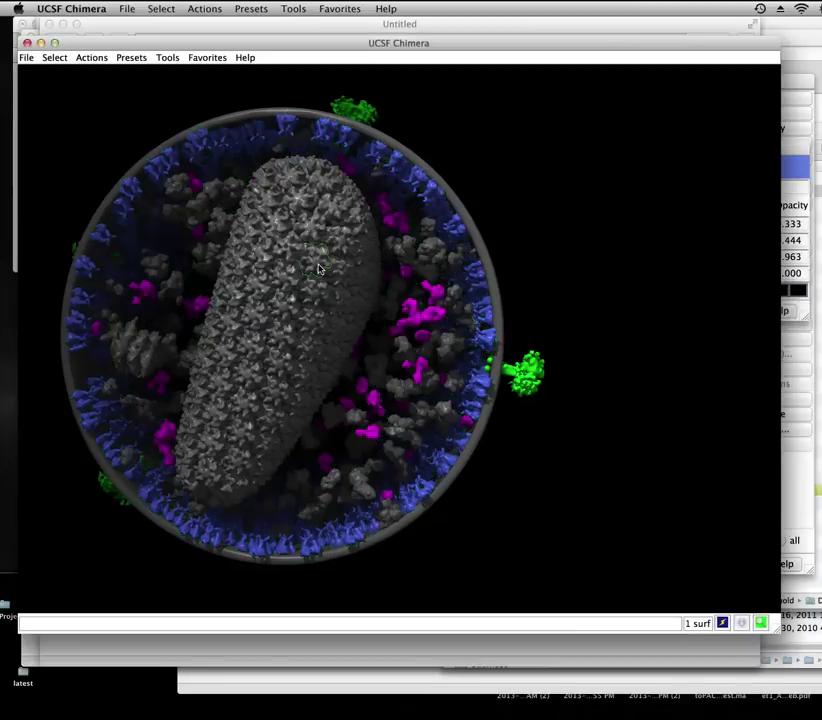
click(795, 153)
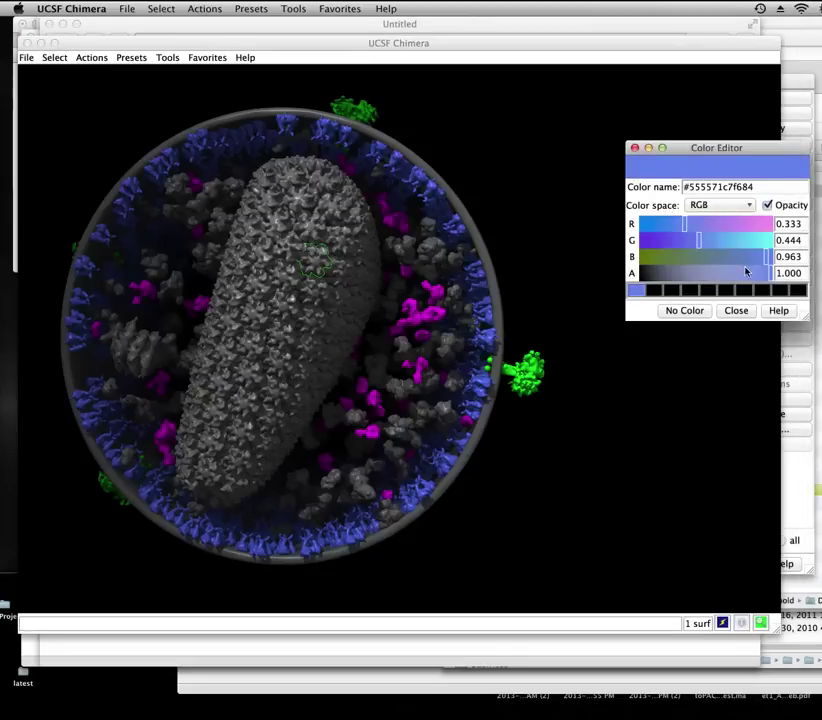
click(688, 244)
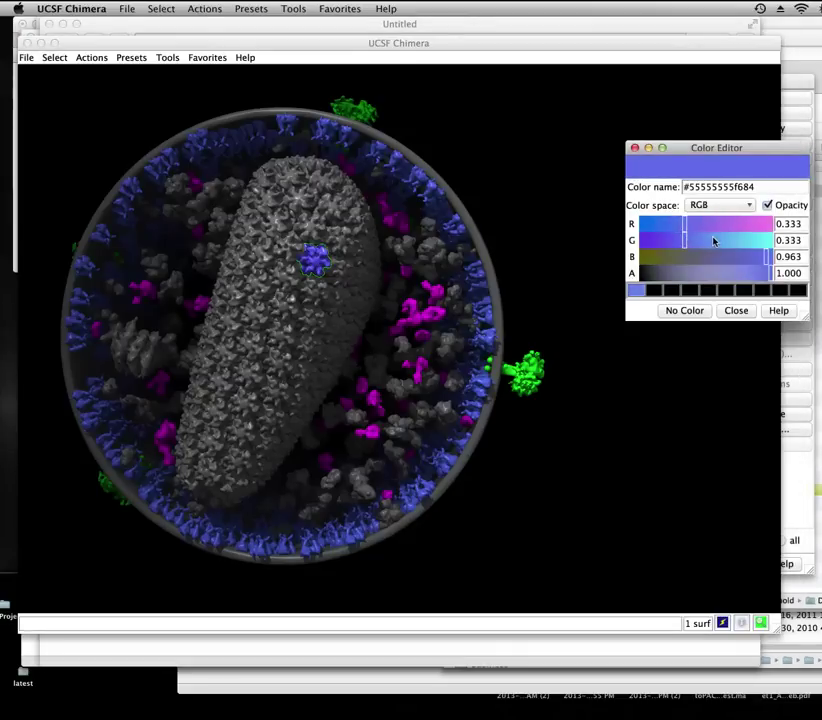
click(713, 240)
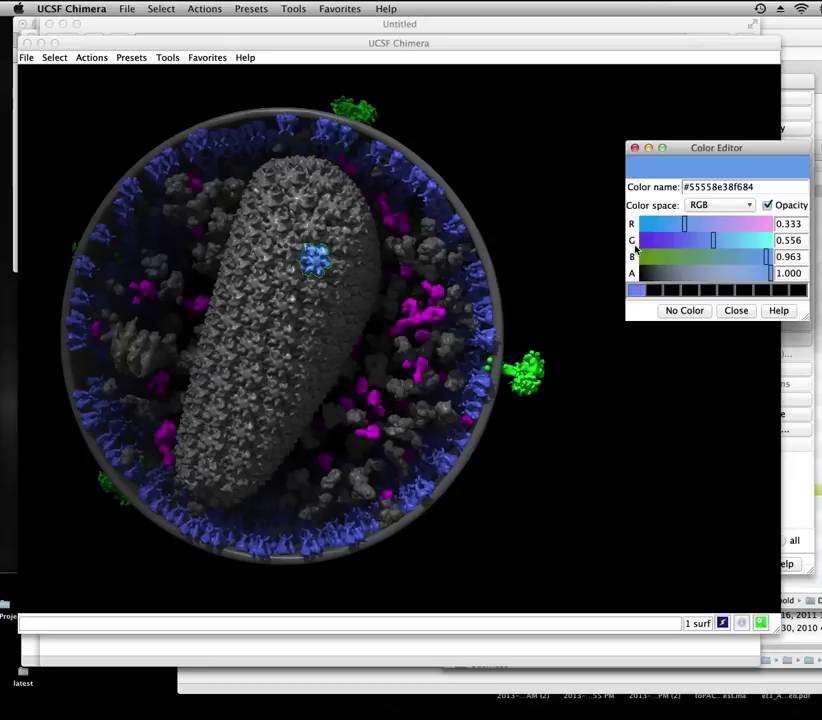
Colour the selected capsid a soft steel blue (R 0.407, G 0.556, B 0.741).
click(430, 262)
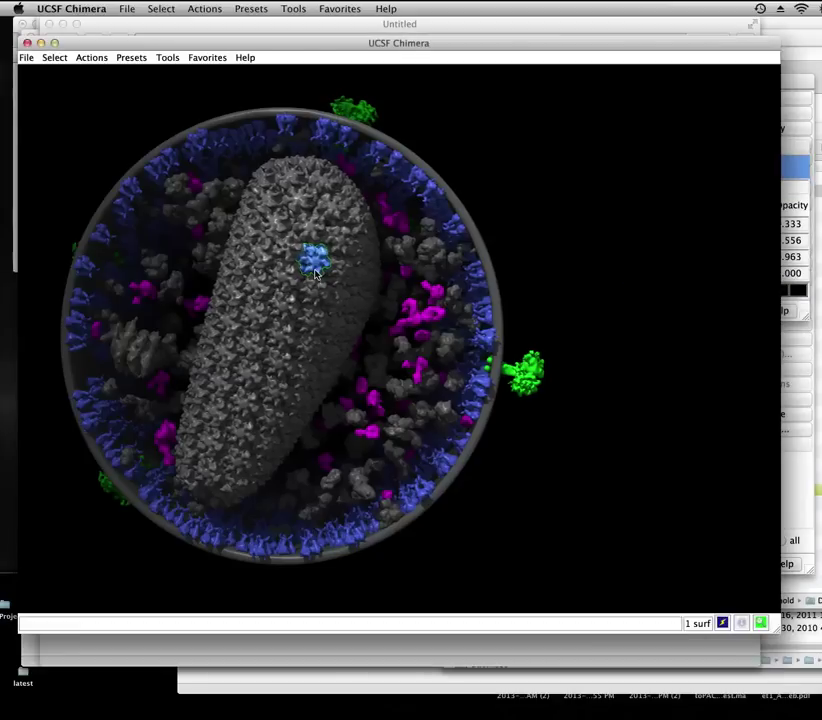
ctrl+click(316, 273)
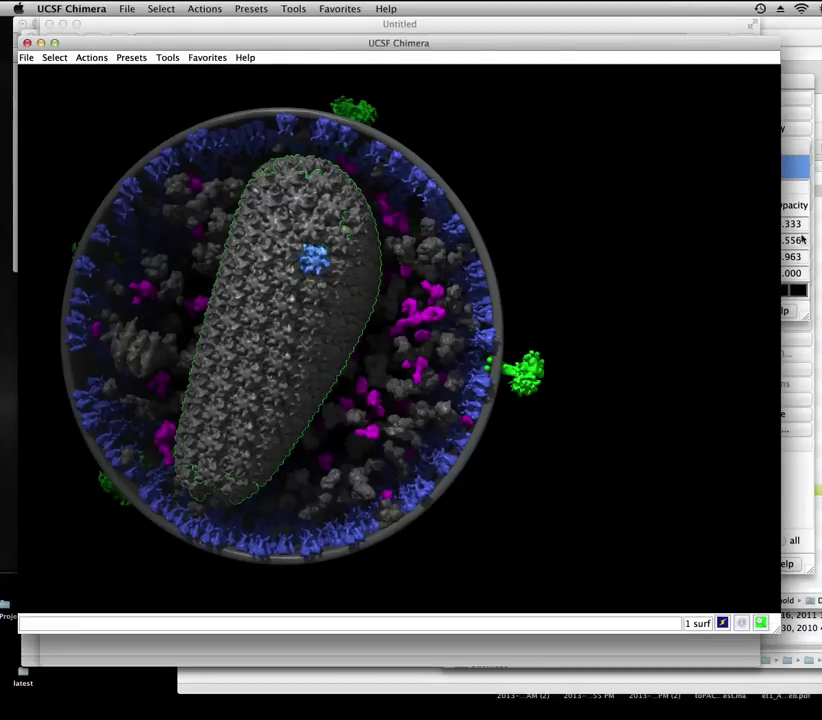
click(797, 158)
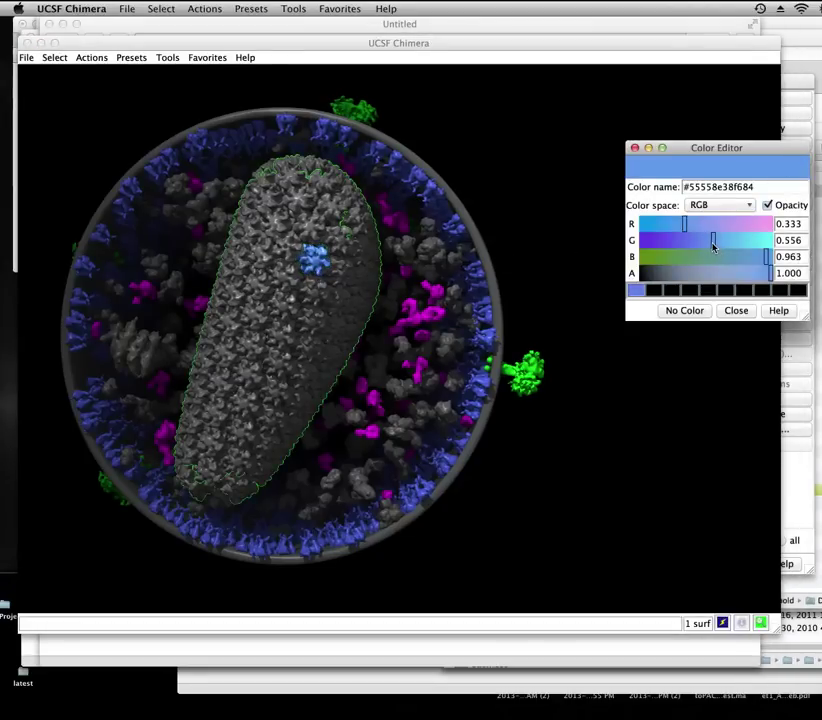
click(713, 243)
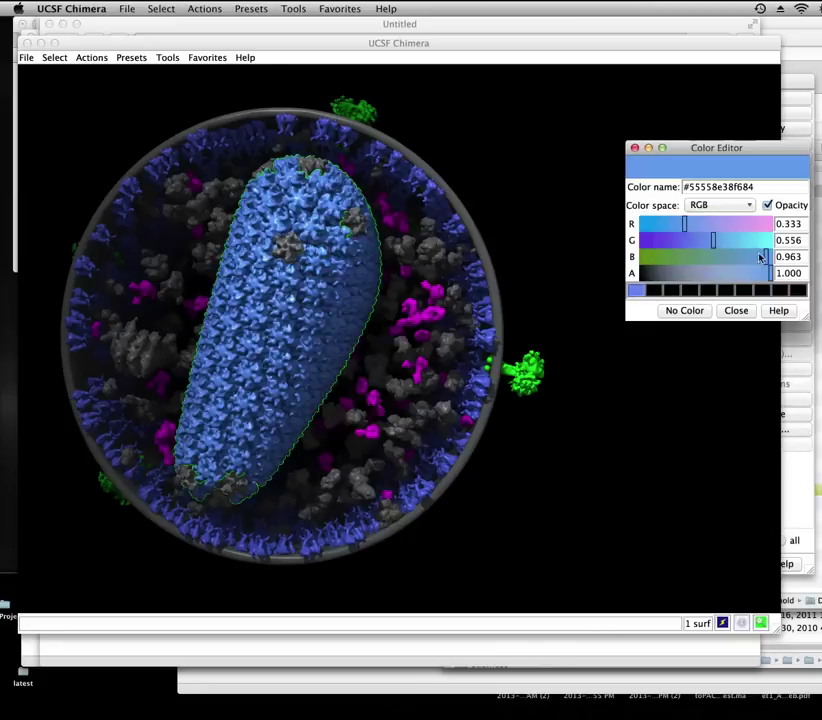
click(738, 258)
click(696, 226)
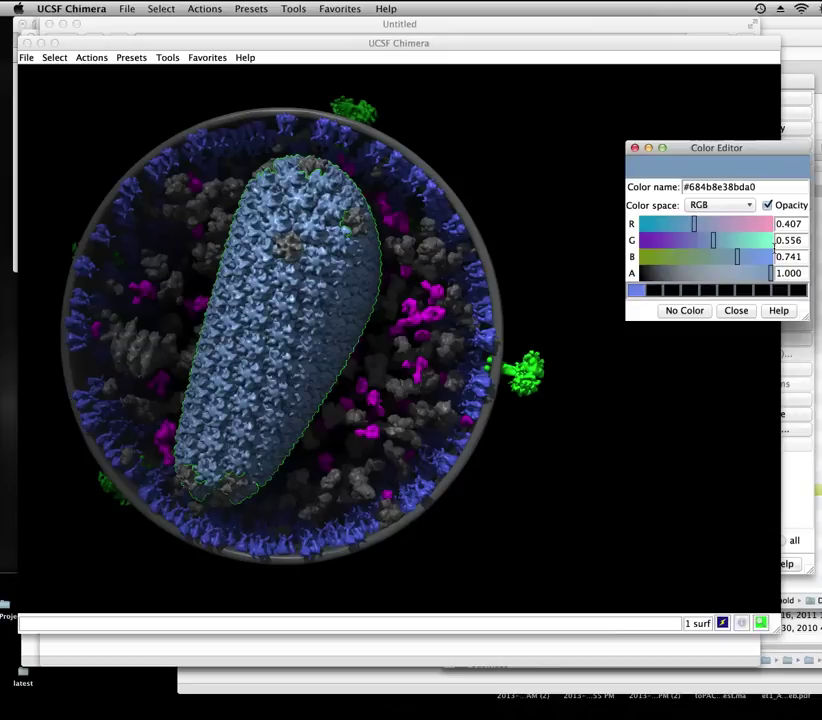
Select all capsid pentamers, colour them golden yellow (R 0.815, G 0.741, B 0.259), then deselect.
click(285, 252)
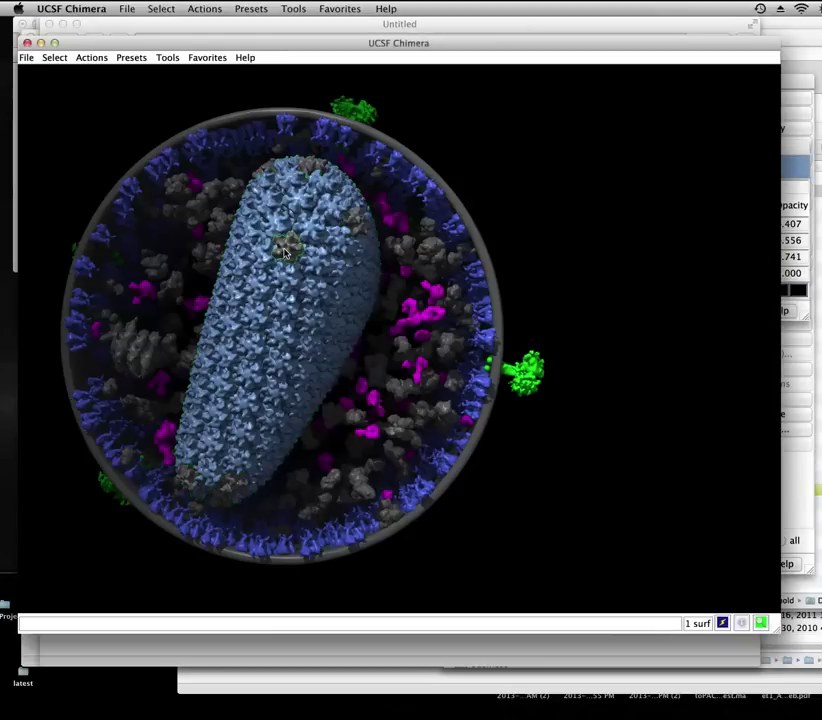
key(Up)
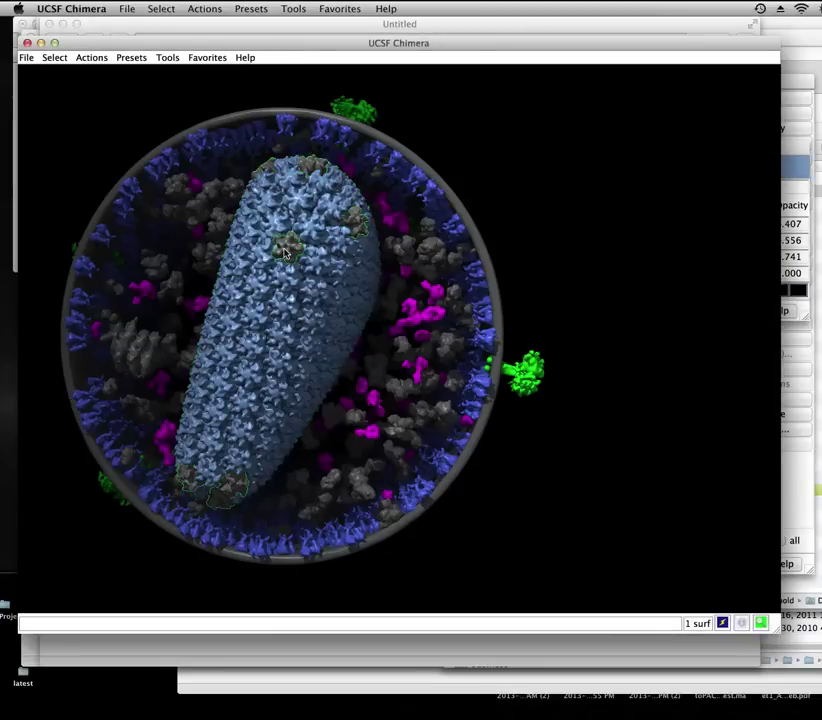
click(798, 147)
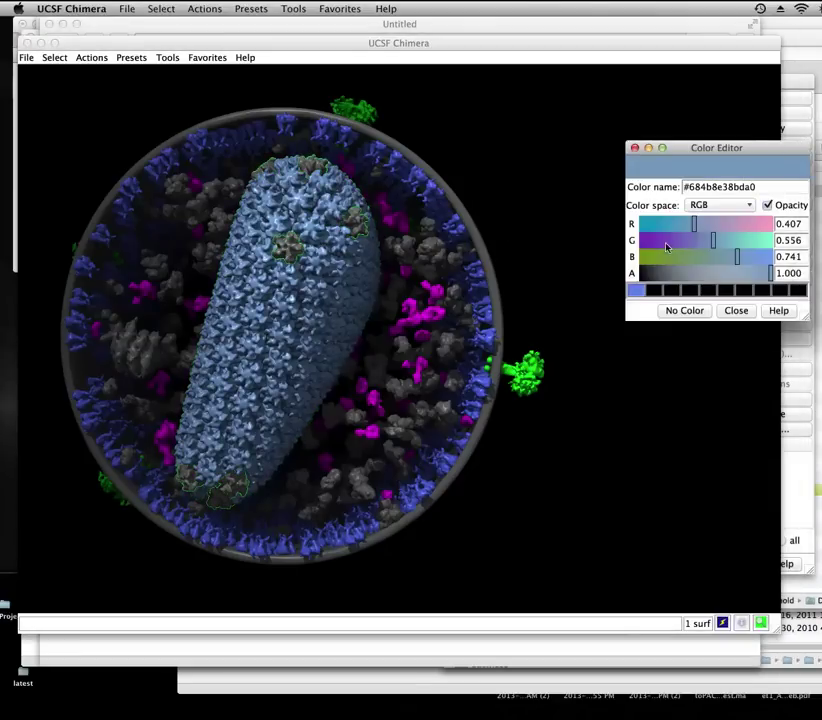
click(657, 246)
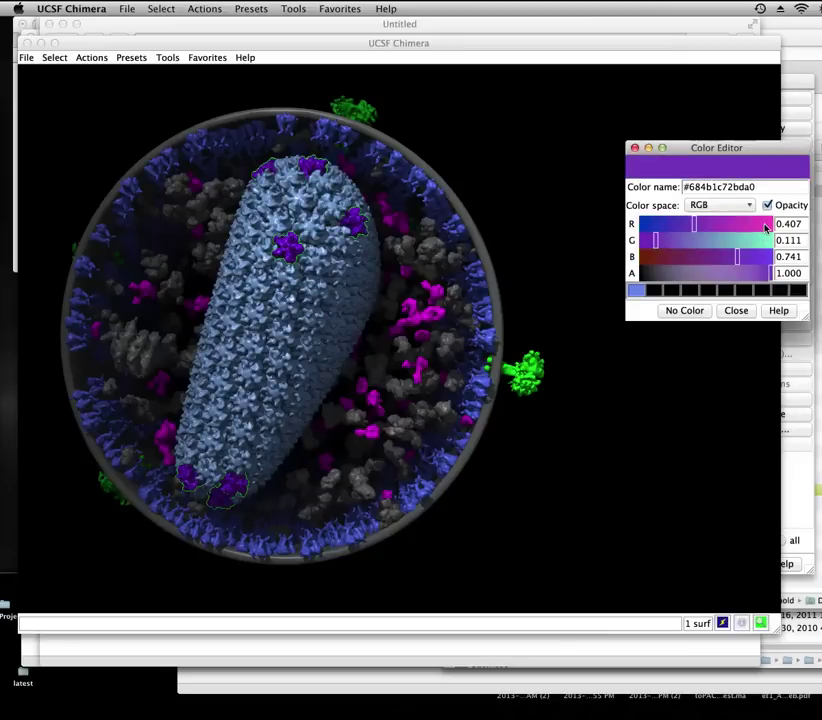
click(757, 229)
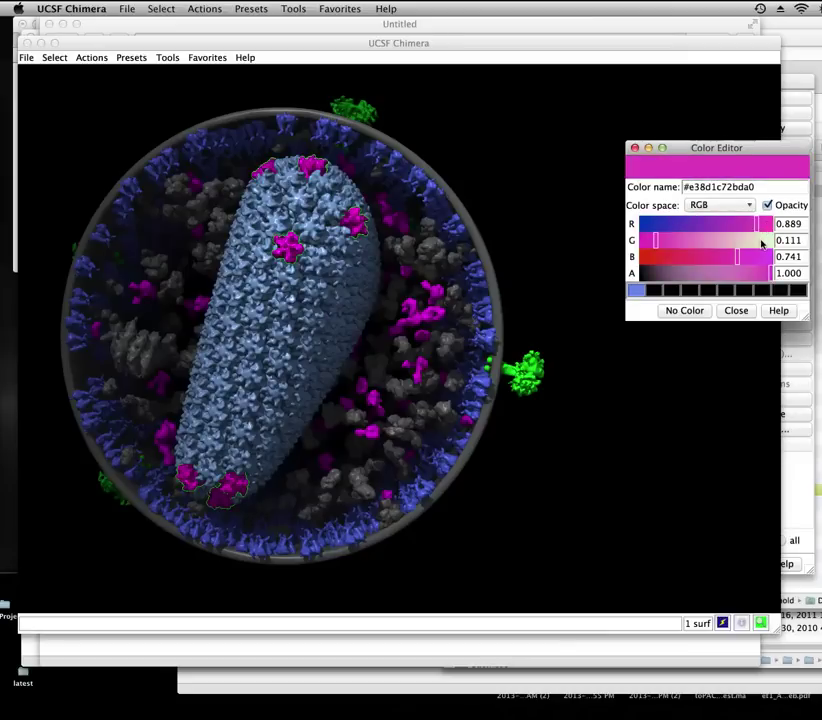
click(762, 242)
click(666, 257)
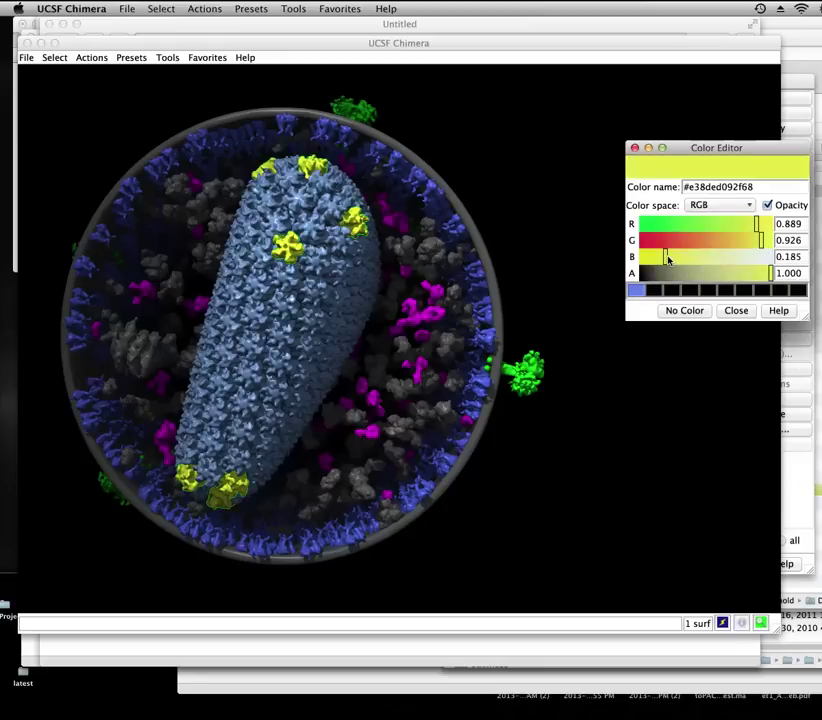
click(673, 258)
click(740, 243)
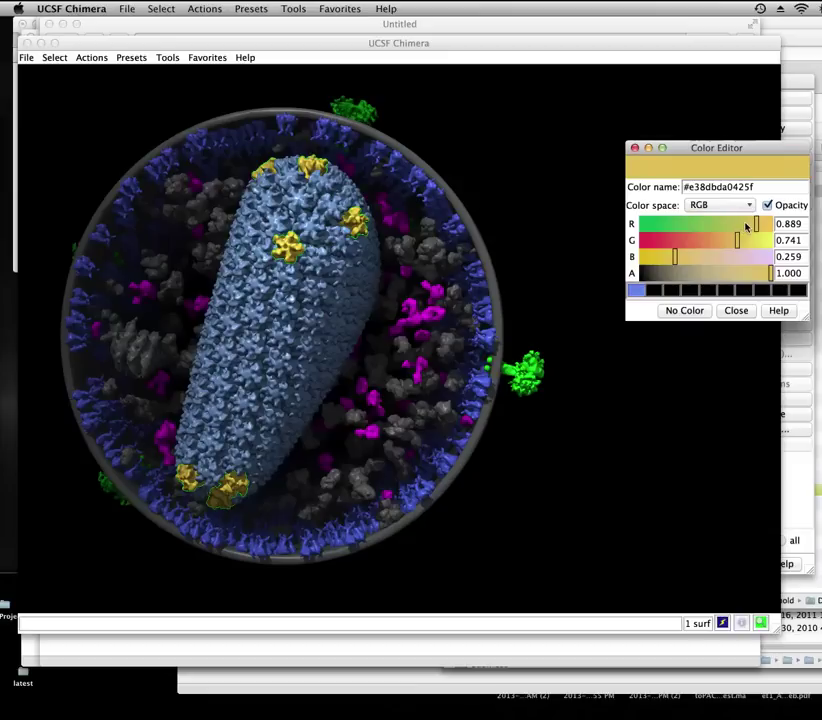
drag(752, 224, 744, 222)
ctrl+click(526, 220)
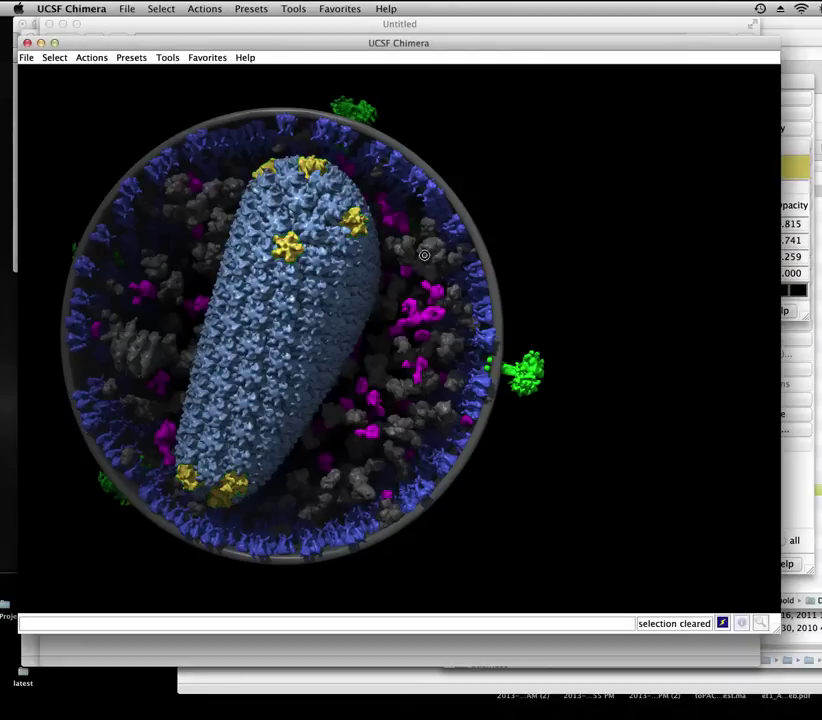
Set the grey outer envelope surface to 60% transparency via Actions > Surface, then deselect.
drag(422, 257, 255, 363)
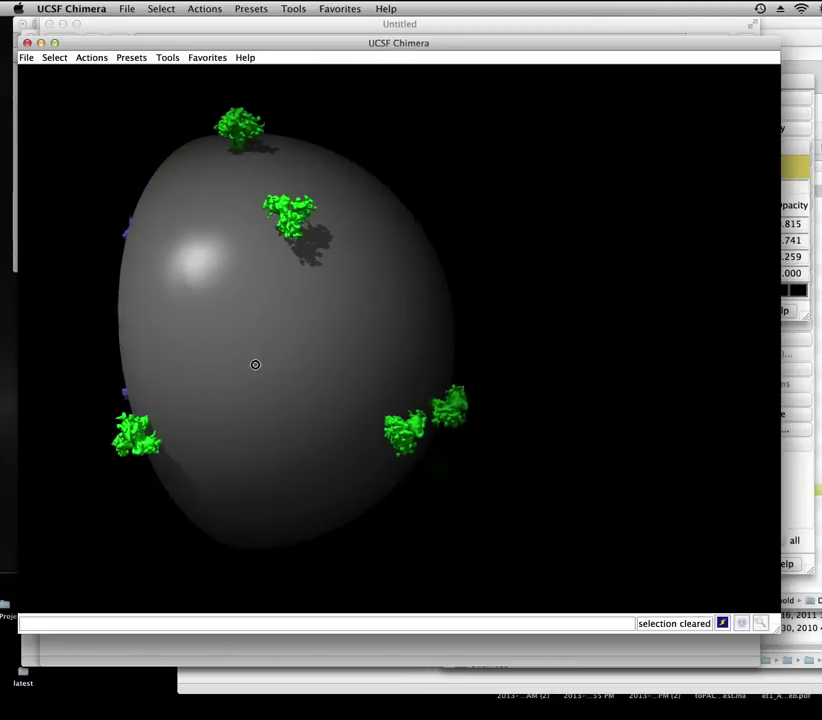
ctrl+click(257, 292)
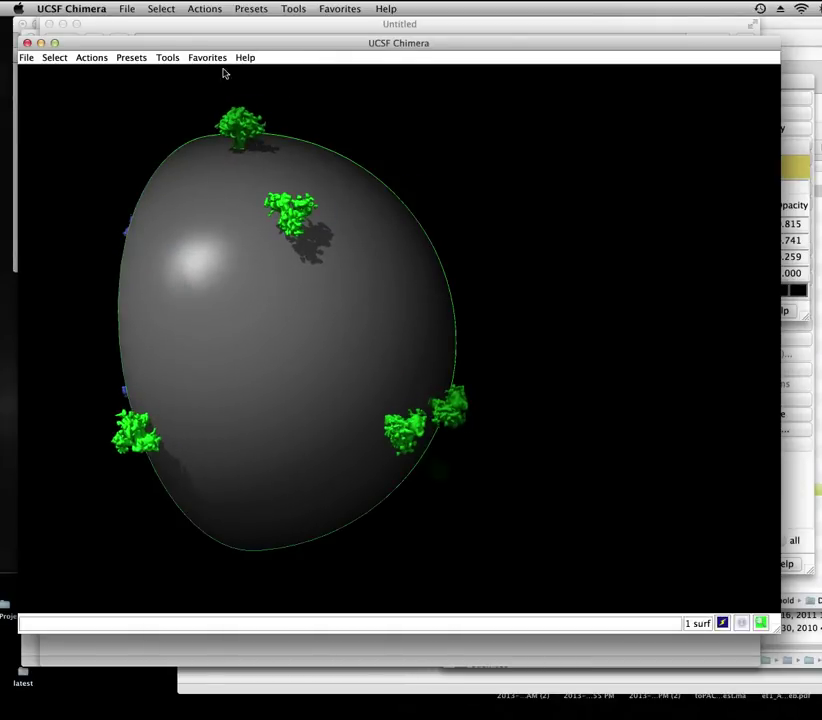
click(128, 58)
click(96, 59)
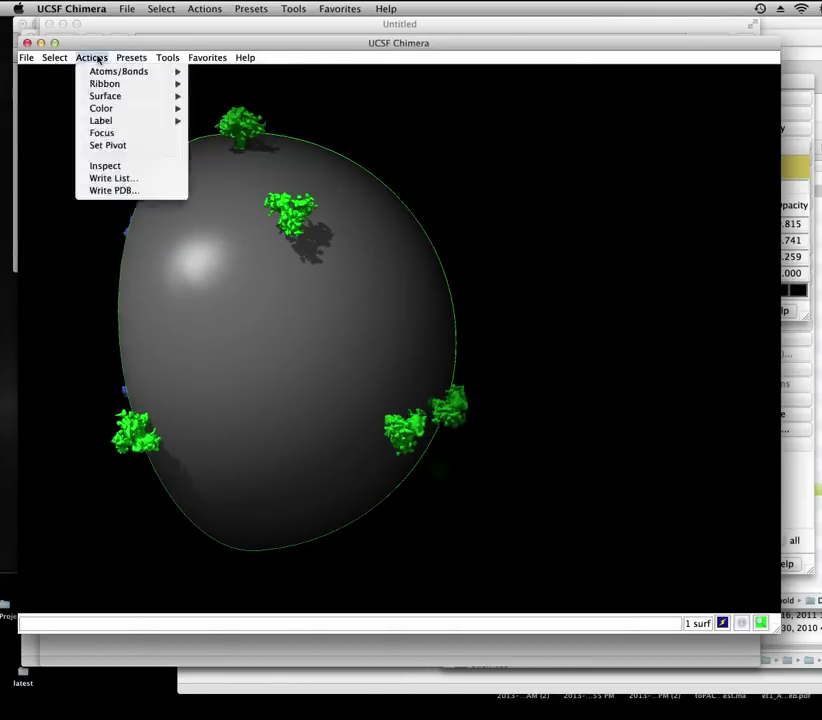
mouse_move(105, 117)
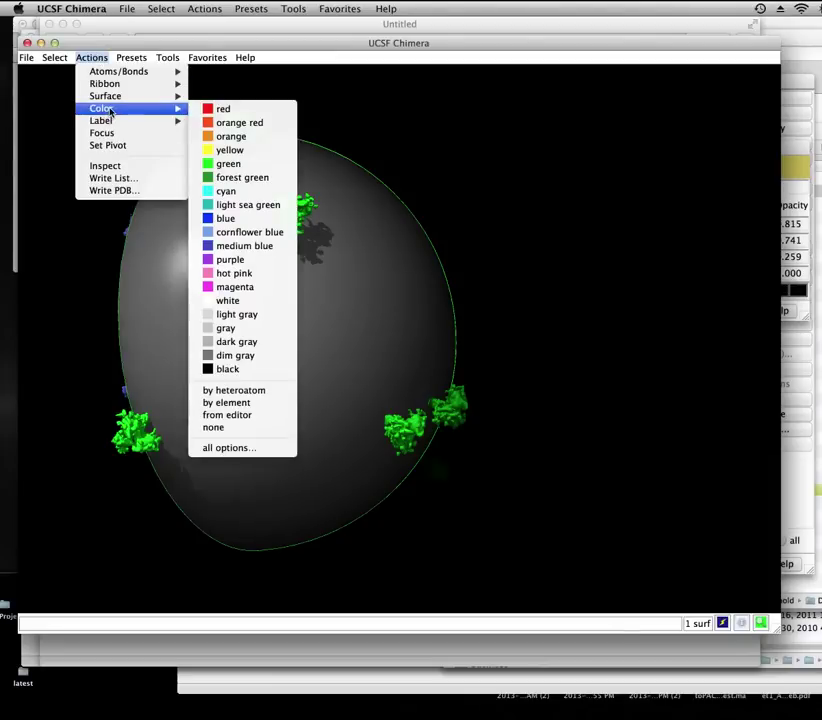
mouse_move(236, 178)
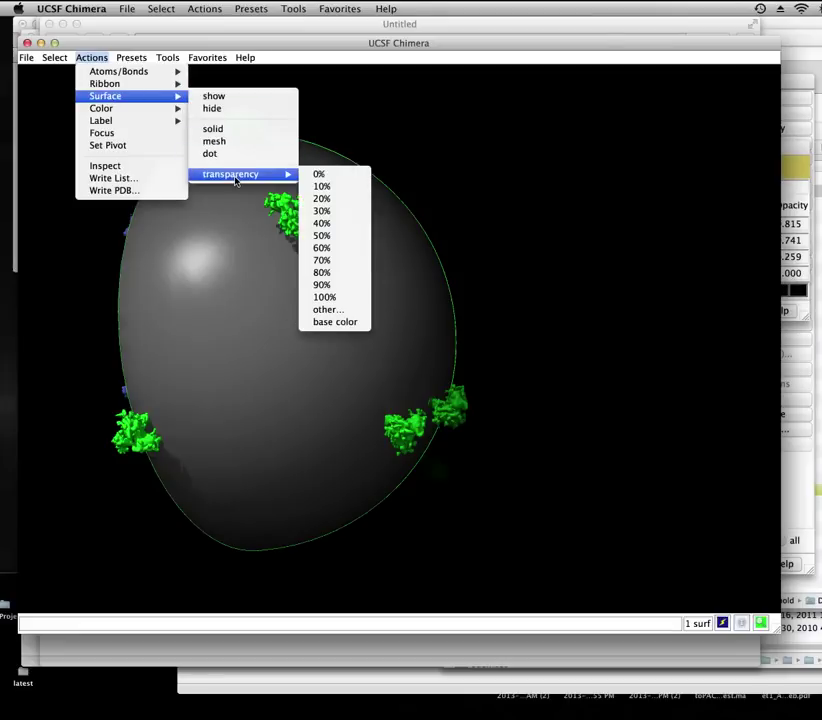
click(335, 251)
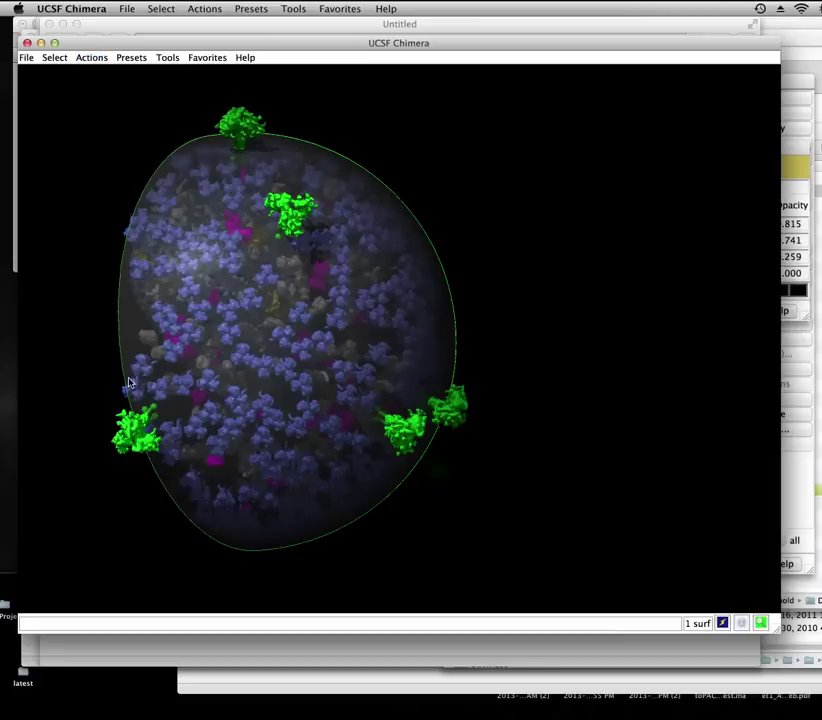
ctrl+click(511, 283)
Rotate to reveal the interior, then show the Tools > Utilities submenu past Demos.
drag(105, 327, 277, 379)
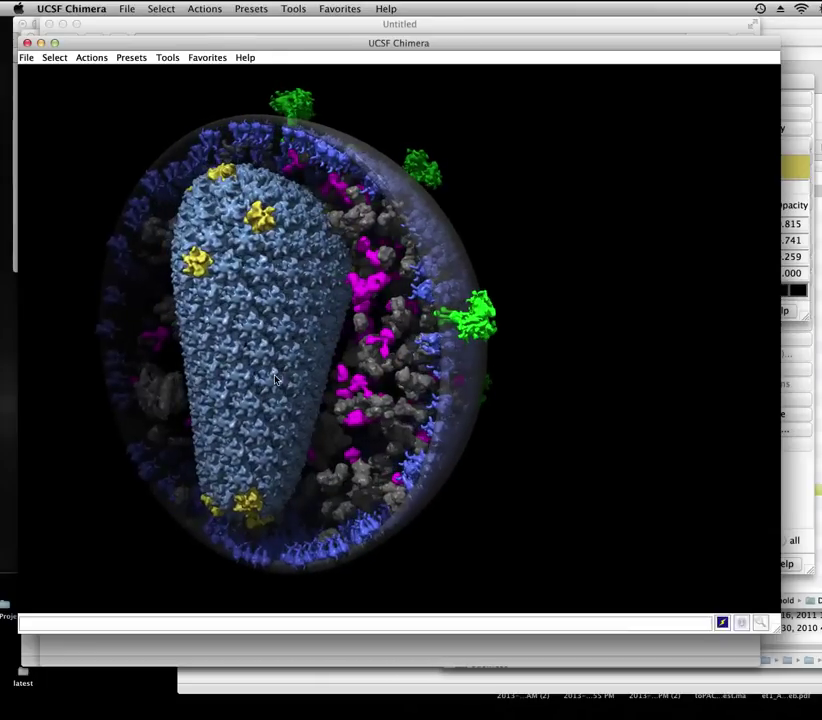
click(213, 59)
click(178, 61)
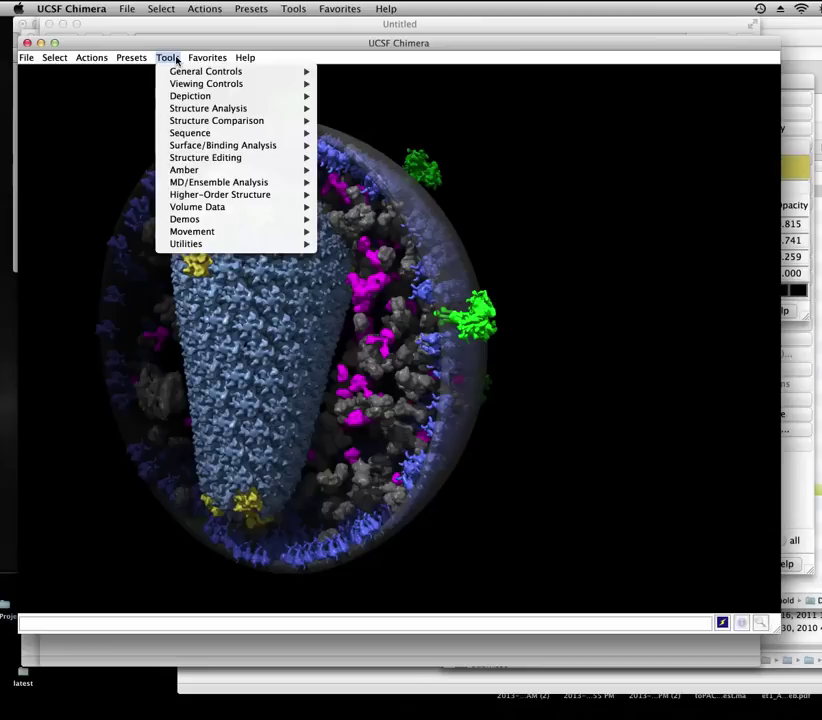
mouse_move(200, 222)
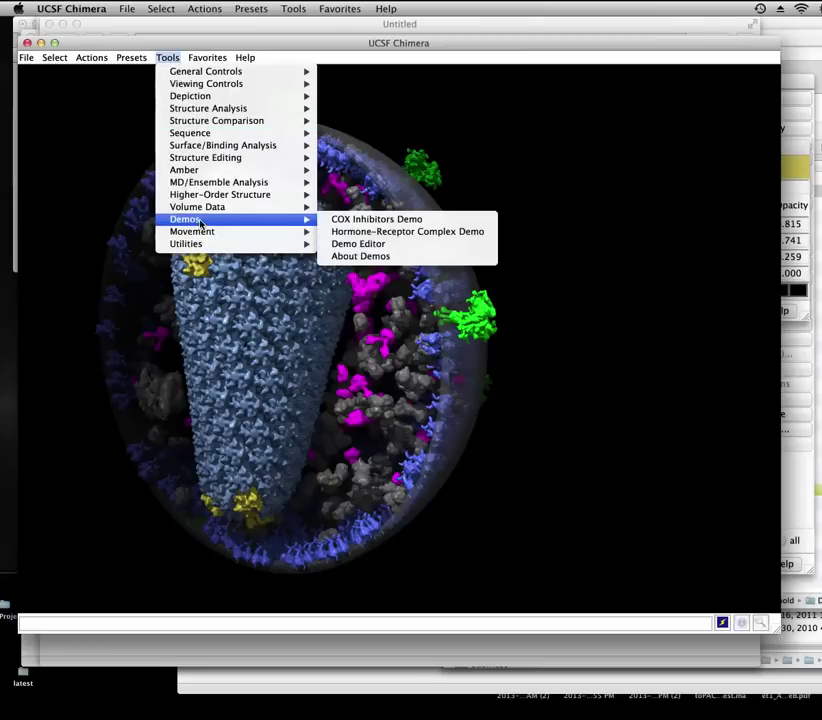
mouse_move(203, 252)
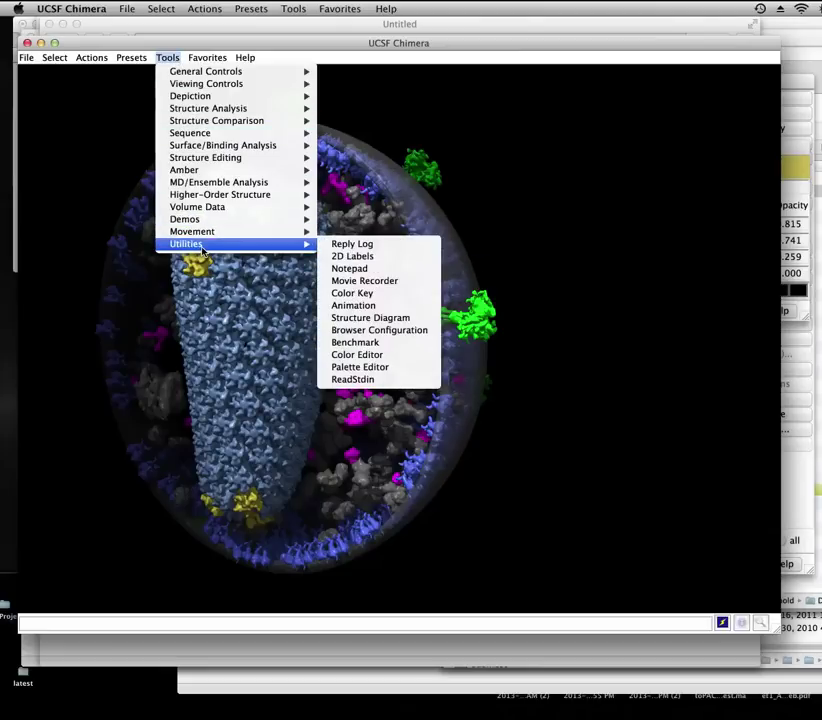
Open the Animation tool beside the model and save the current cutaway view as Scene 1.
click(358, 306)
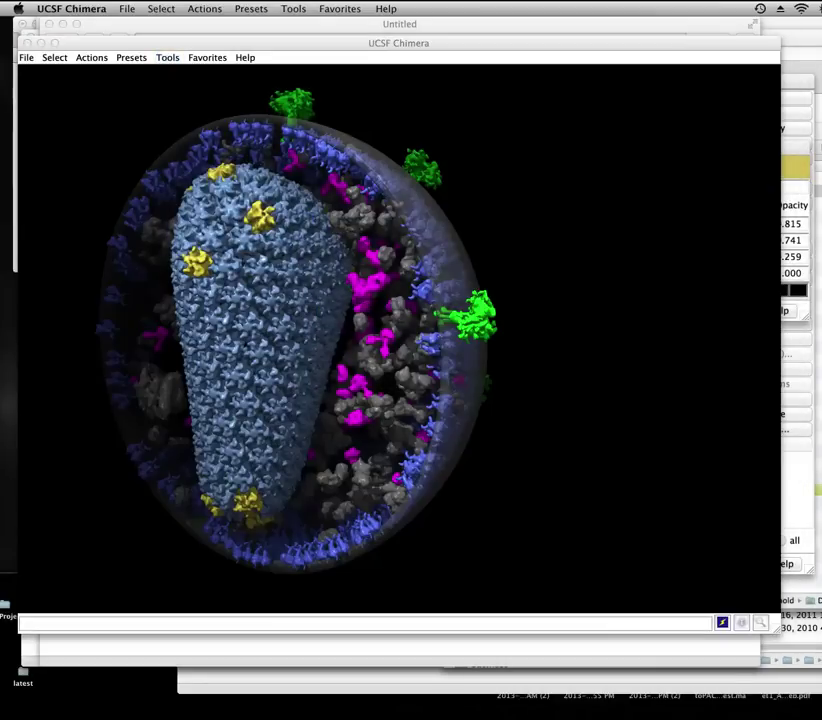
drag(666, 345, 598, 118)
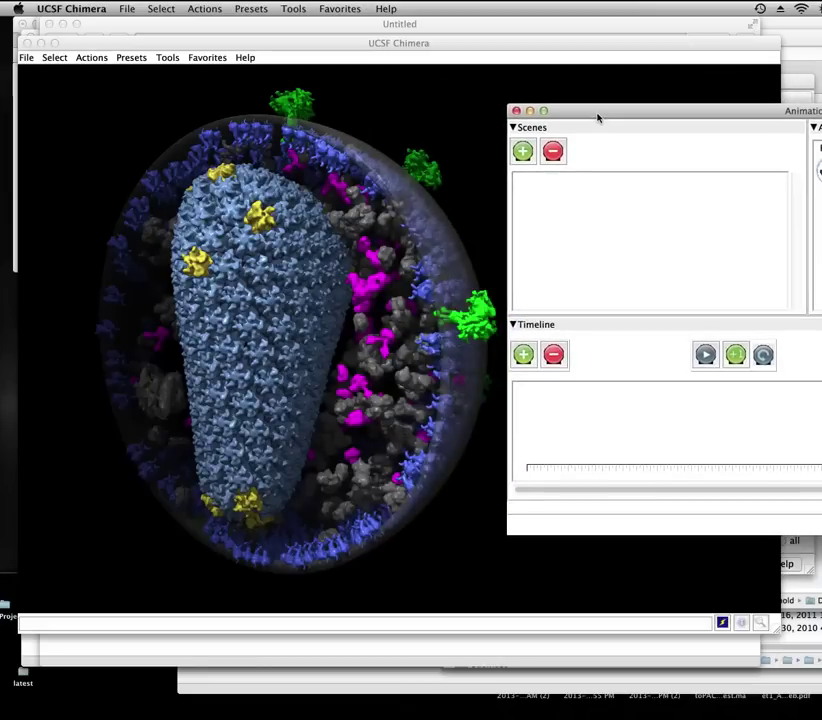
click(524, 152)
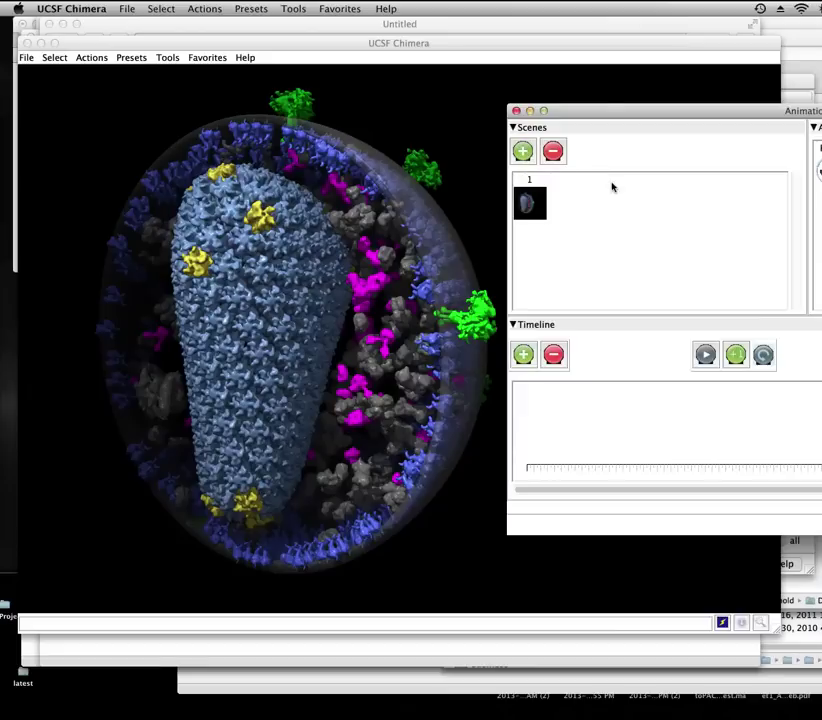
drag(585, 116, 632, 113)
Turn the virus about its vertical axis to a side-on view.
click(211, 298)
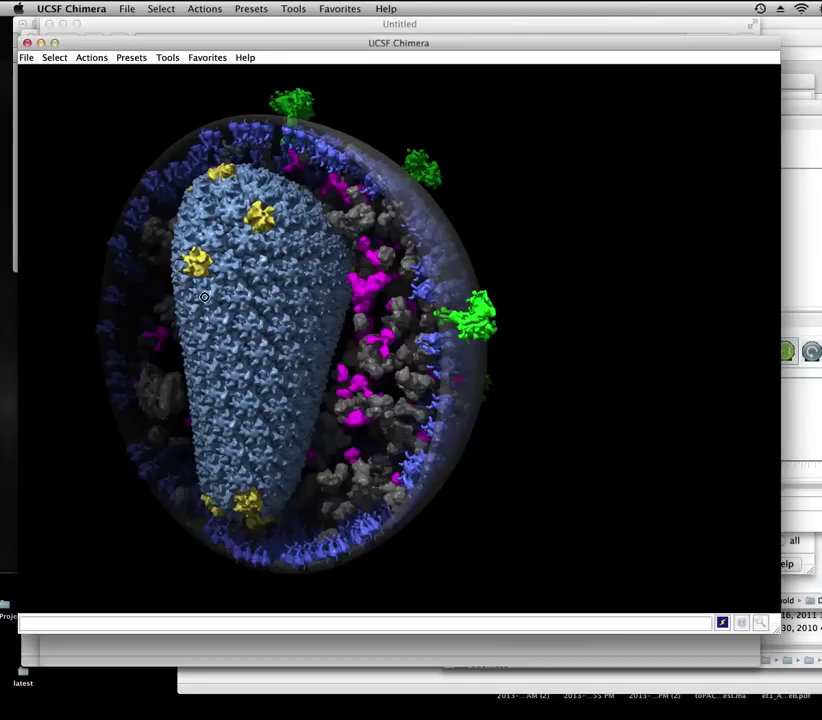
drag(205, 294, 395, 320)
drag(242, 338, 381, 344)
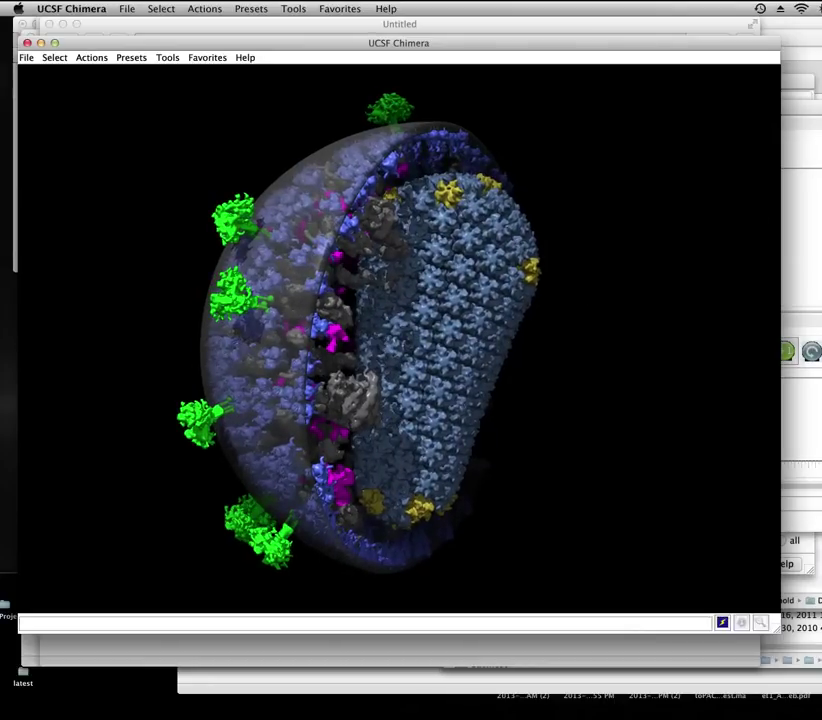
Save the side-on view as Scene 2, then a zoomed close-up of a green envelope spike as Scene 3.
click(800, 250)
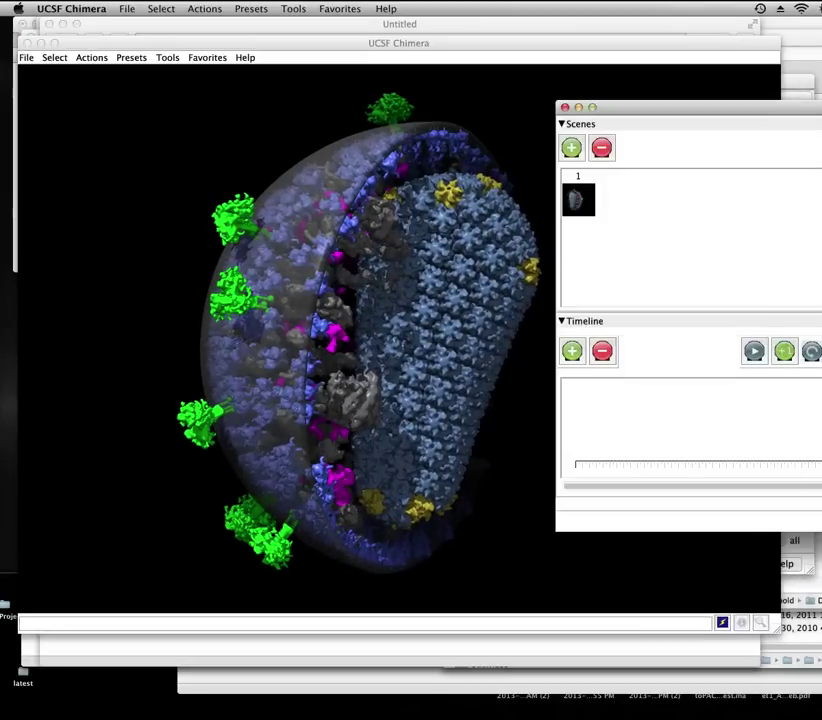
click(571, 148)
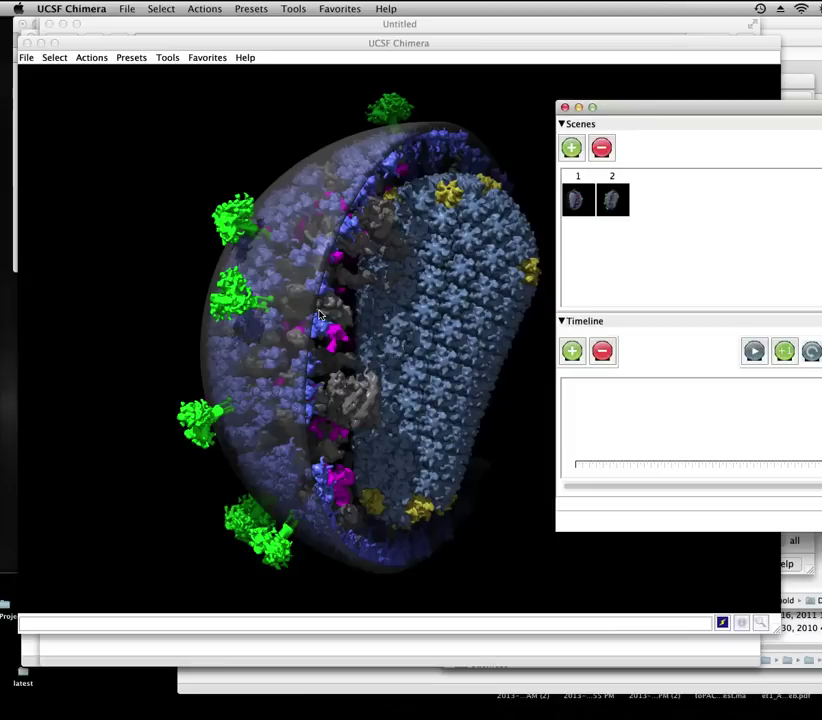
scroll(319, 315, up, 5)
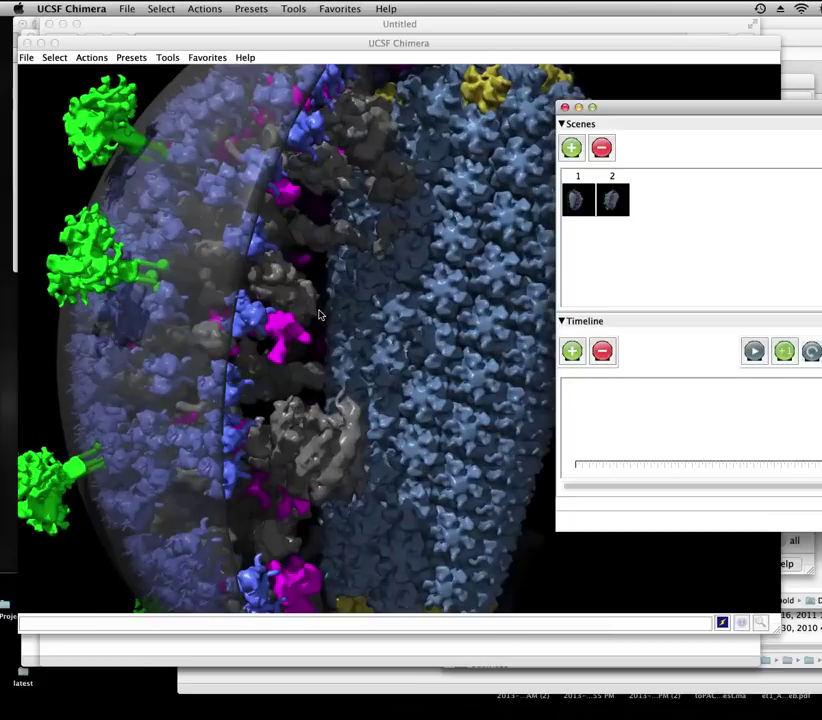
scroll(319, 315, up, 3)
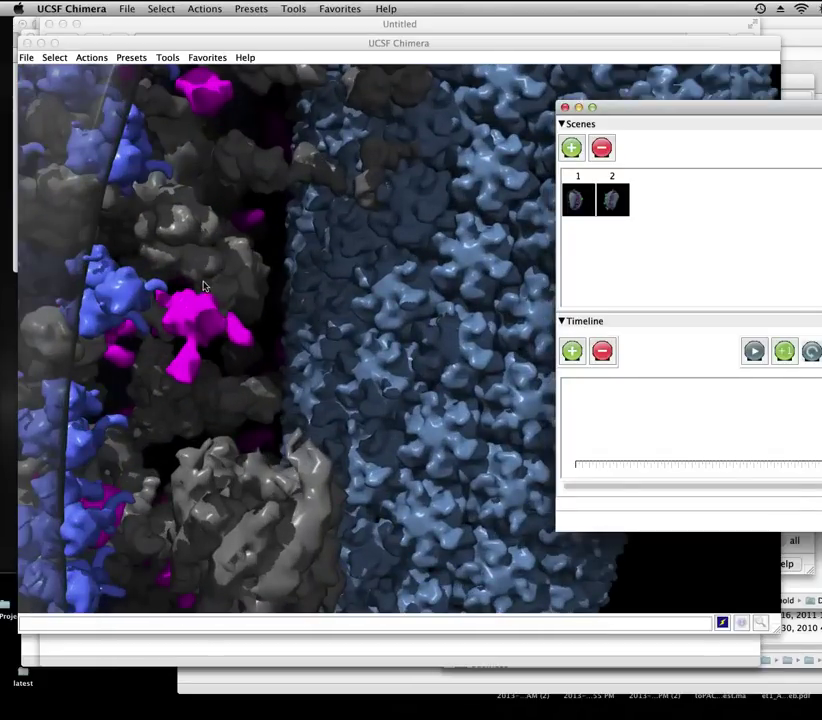
drag(199, 287, 380, 361)
drag(313, 251, 337, 344)
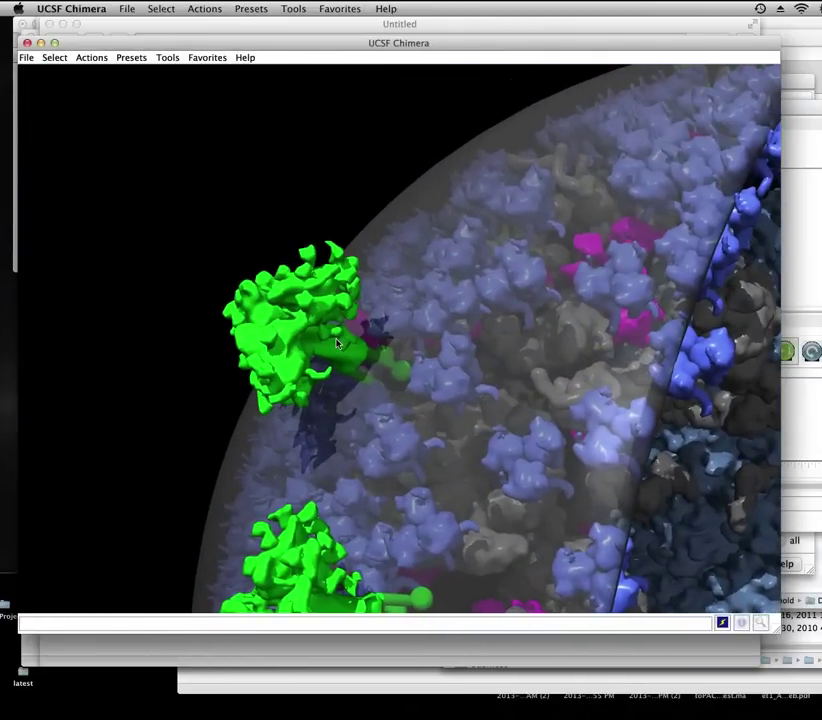
scroll(337, 344, up, 4)
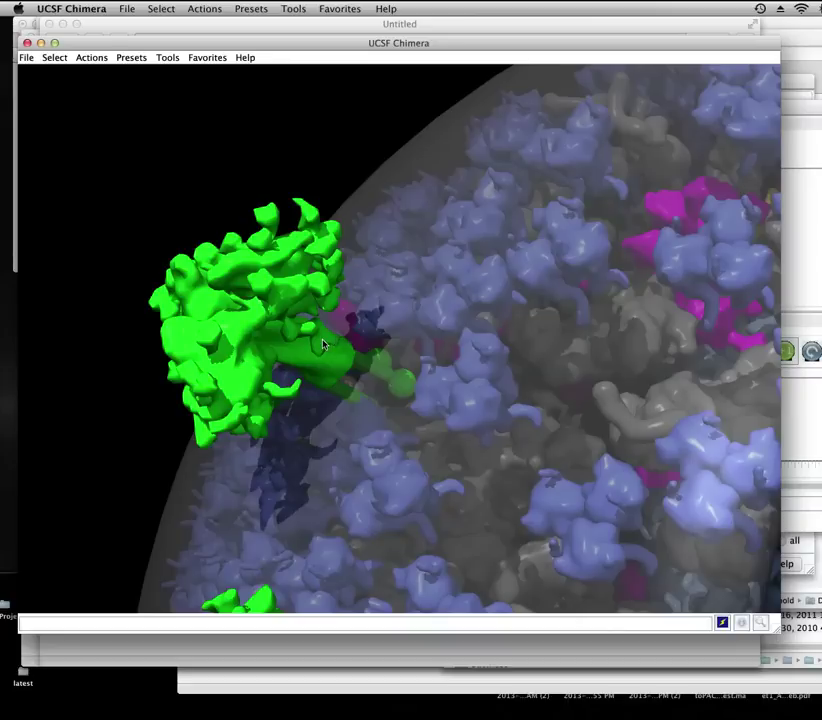
drag(321, 345, 401, 365)
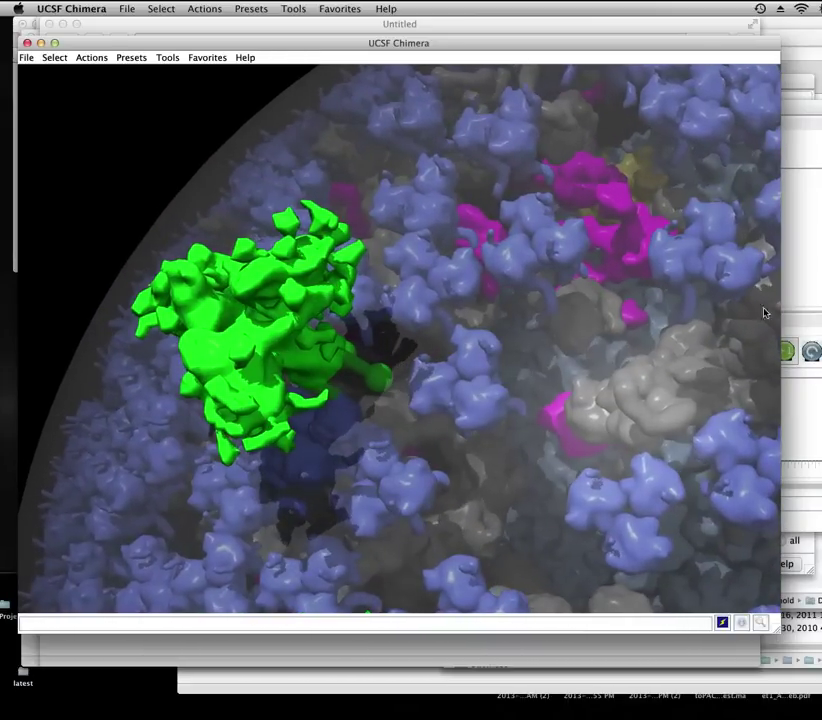
click(800, 420)
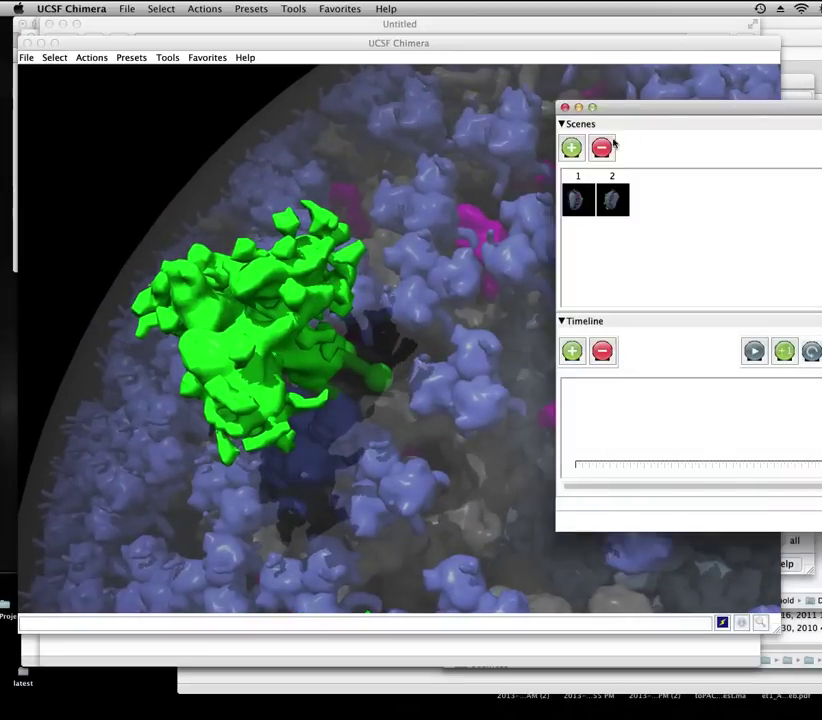
click(572, 148)
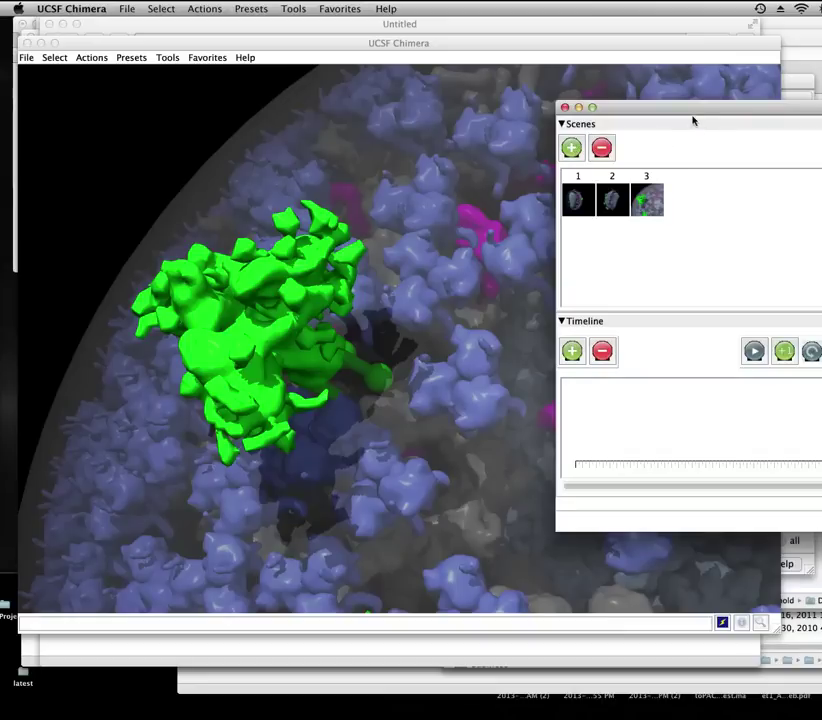
drag(688, 118, 643, 82)
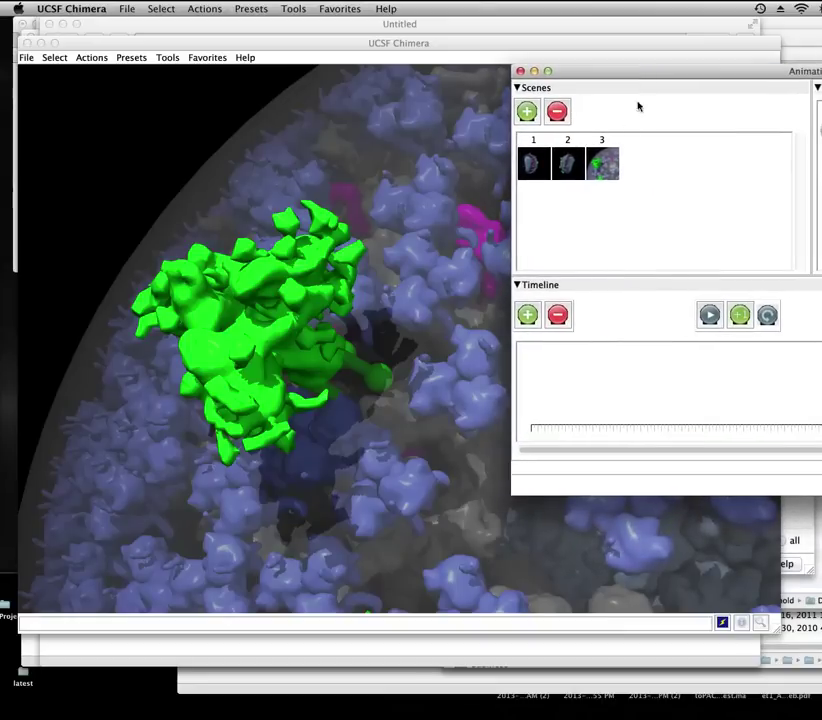
Add Scene 1 and Scene 2 as the first two timeline keyframes, spacing Scene 2 later.
click(530, 165)
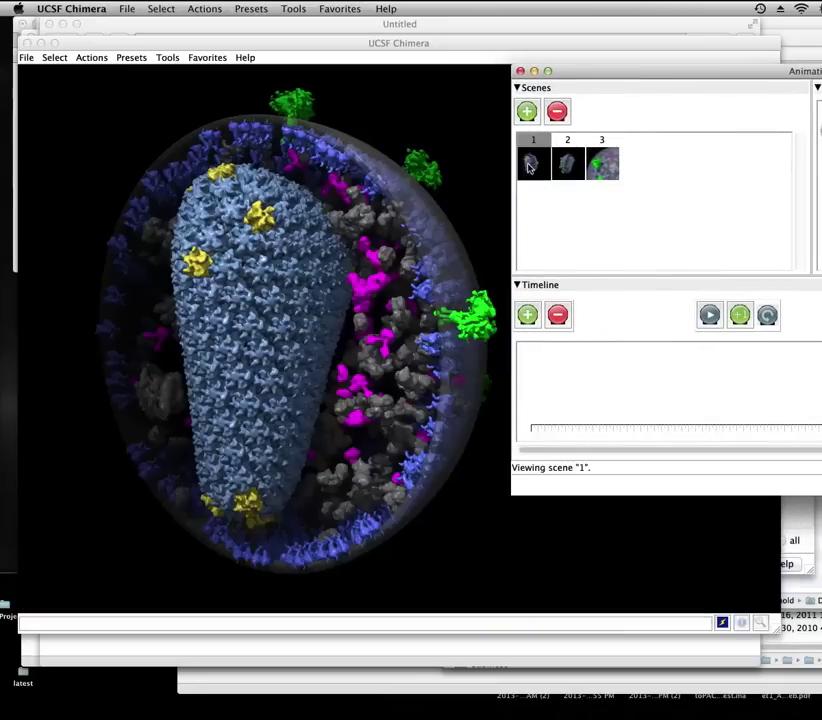
click(528, 316)
click(574, 170)
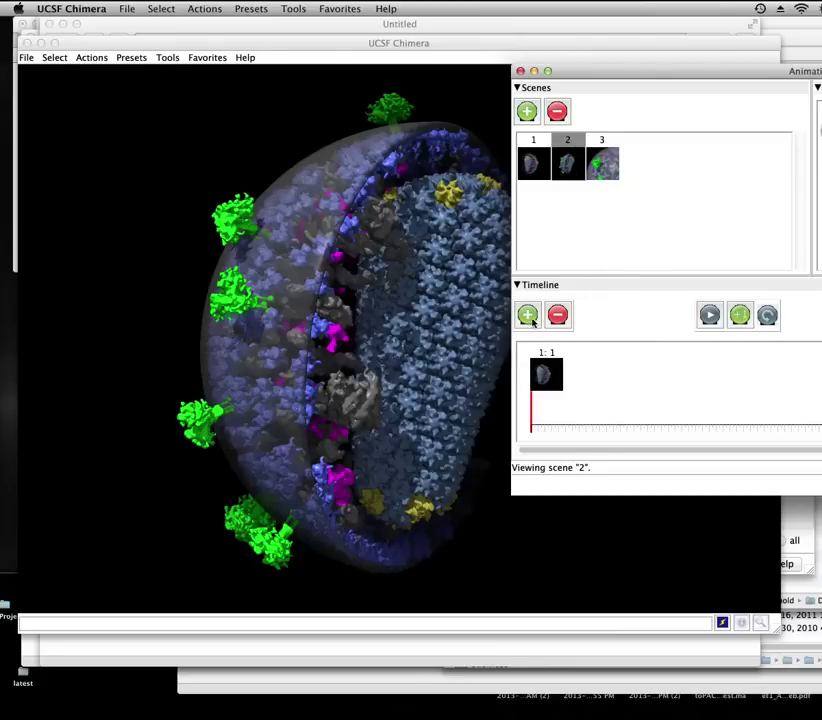
click(530, 317)
mouse_move(563, 384)
mouse_down()
mouse_move(587, 376)
mouse_move(657, 380)
mouse_move(637, 378)
mouse_up()
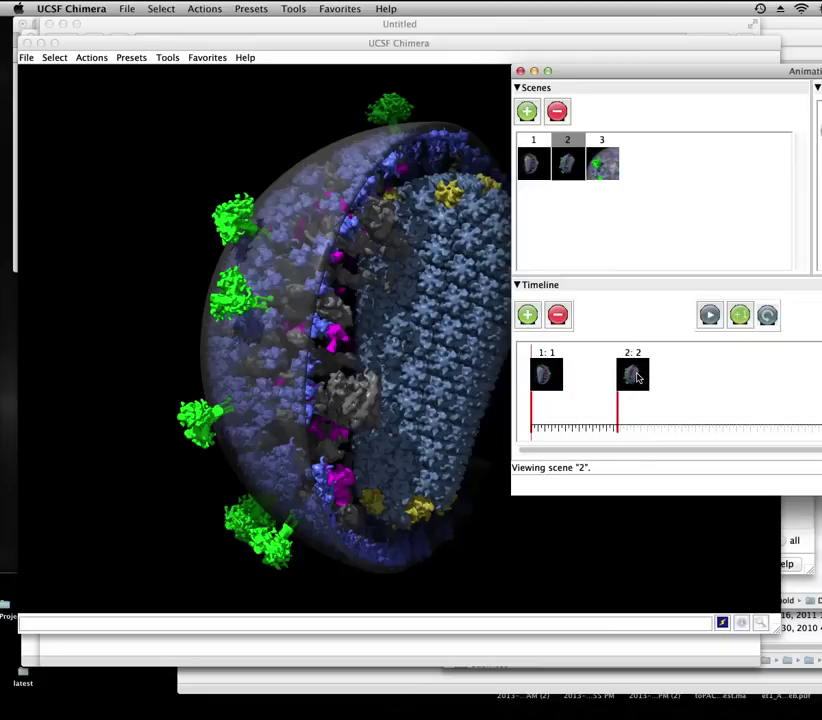
Save a fourth scene and append Scene 3 as the third keyframe further along the timeline.
click(604, 168)
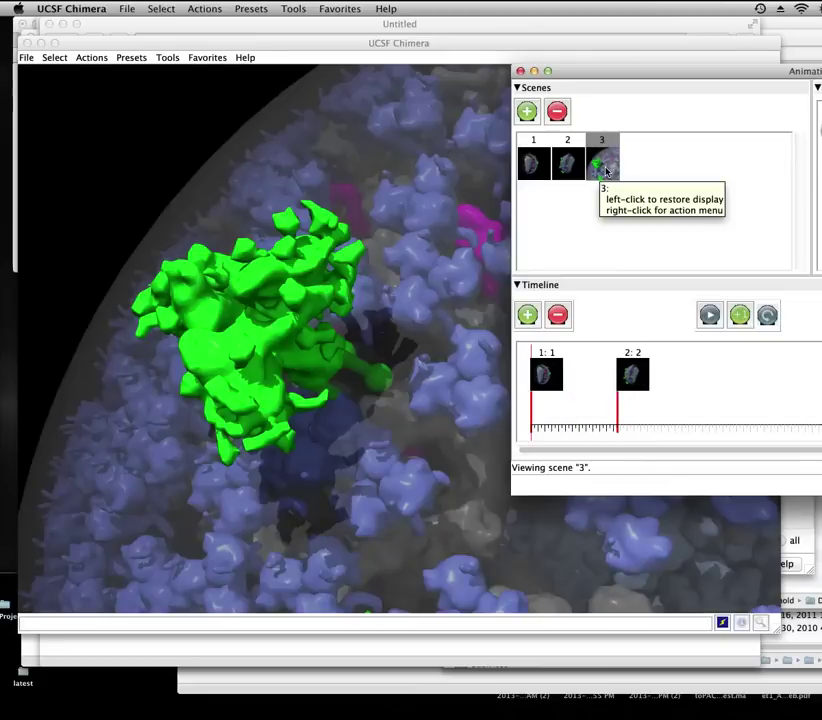
click(527, 112)
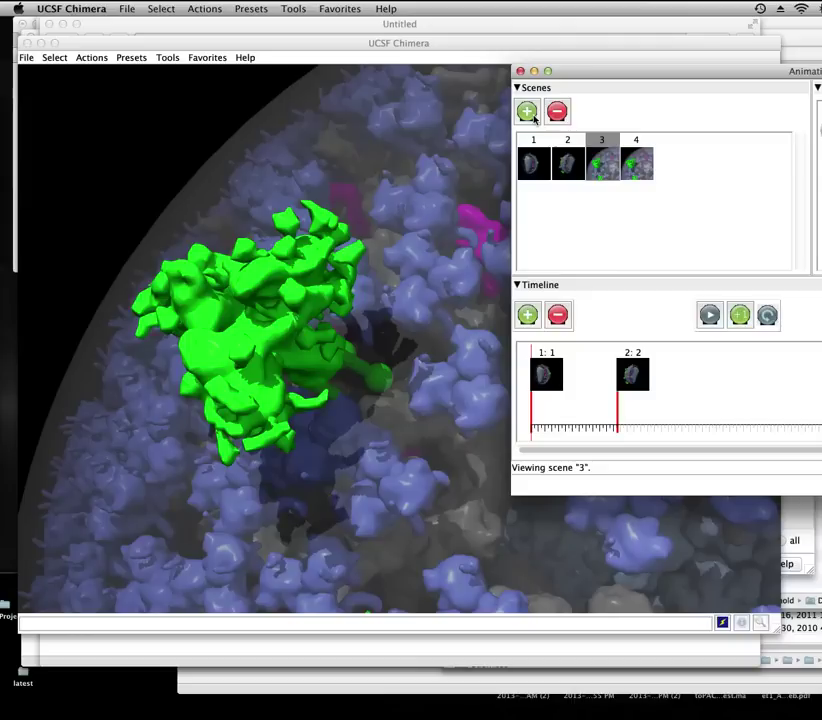
click(527, 315)
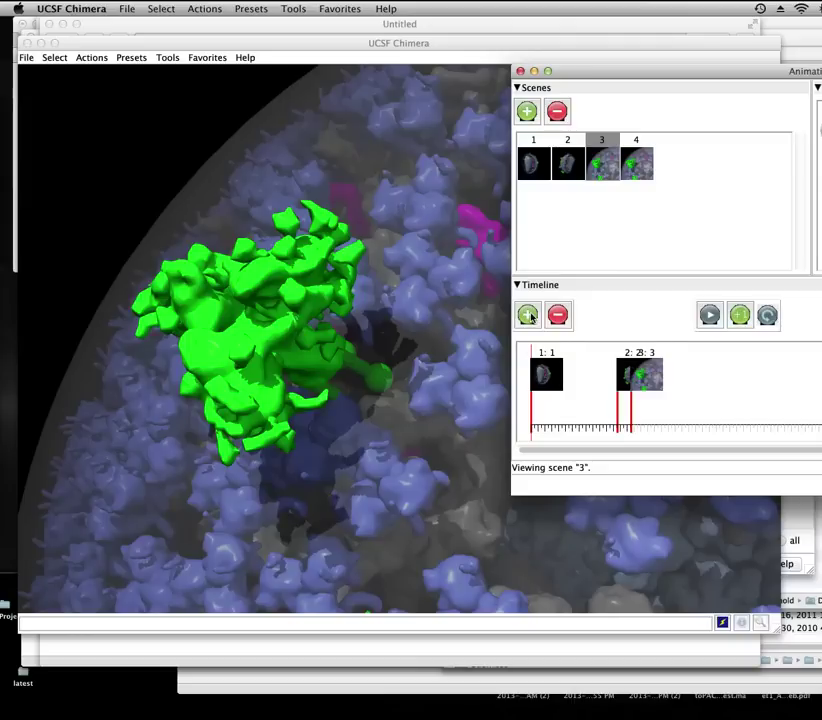
drag(664, 391, 720, 376)
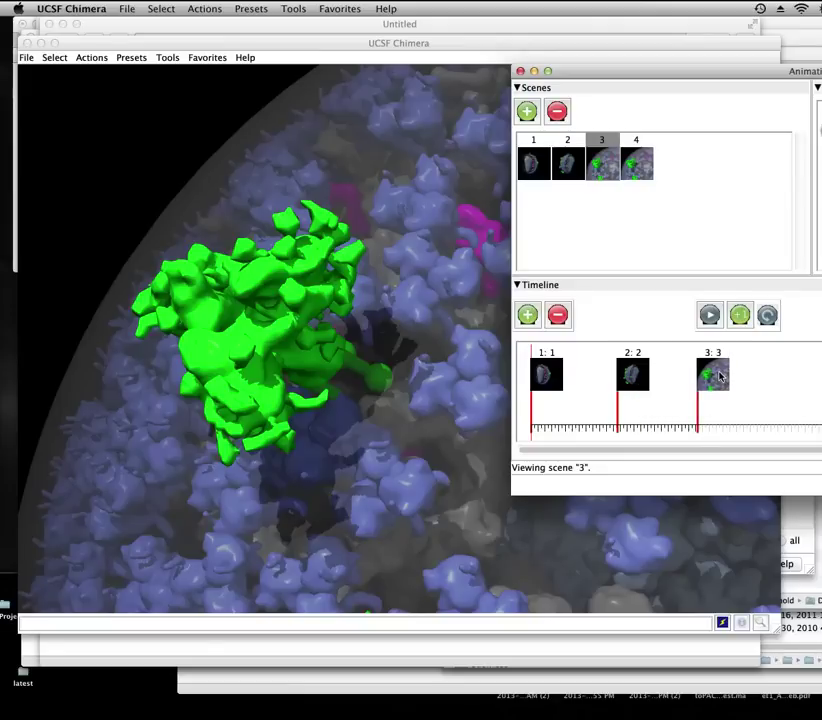
drag(635, 75, 558, 92)
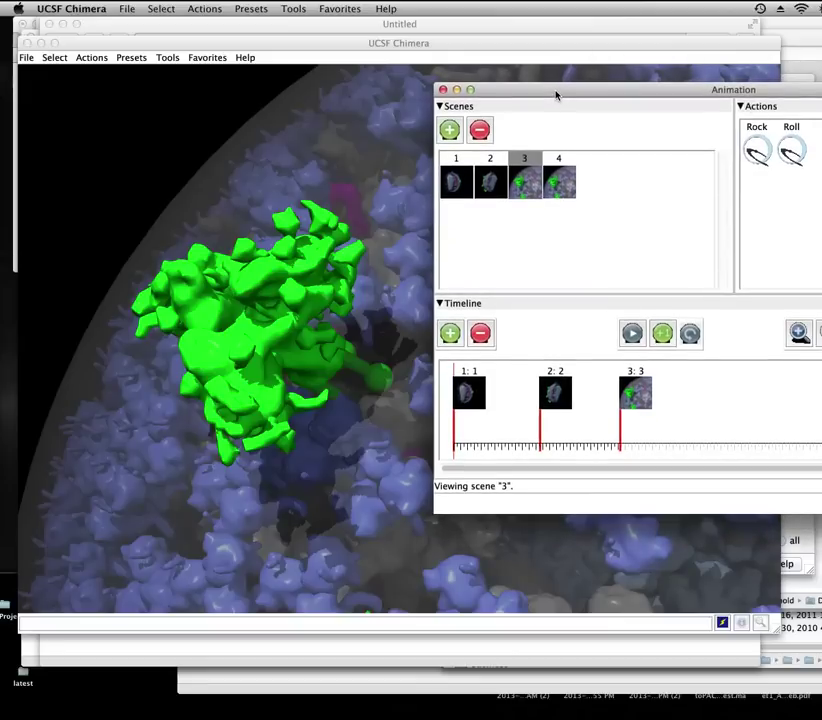
Play the Scene 1→2→3 animation, shifting the Animation window aside while it runs.
click(632, 335)
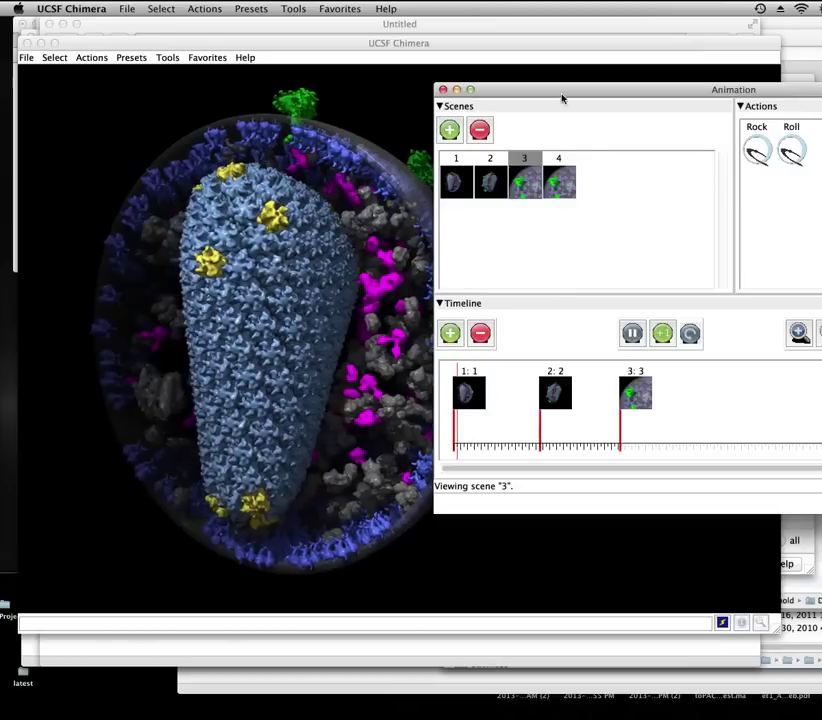
drag(563, 95, 734, 84)
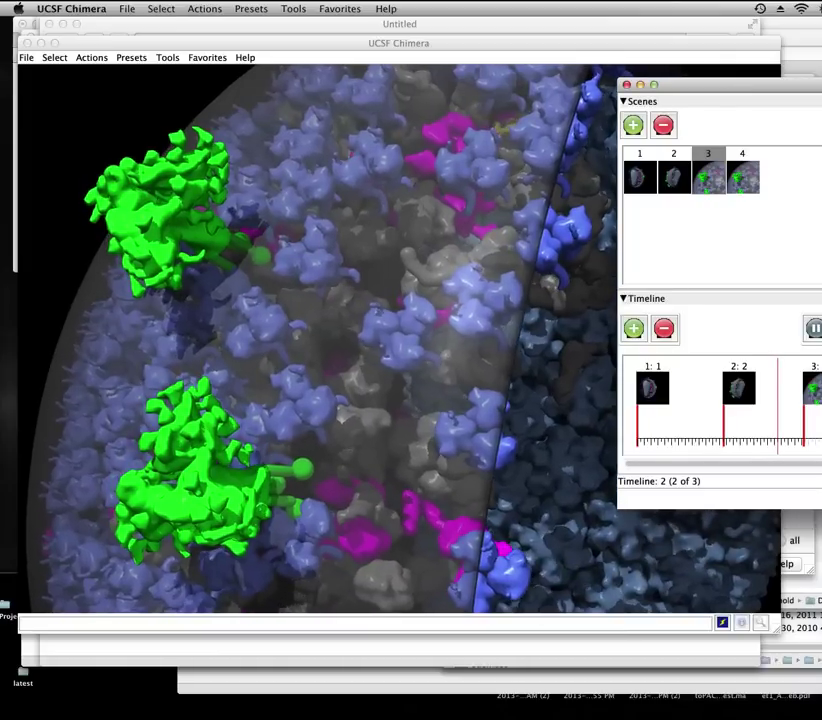
drag(720, 84, 568, 96)
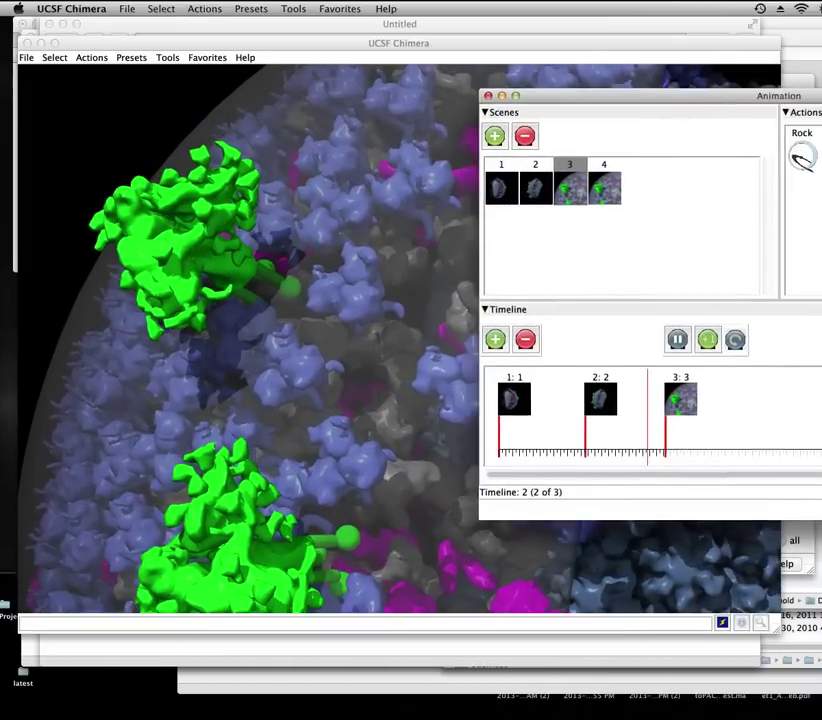
drag(821, 96, 567, 93)
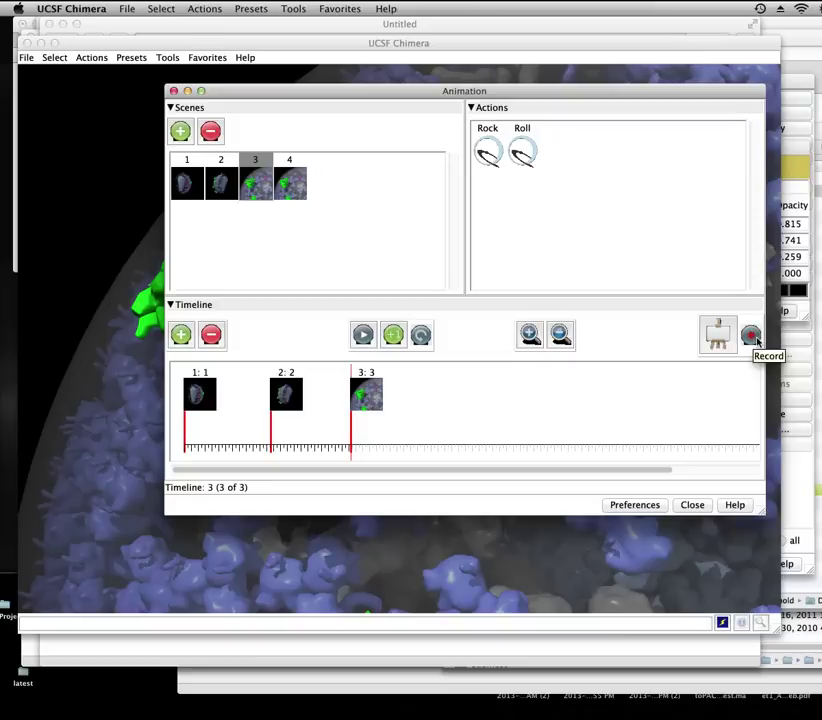
Move the windows aside and enter ChimeraHIV1.0.mov as the Record Animation file name.
drag(563, 95, 821, 64)
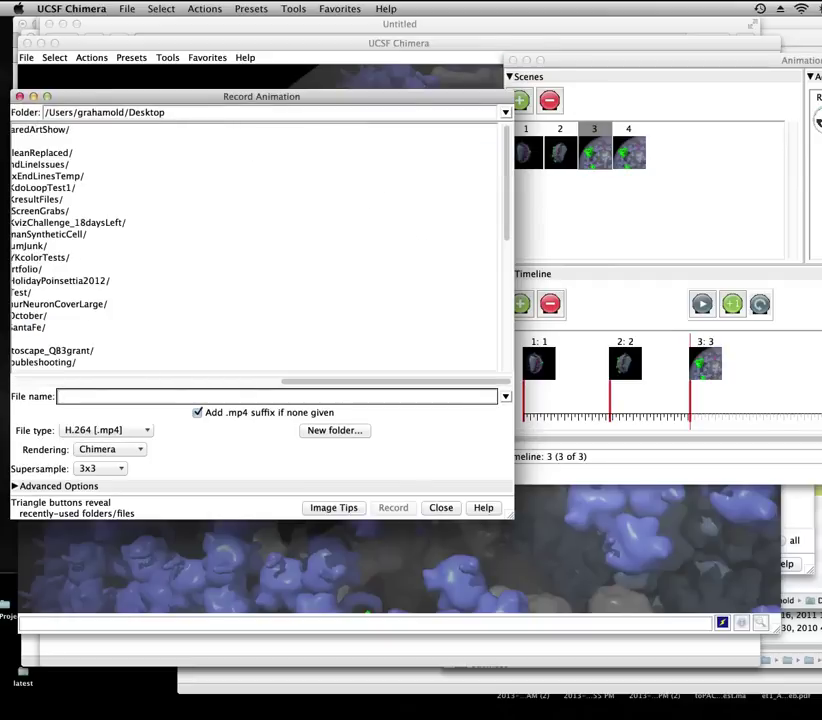
drag(196, 98, 608, 58)
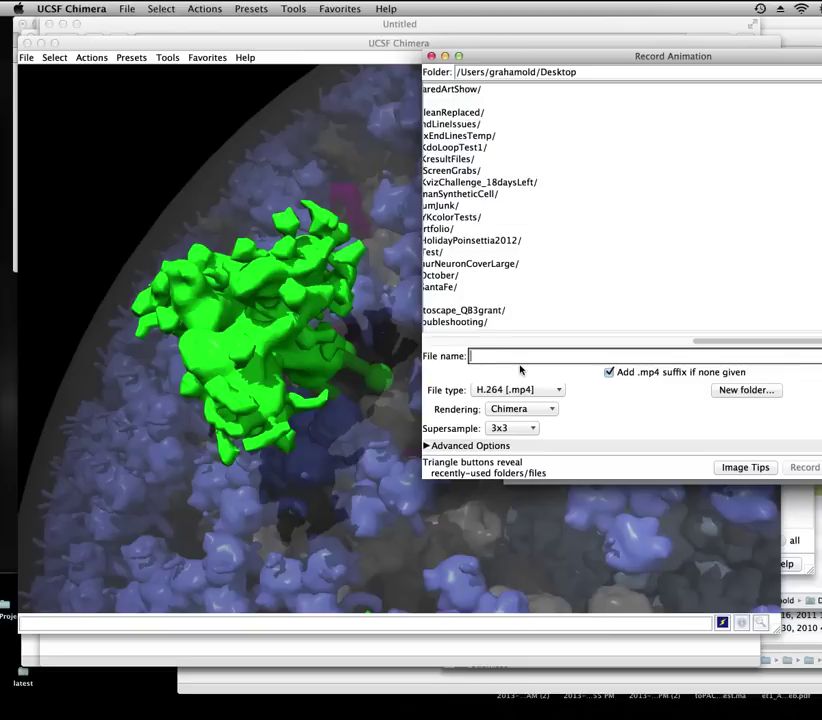
text(Chim)
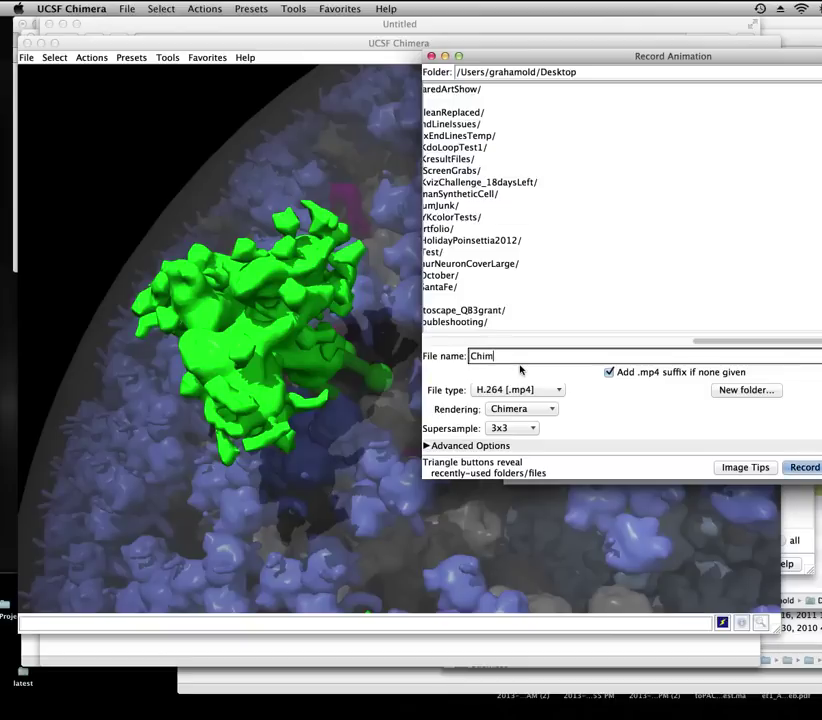
text(eraHIV1.0.mov)
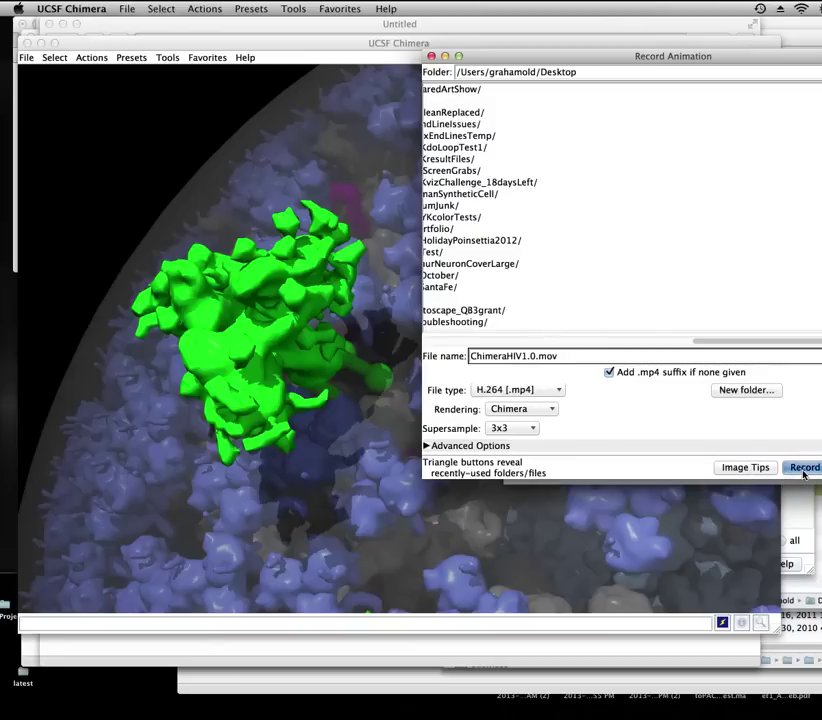
Record the animation to ChimeraHIV1.0.mov, switching to Finder while frames are captured.
click(803, 468)
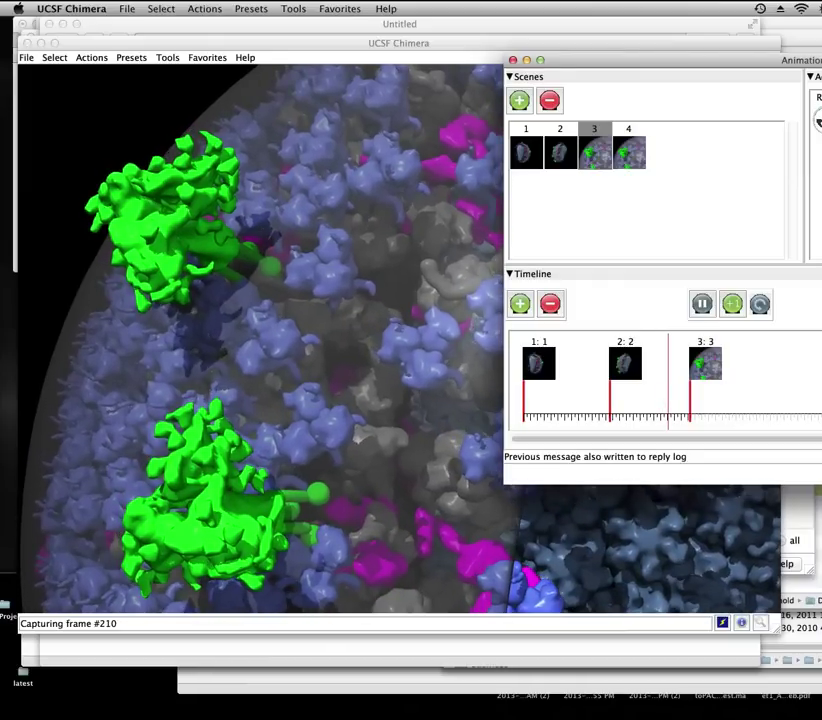
key(super+Tab)
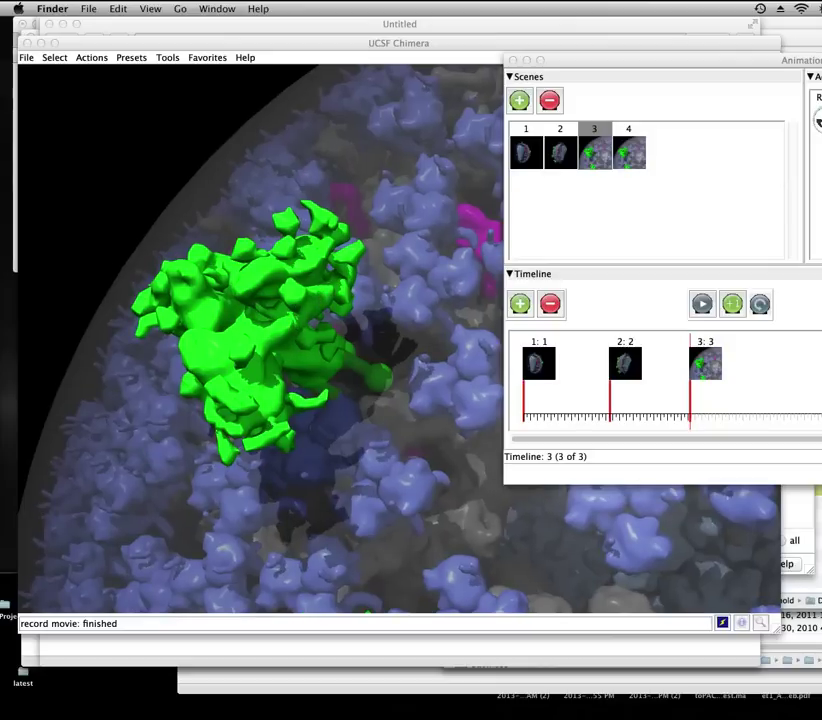
Open ChimeraHIV1.0.mov in QuickTime, dismiss the format error, and pause SafariScreenSnapz001.mov.
drag(0, 262, 305, 583)
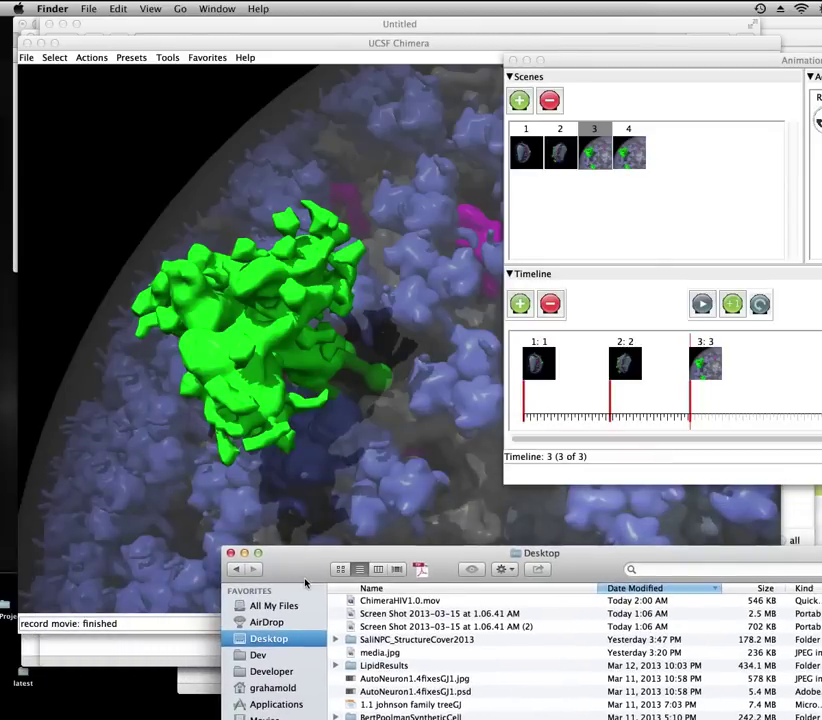
double_click(355, 602)
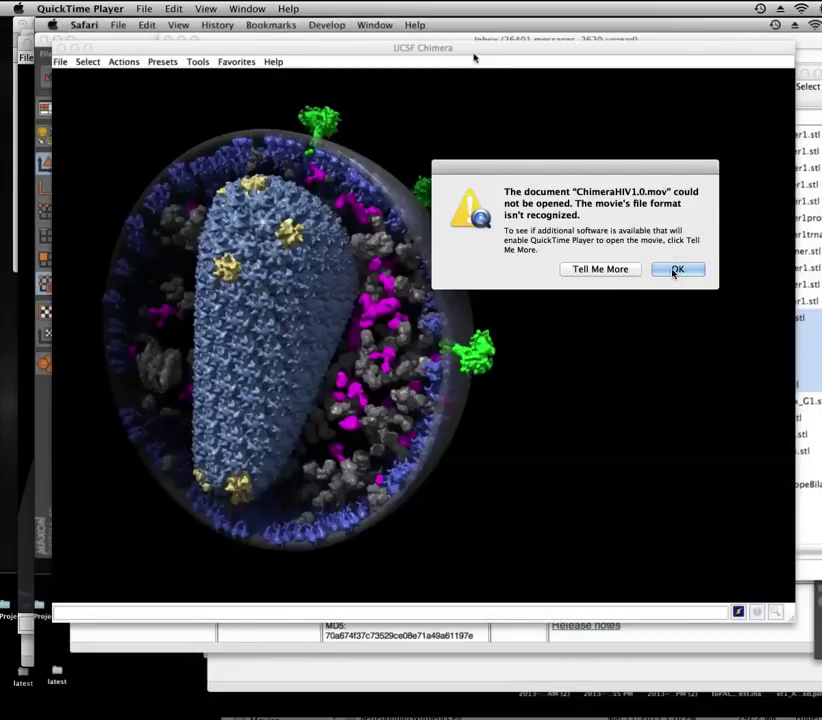
click(670, 273)
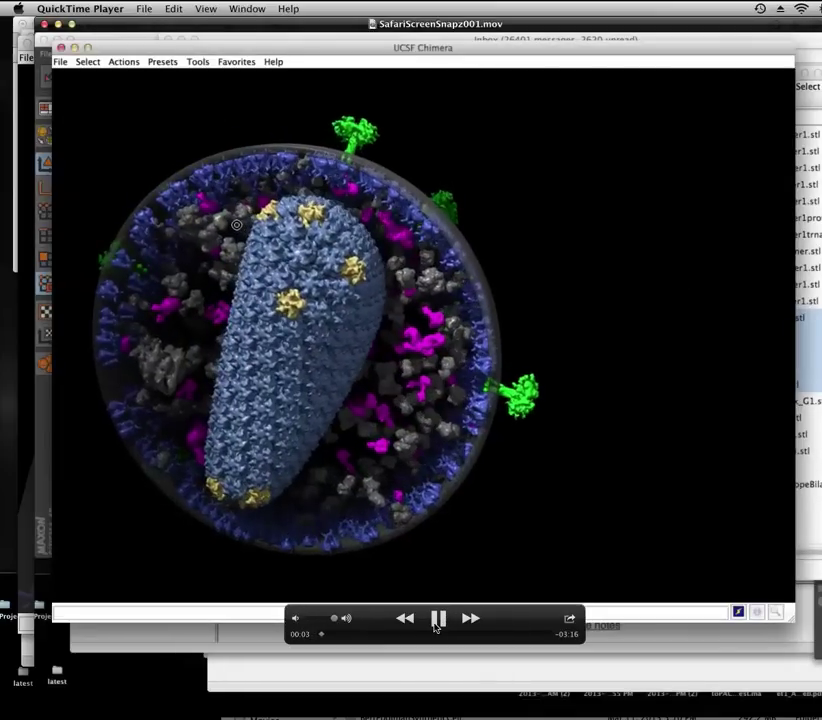
click(438, 619)
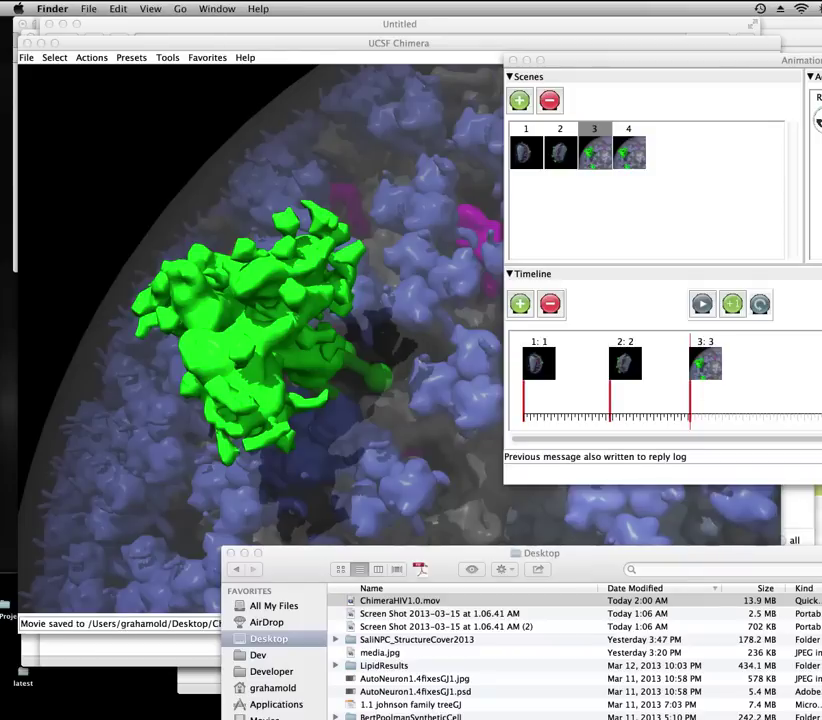
Open ChimeraHIV1.0.mov at a reduced window size and play its 9-second animation through.
key(super+o)
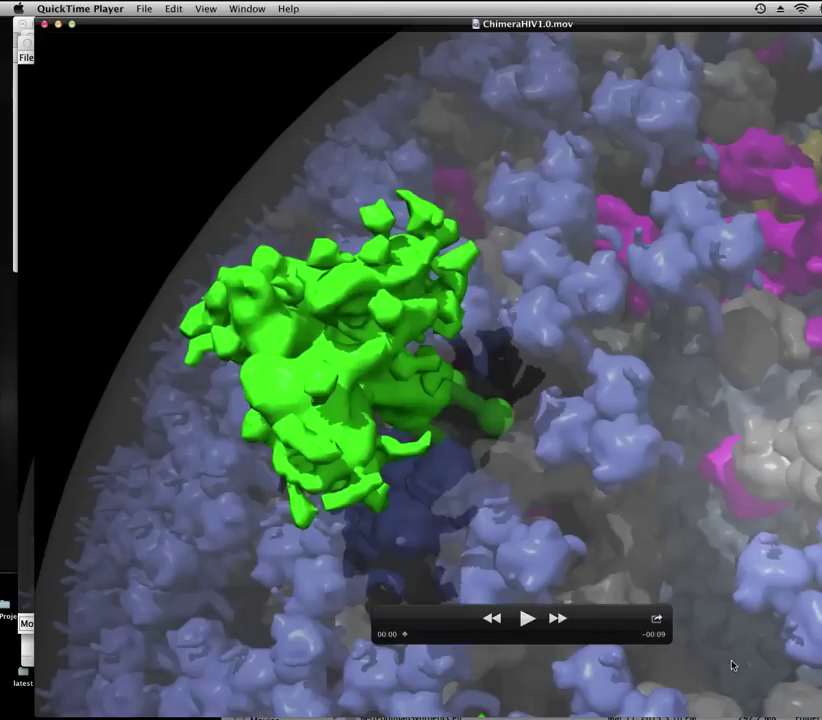
click(210, 9)
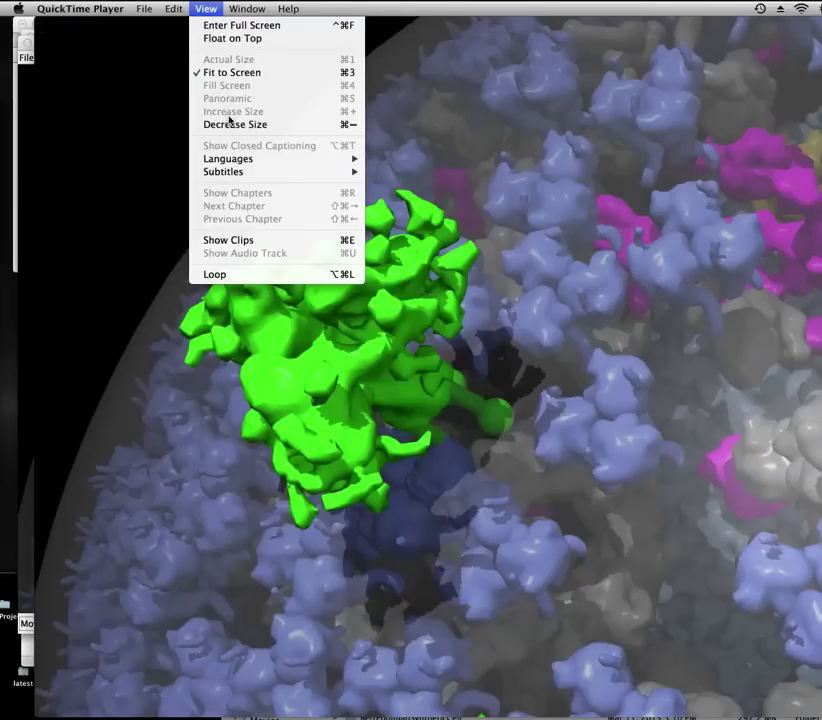
key(Escape)
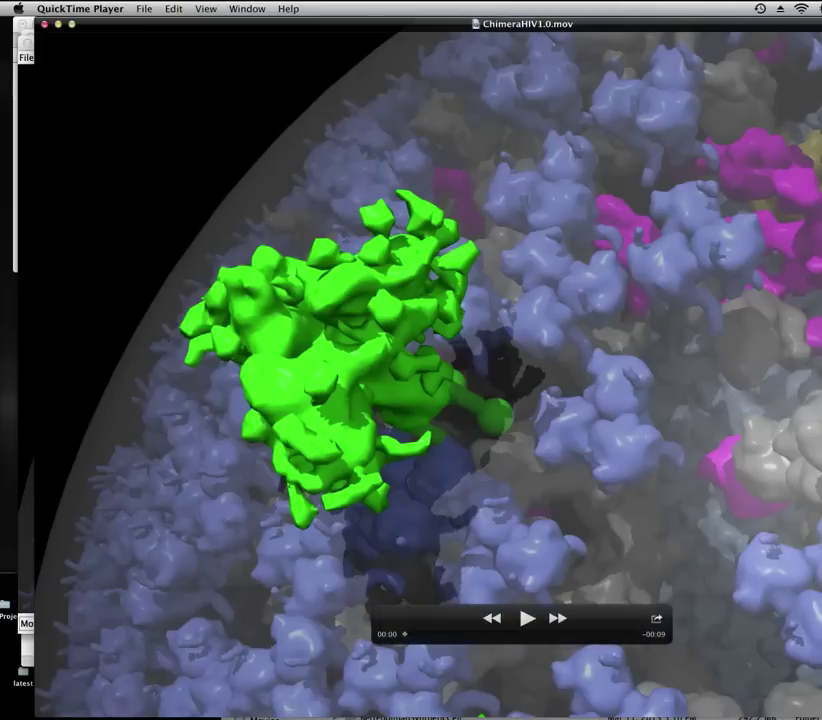
key(super+1)
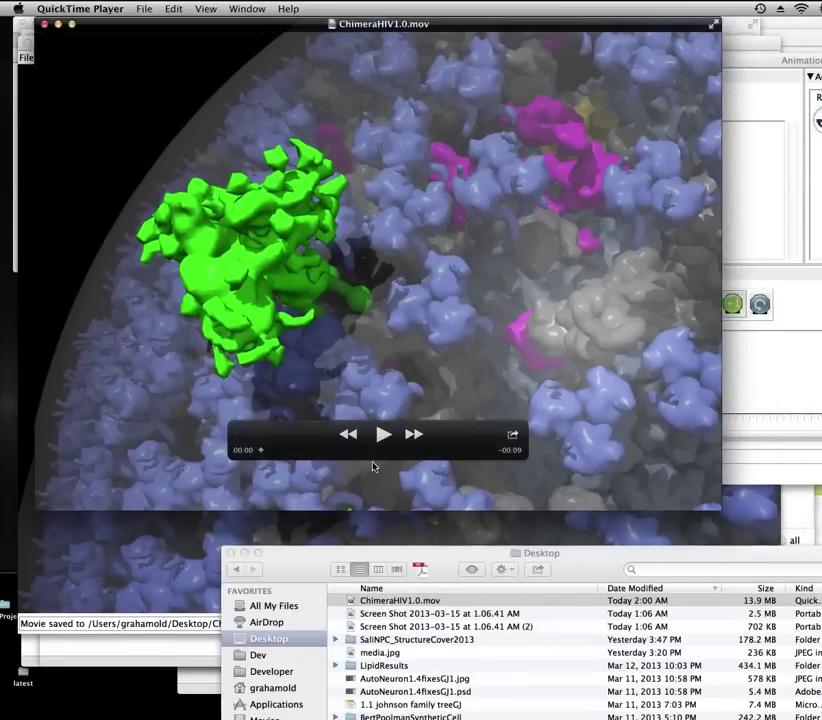
drag(367, 571, 737, 689)
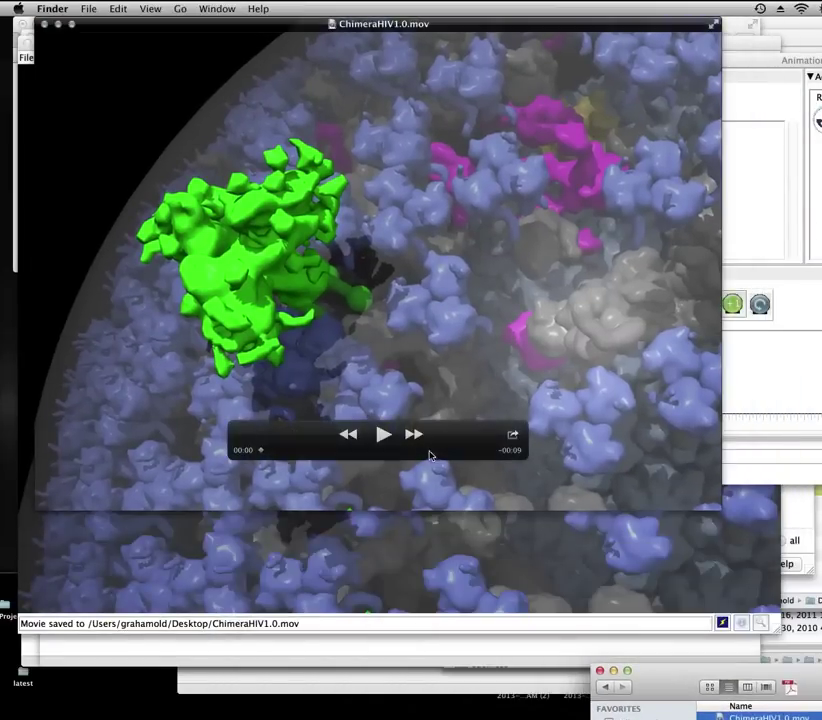
click(383, 436)
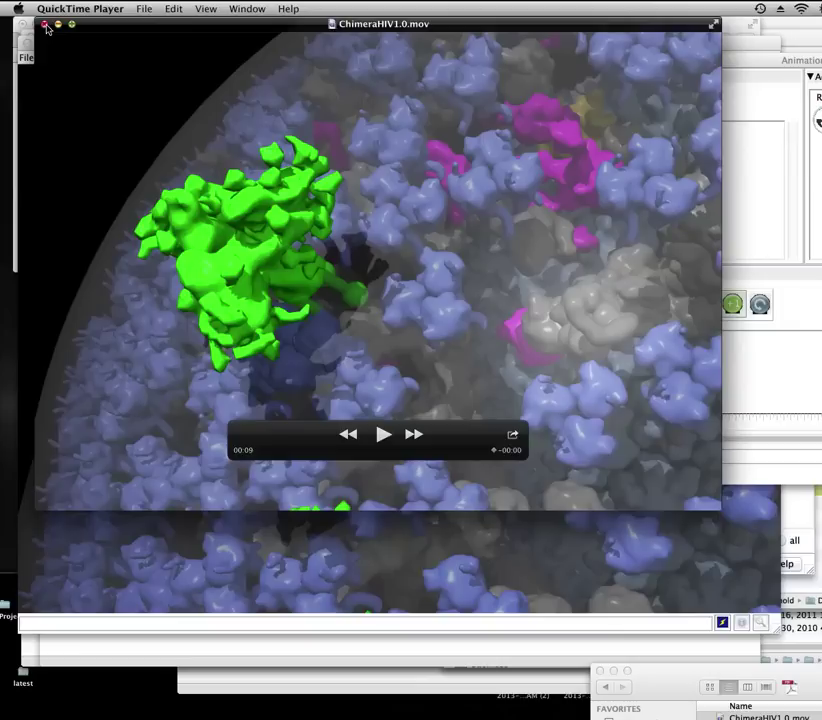
key(super+Tab)
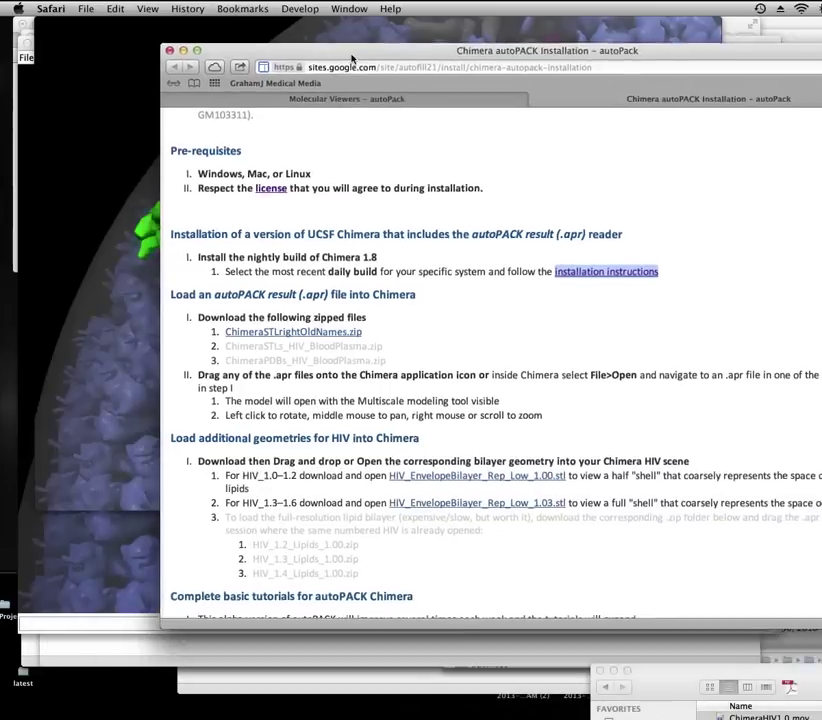
drag(352, 58, 297, 51)
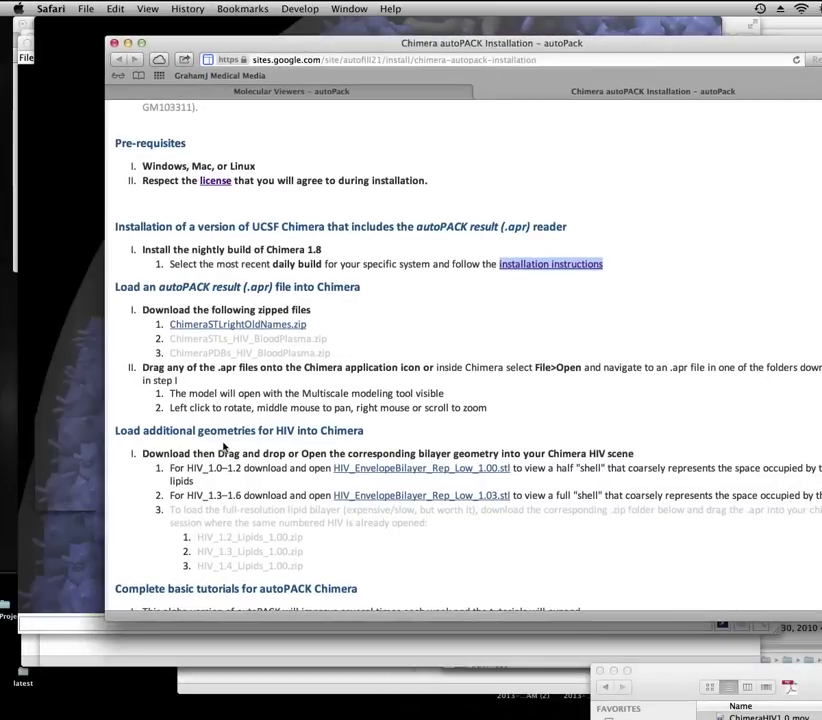
scroll(224, 445, down, 8)
scroll(224, 447, up, 4)
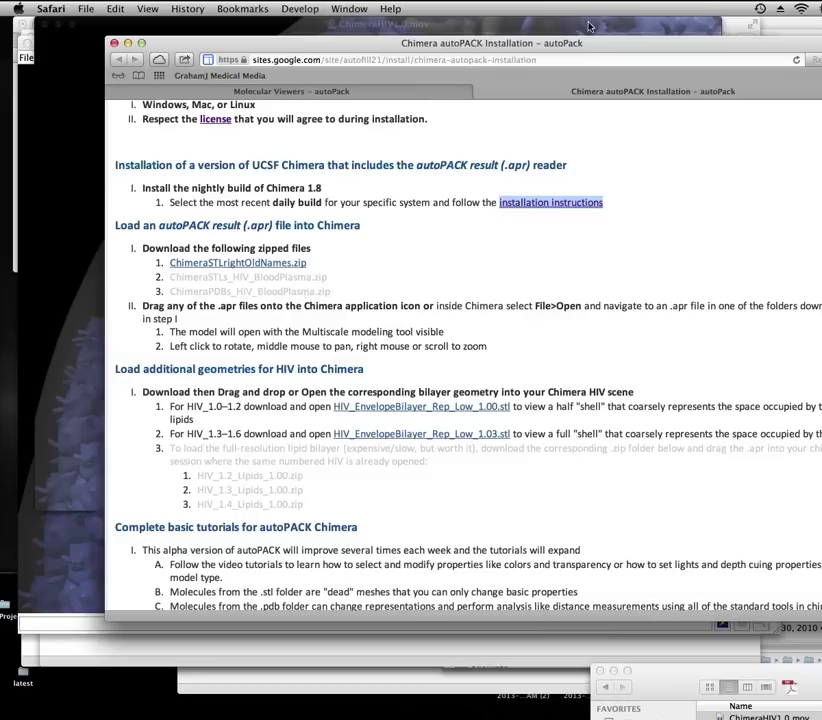
drag(612, 50, 556, 50)
key(super+m)
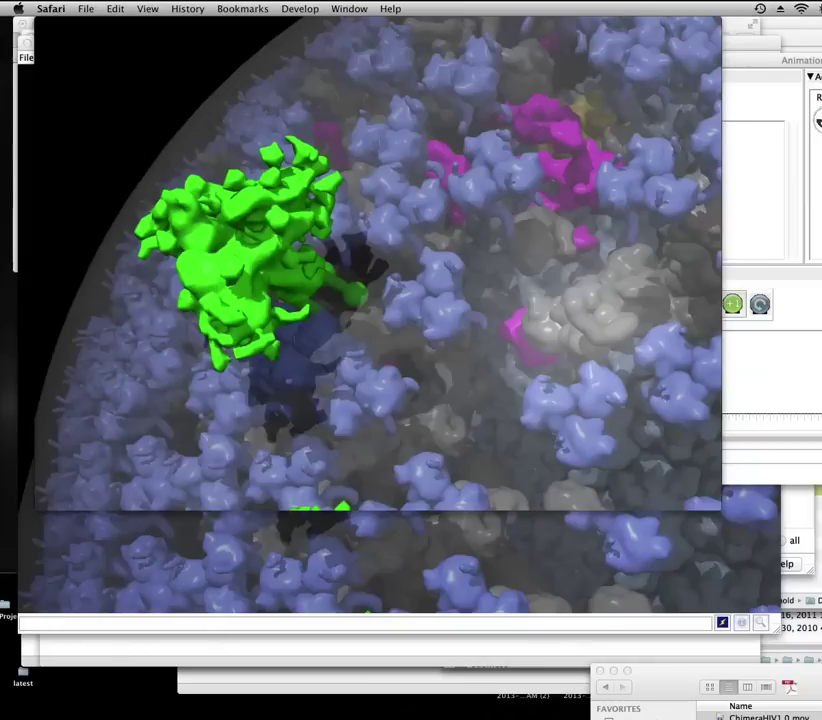